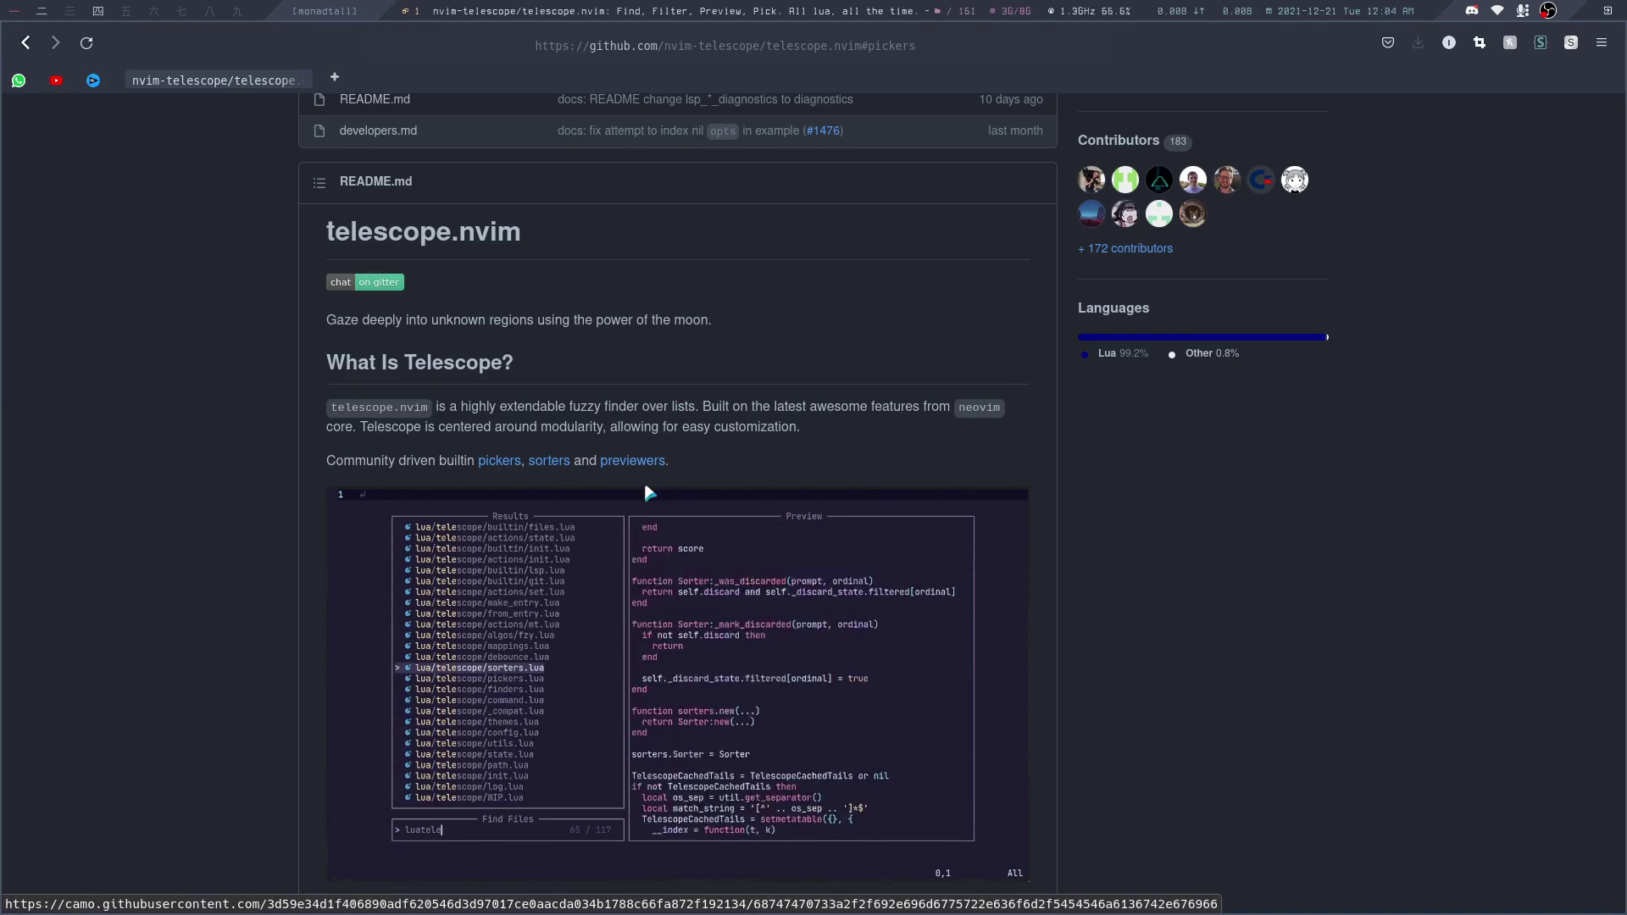
pyautogui.scroll(-3, 830, 452)
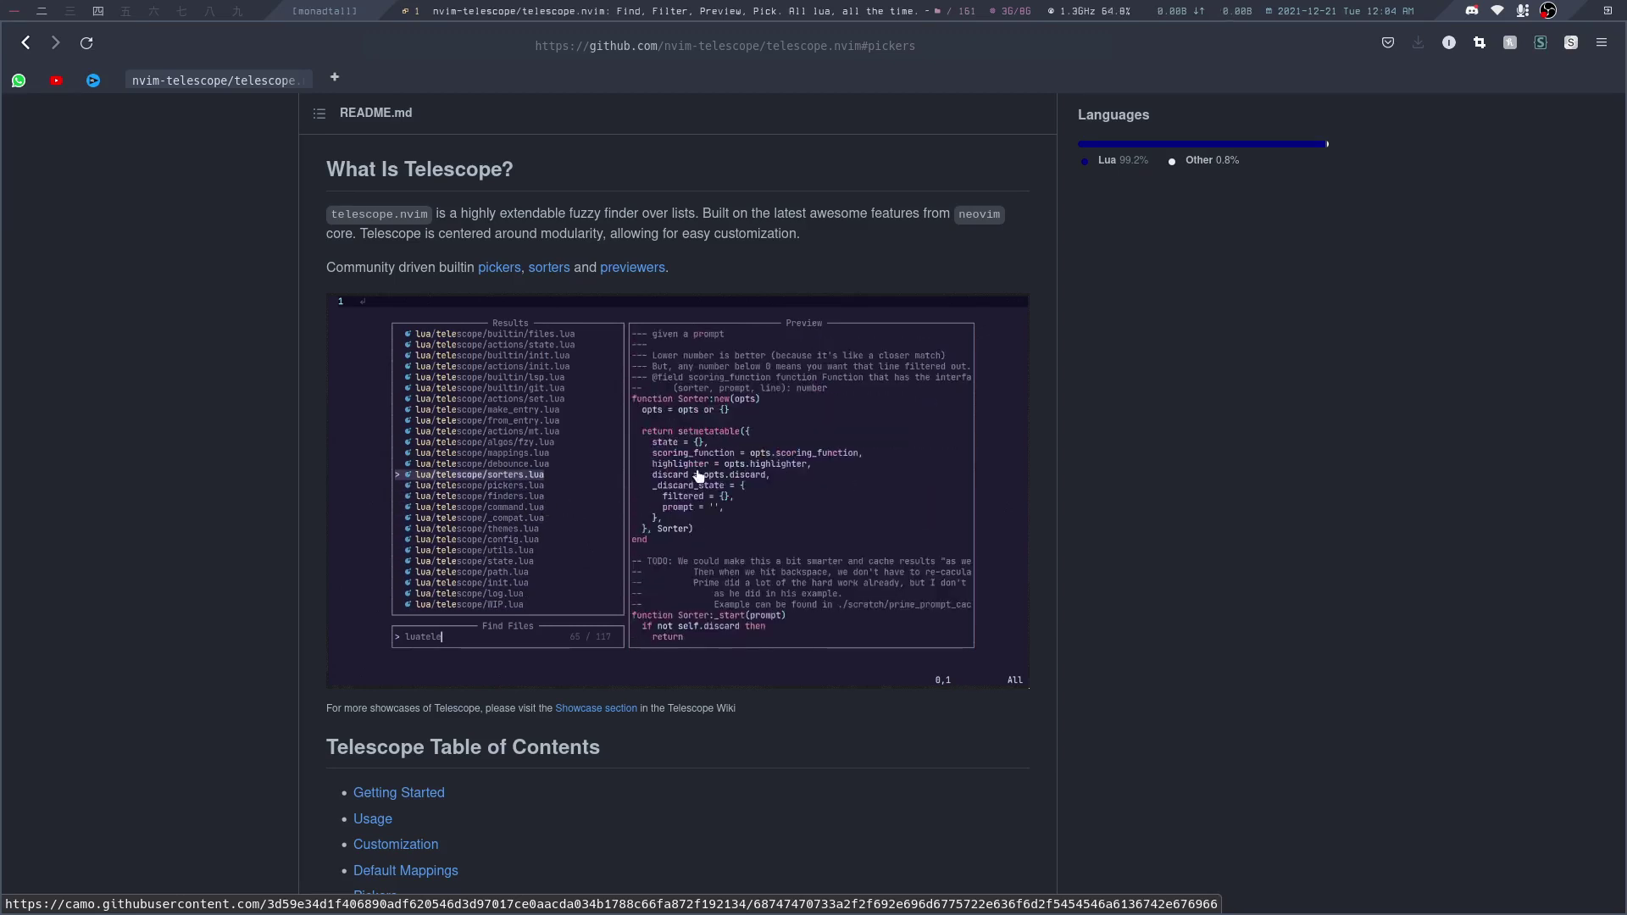
pyautogui.scroll(-1, 683, 389)
pyautogui.scroll(-4, 682, 389)
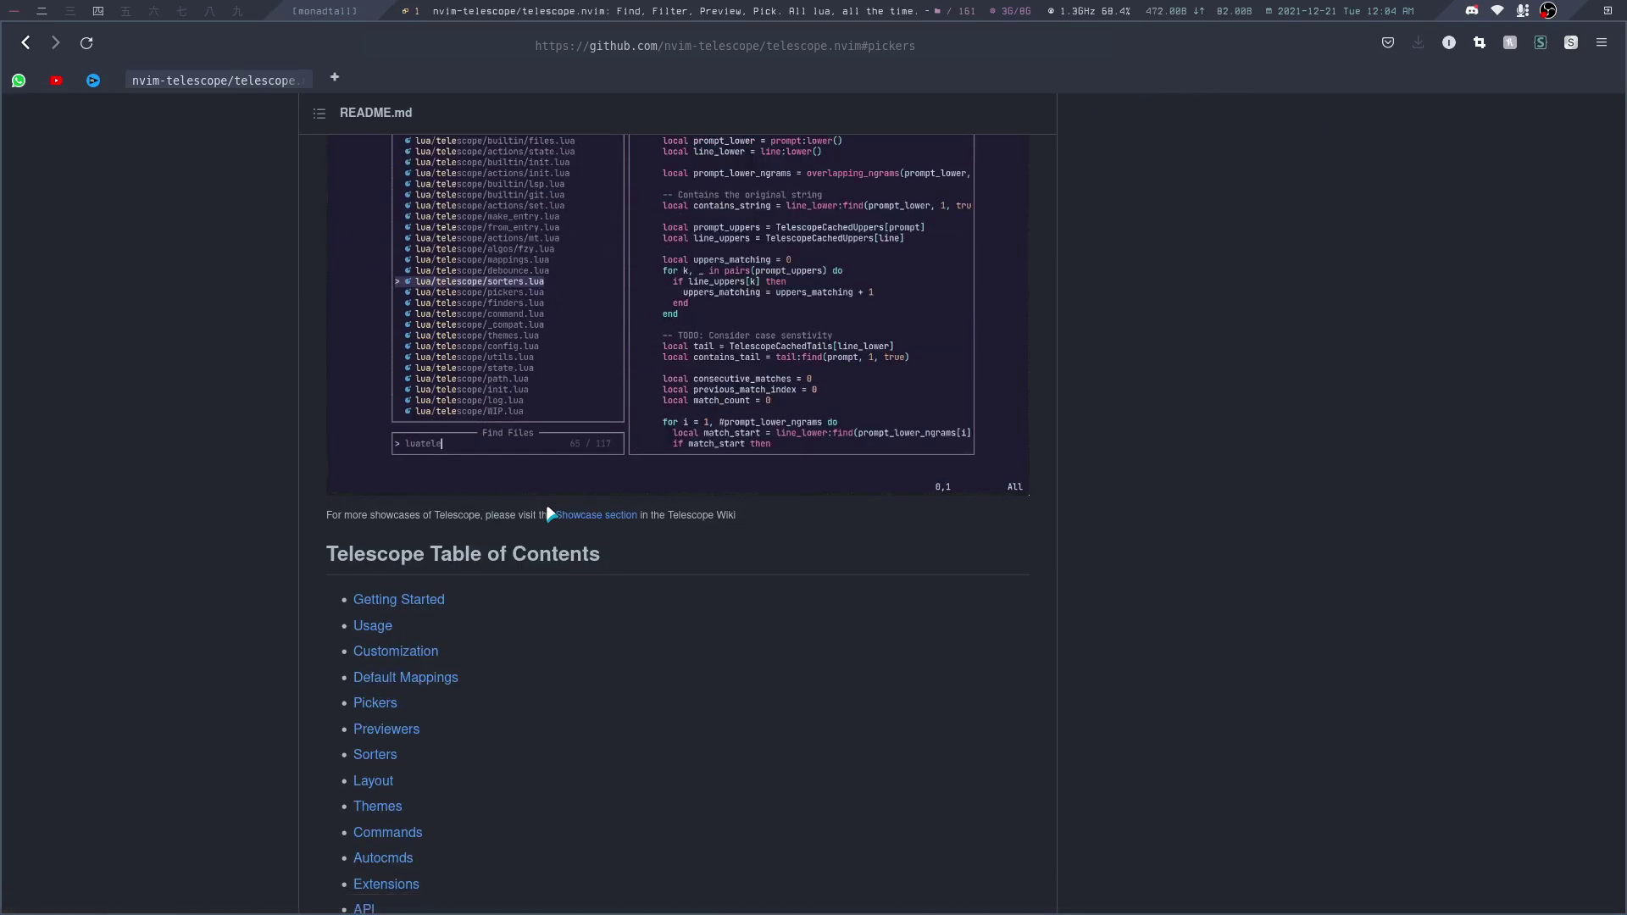
pyautogui.scroll(-3, 670, 495)
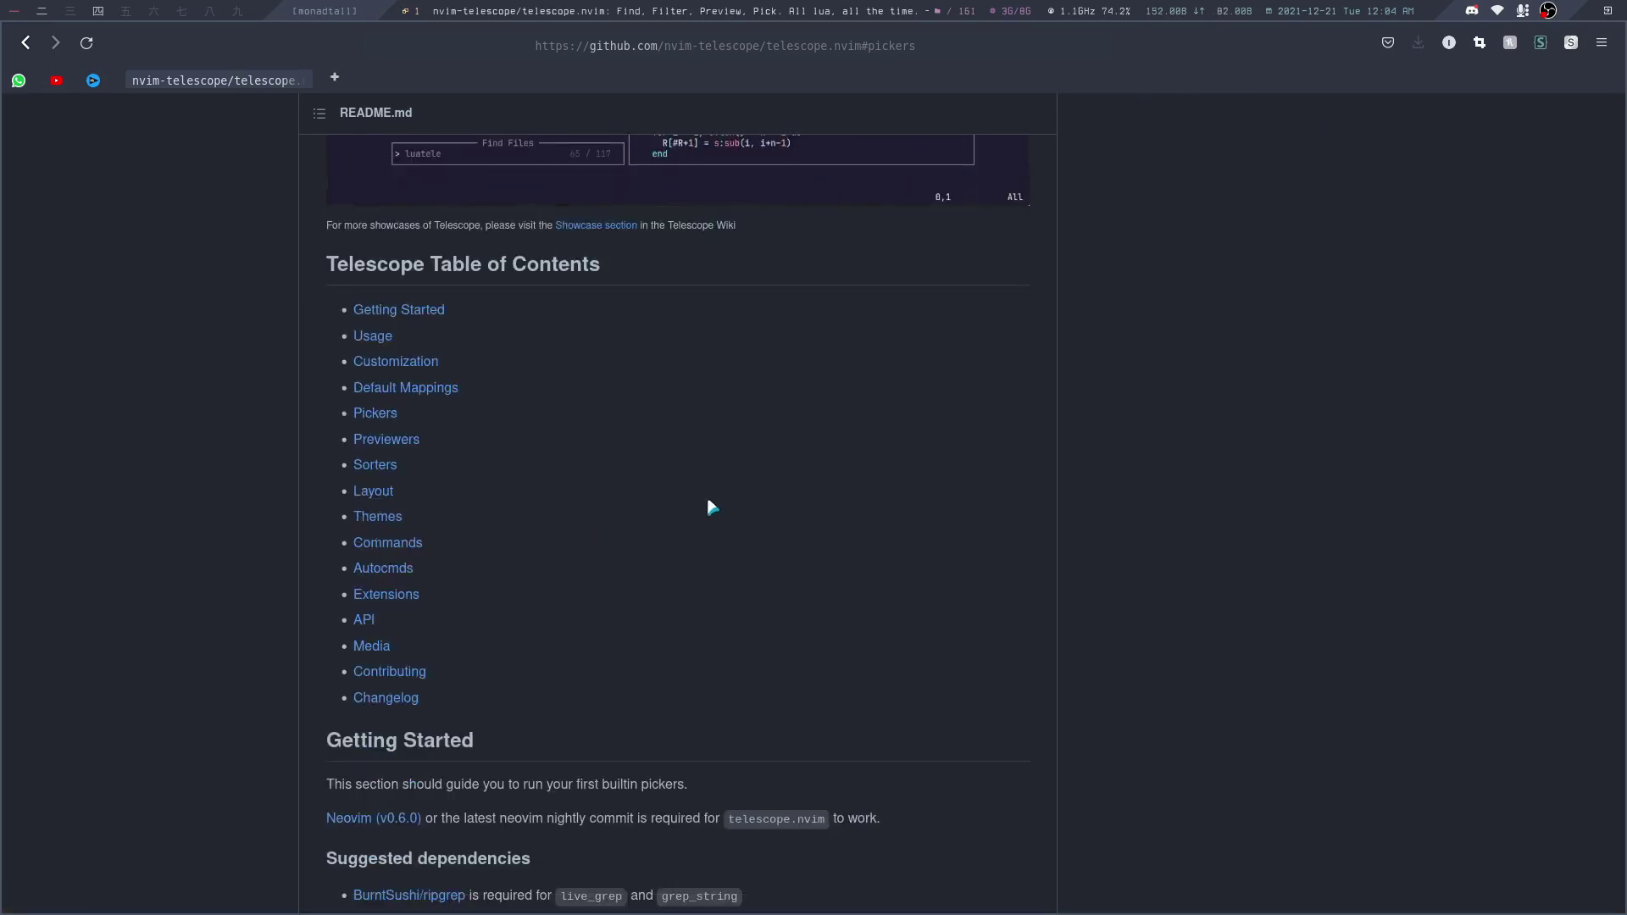
pyautogui.scroll(-7, 698, 506)
pyautogui.scroll(-2, 658, 516)
pyautogui.scroll(-3, 570, 593)
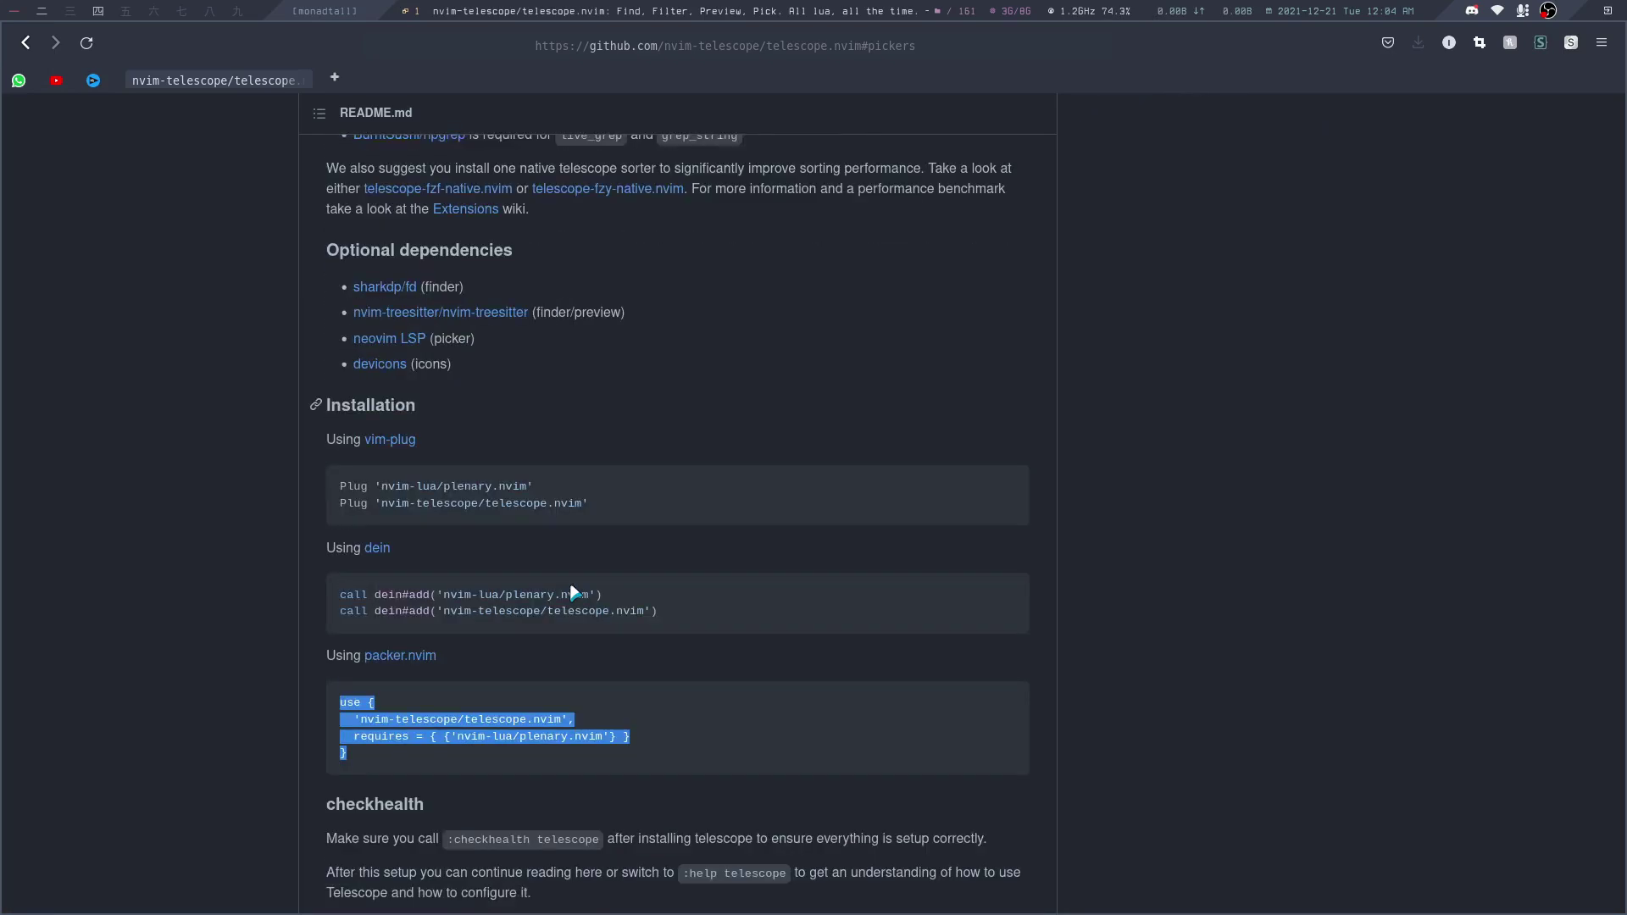
pyautogui.scroll(-2, 572, 492)
pyautogui.scroll(5, 286, 566)
pyautogui.scroll(2, 282, 561)
pyautogui.scroll(1, 280, 560)
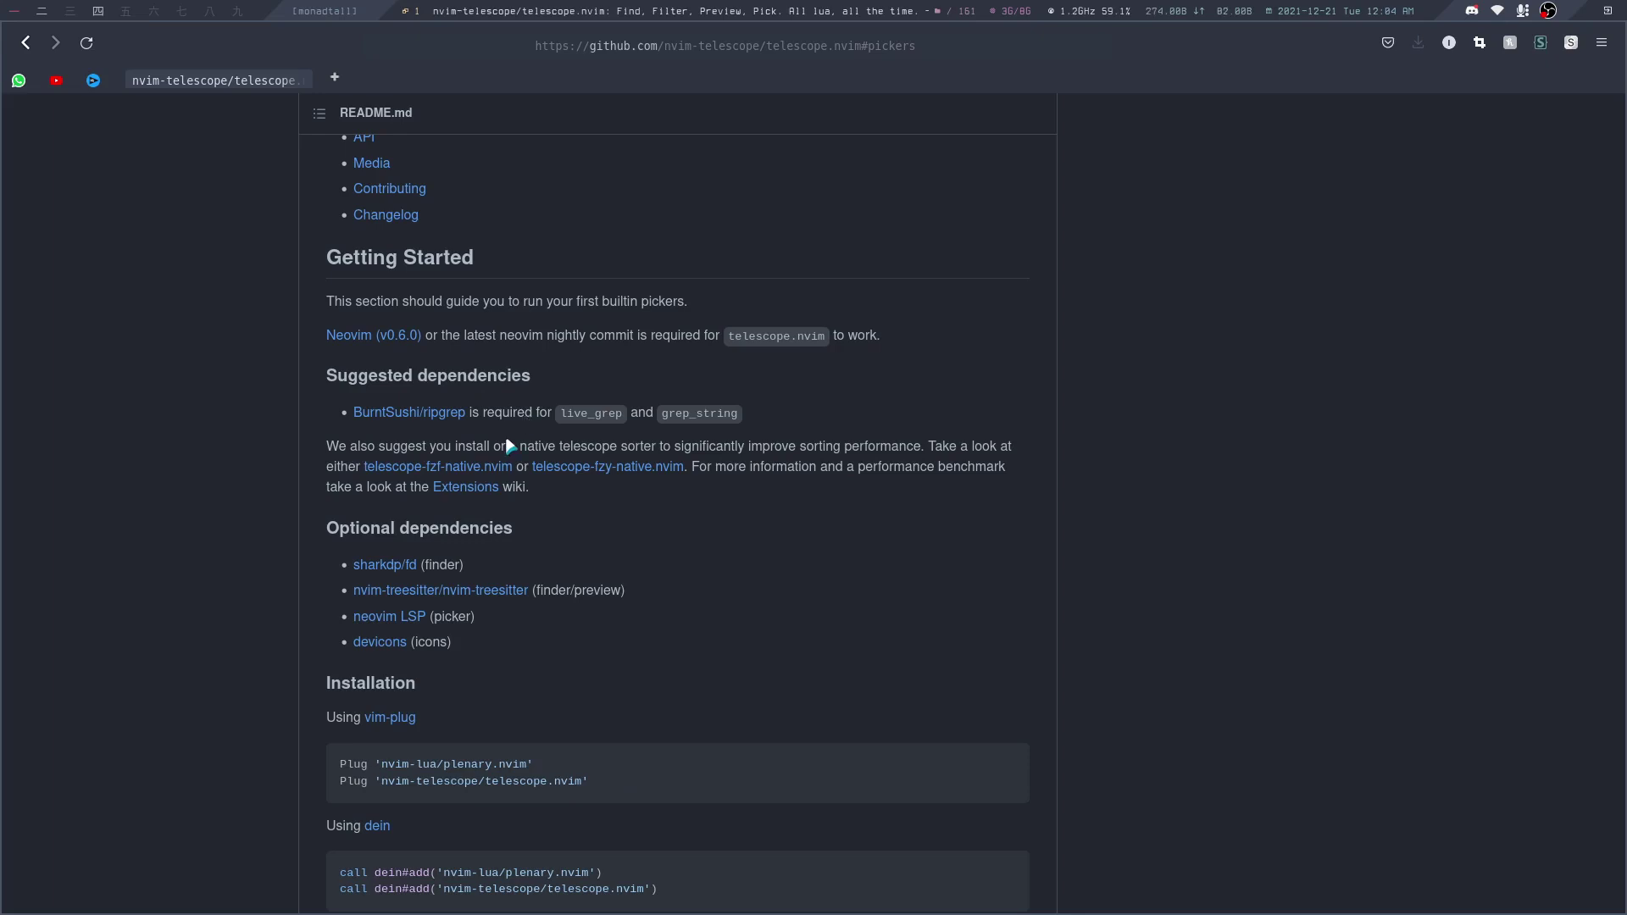
pyautogui.scroll(-2, 508, 445)
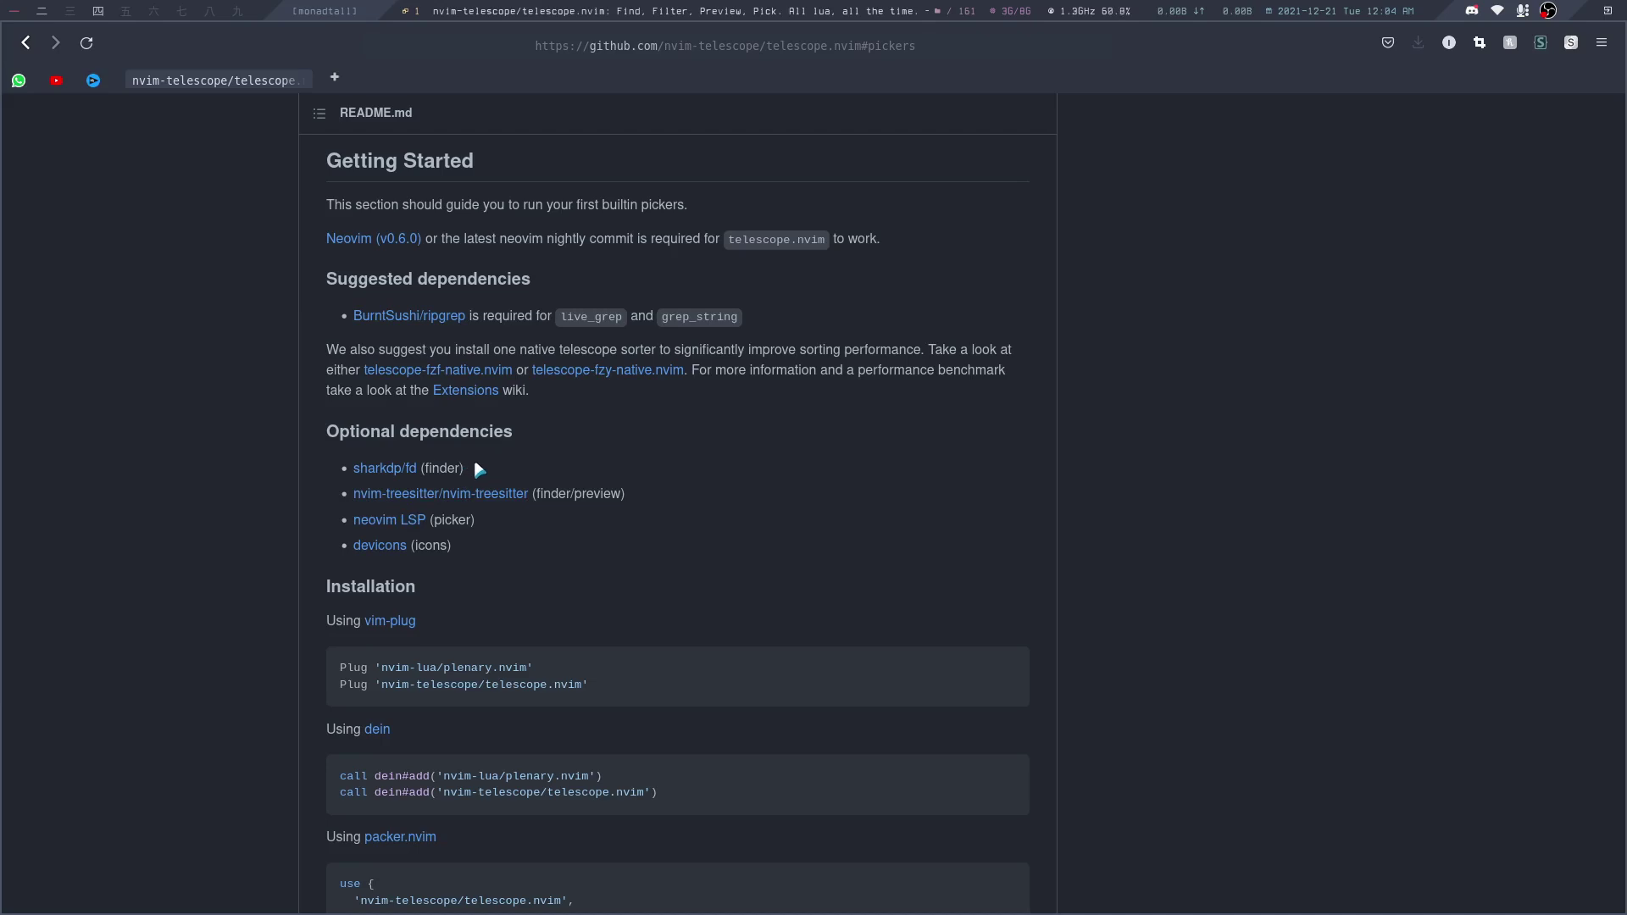
pyautogui.scroll(-2, 477, 457)
pyautogui.scroll(-4, 478, 471)
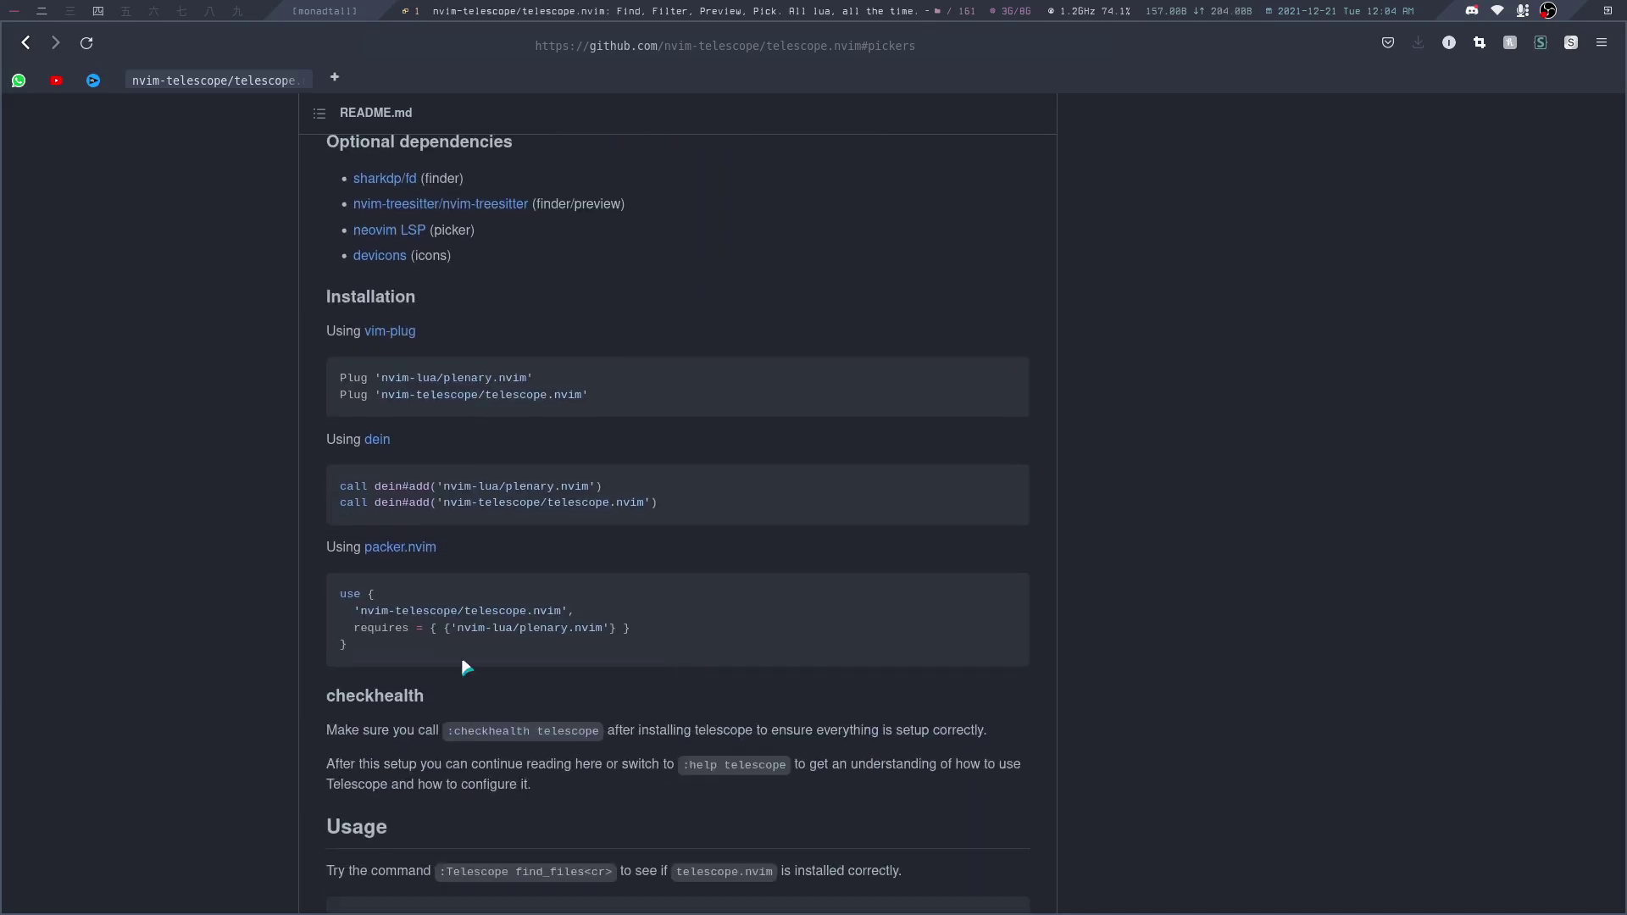
# Copy the telescope.nvim 'Using packer.nvim' installation snippet from the README
pyautogui.tripleClick(994, 550)
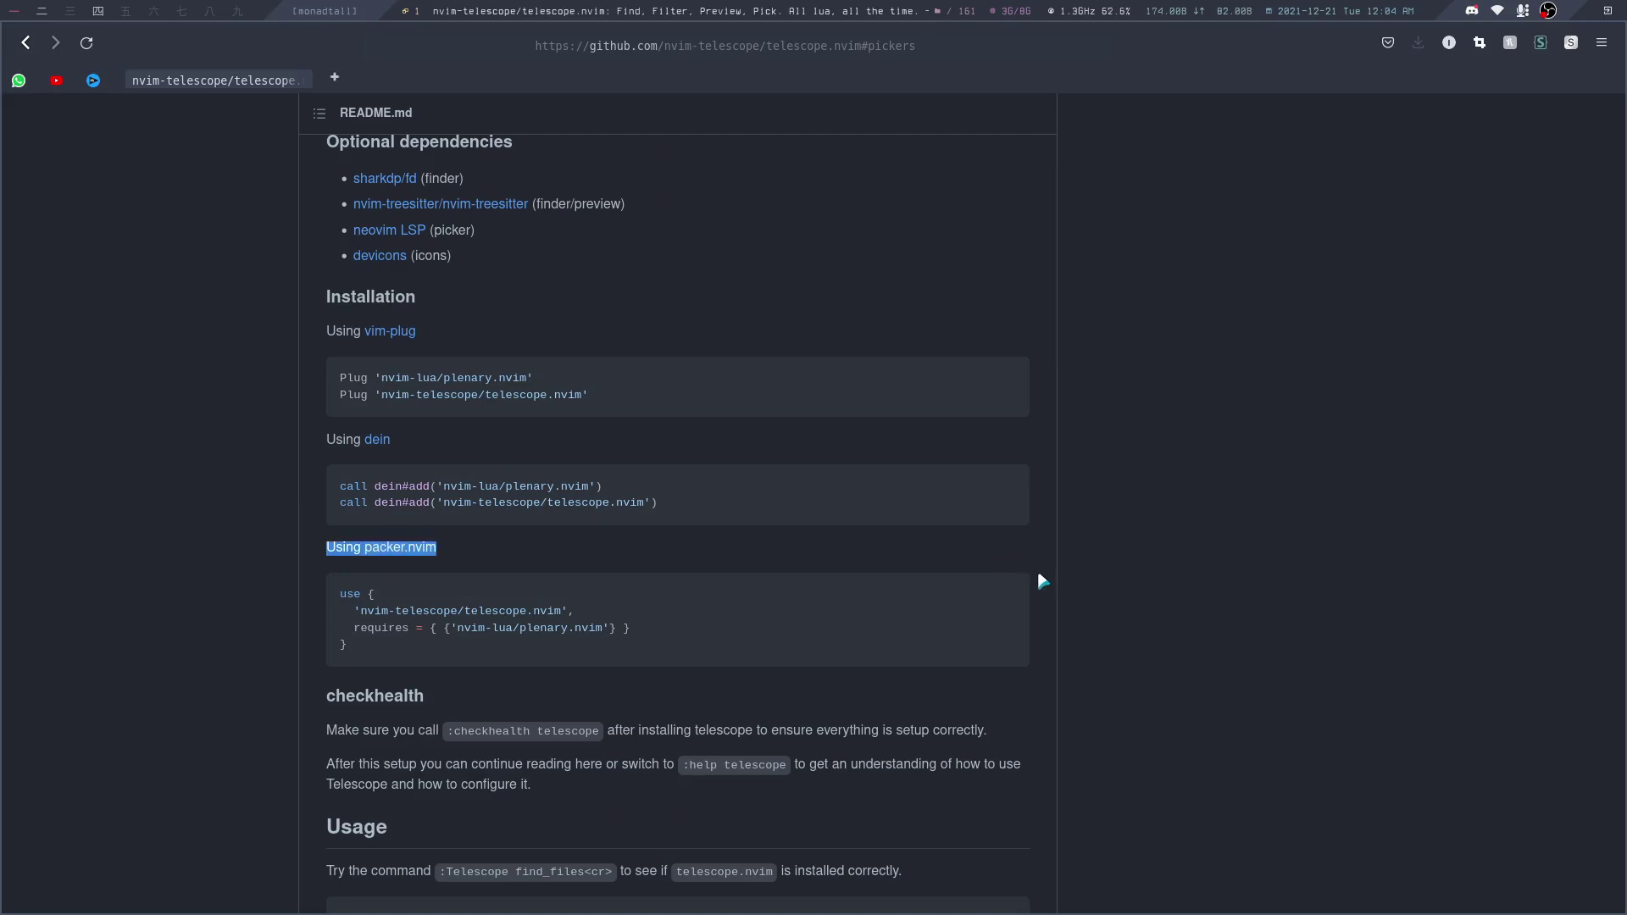
pyautogui.click(992, 621)
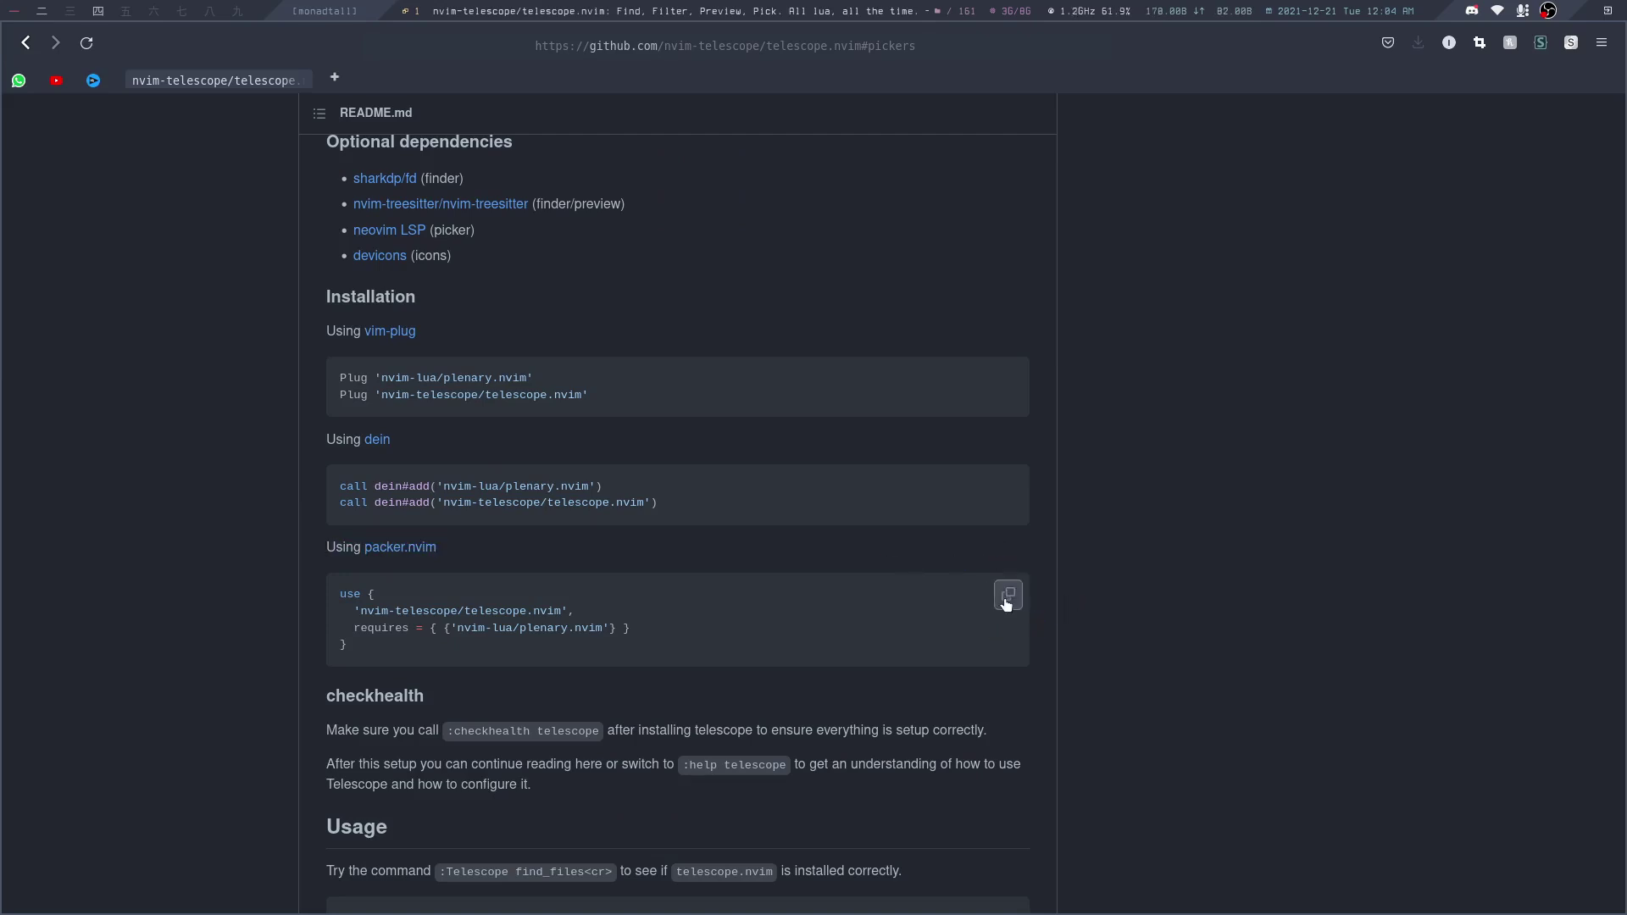
# Paste the telescope.nvim packer block below the treesitter-refactor plugin line in init.lua
pyautogui.hotkey('alt', 'Tab')
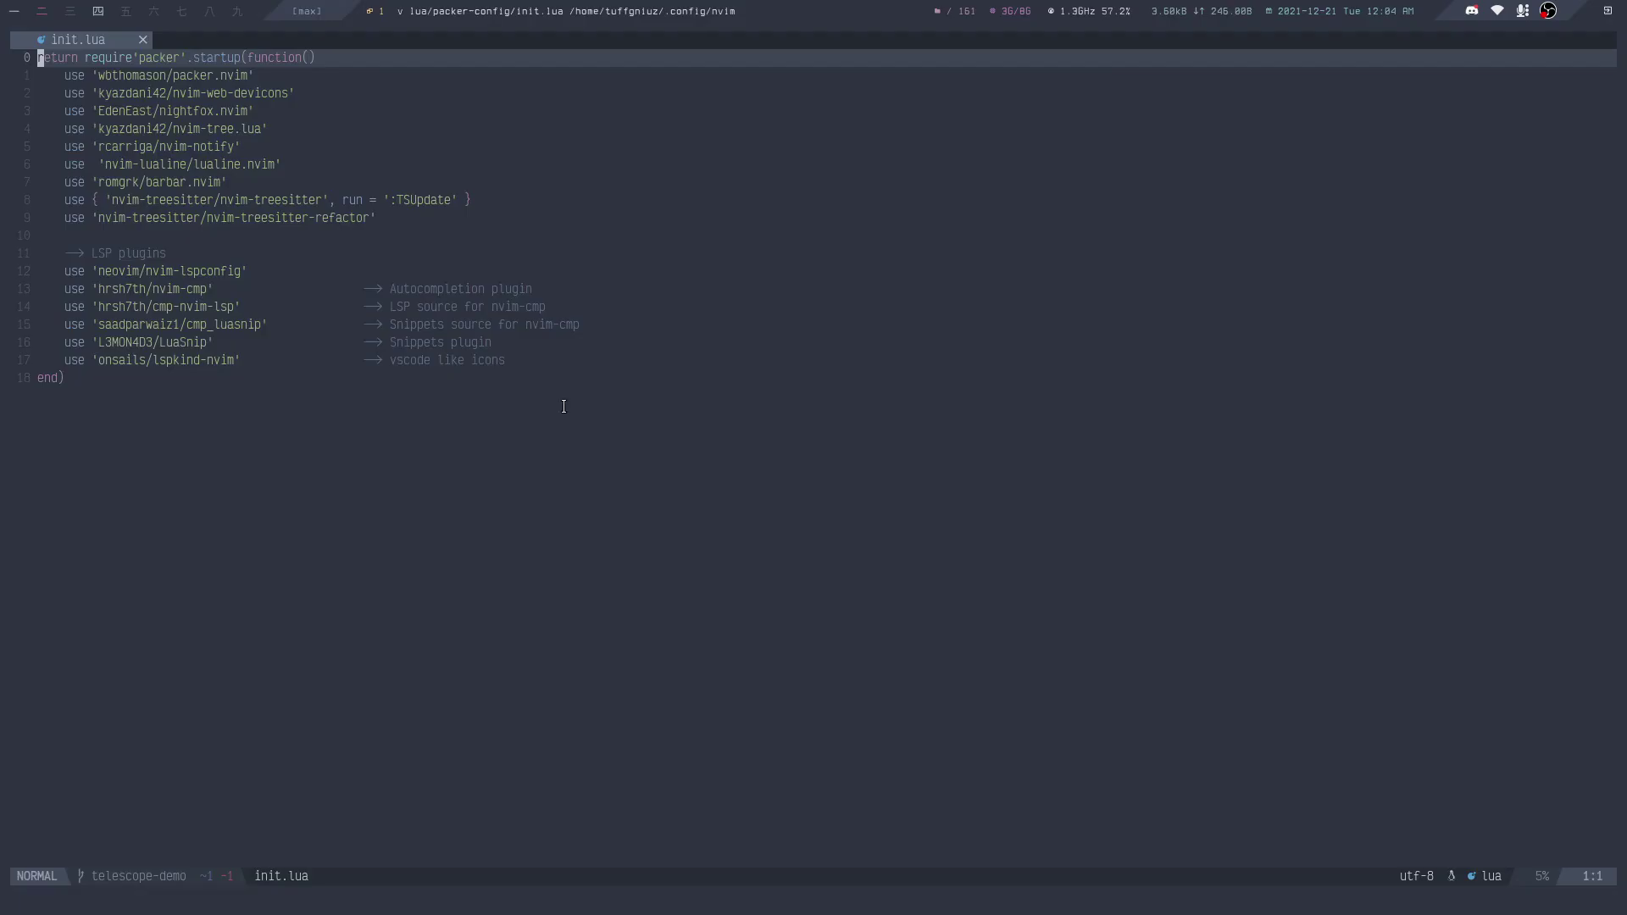
pyautogui.press('j')
pyautogui.press('j')
pyautogui.press('j')
pyautogui.press('j')
pyautogui.press('j')
pyautogui.press('j')
pyautogui.press('j')
pyautogui.press('j')
pyautogui.press('j')
pyautogui.press('o')
pyautogui.write("use {   'nvim-telescope/telescope.nvim',   requires = { {'nvim-lua/plenary.nvim'} } }")
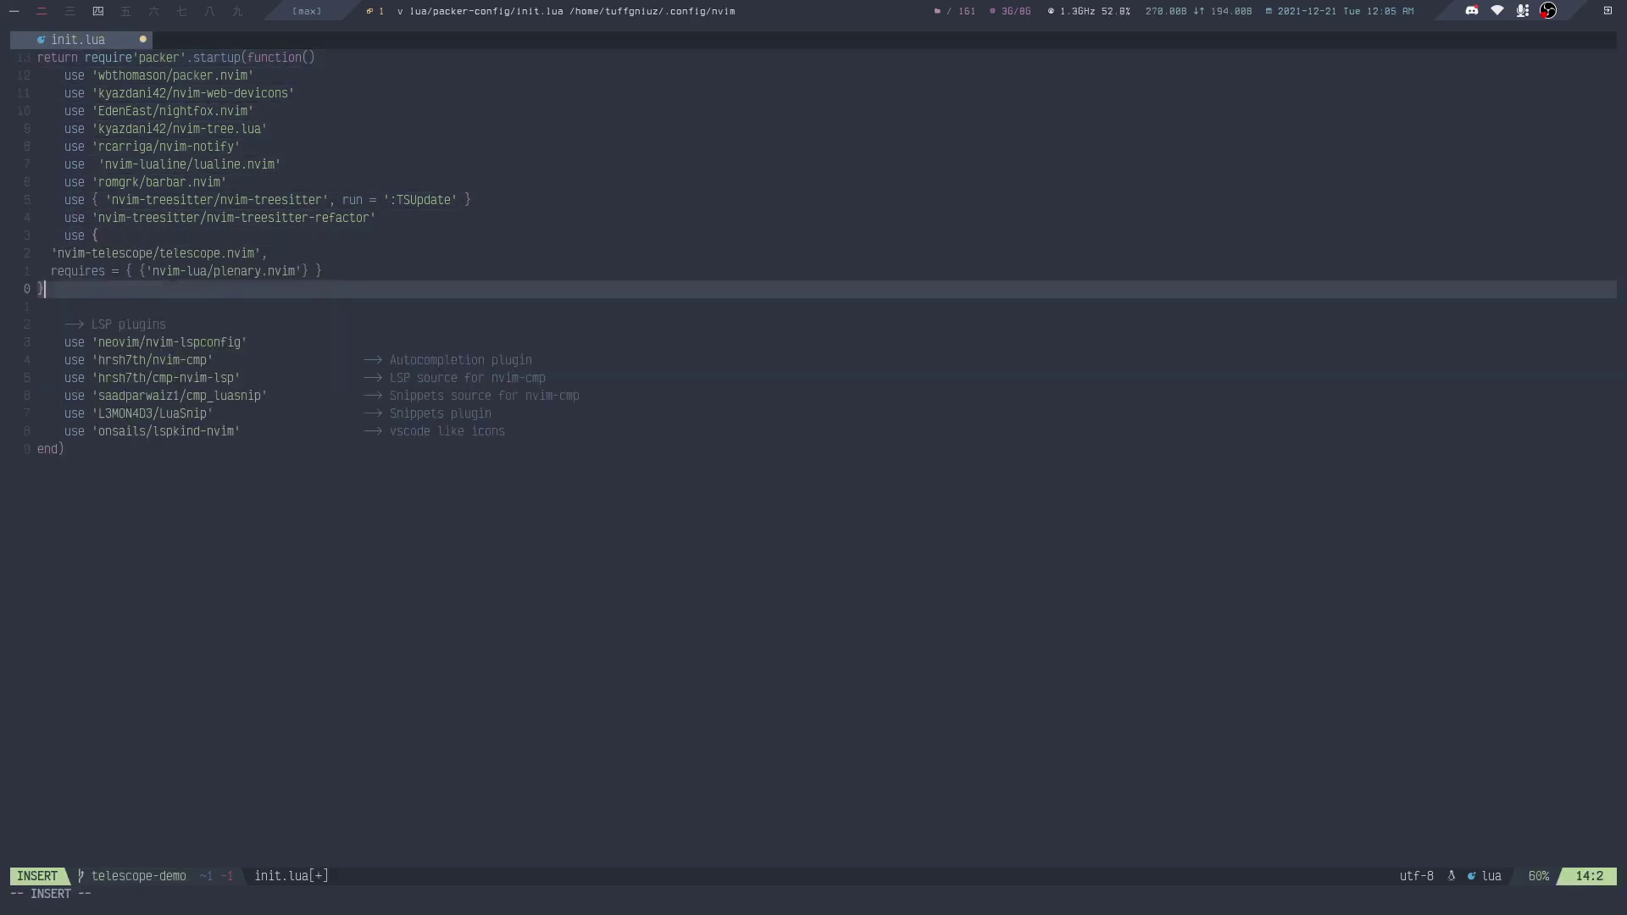
pyautogui.press('Escape')
pyautogui.press('k')
pyautogui.press('r')
pyautogui.press('Return')
pyautogui.press('l')
# Re-indent the telescope, requires and closing-brace lines, then save init.lua
pyautogui.press('h')
pyautogui.press('v')
pyautogui.press('$')
pyautogui.press('=')
pyautogui.press('j')
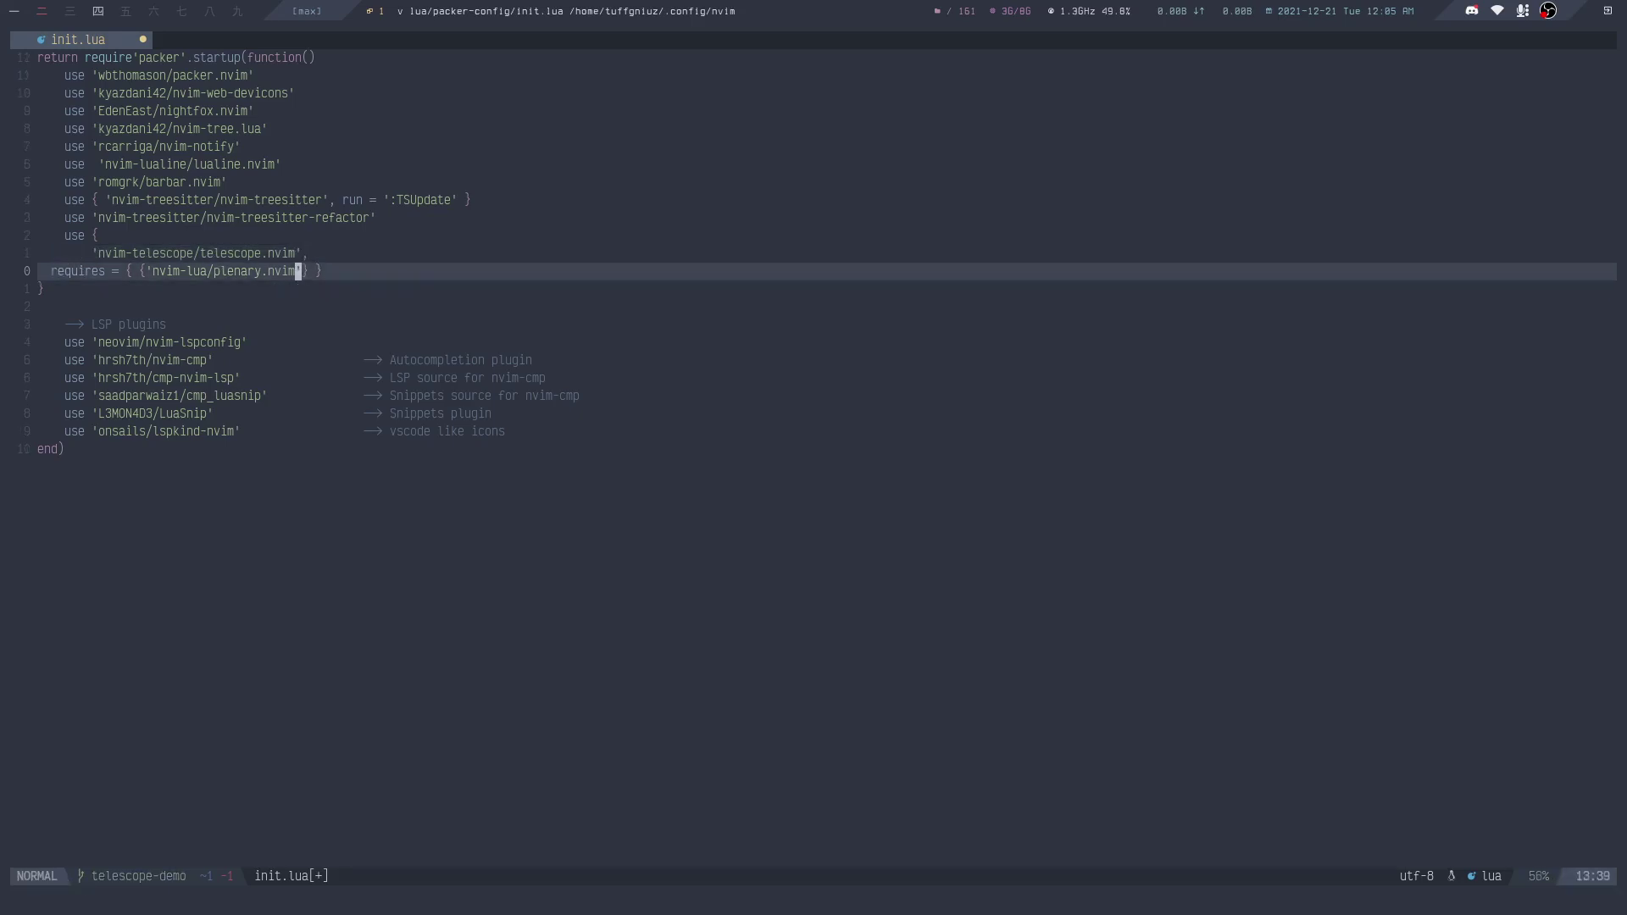
pyautogui.press('^')
pyautogui.press('v')
pyautogui.press('$')
pyautogui.press('=')
pyautogui.press('j')
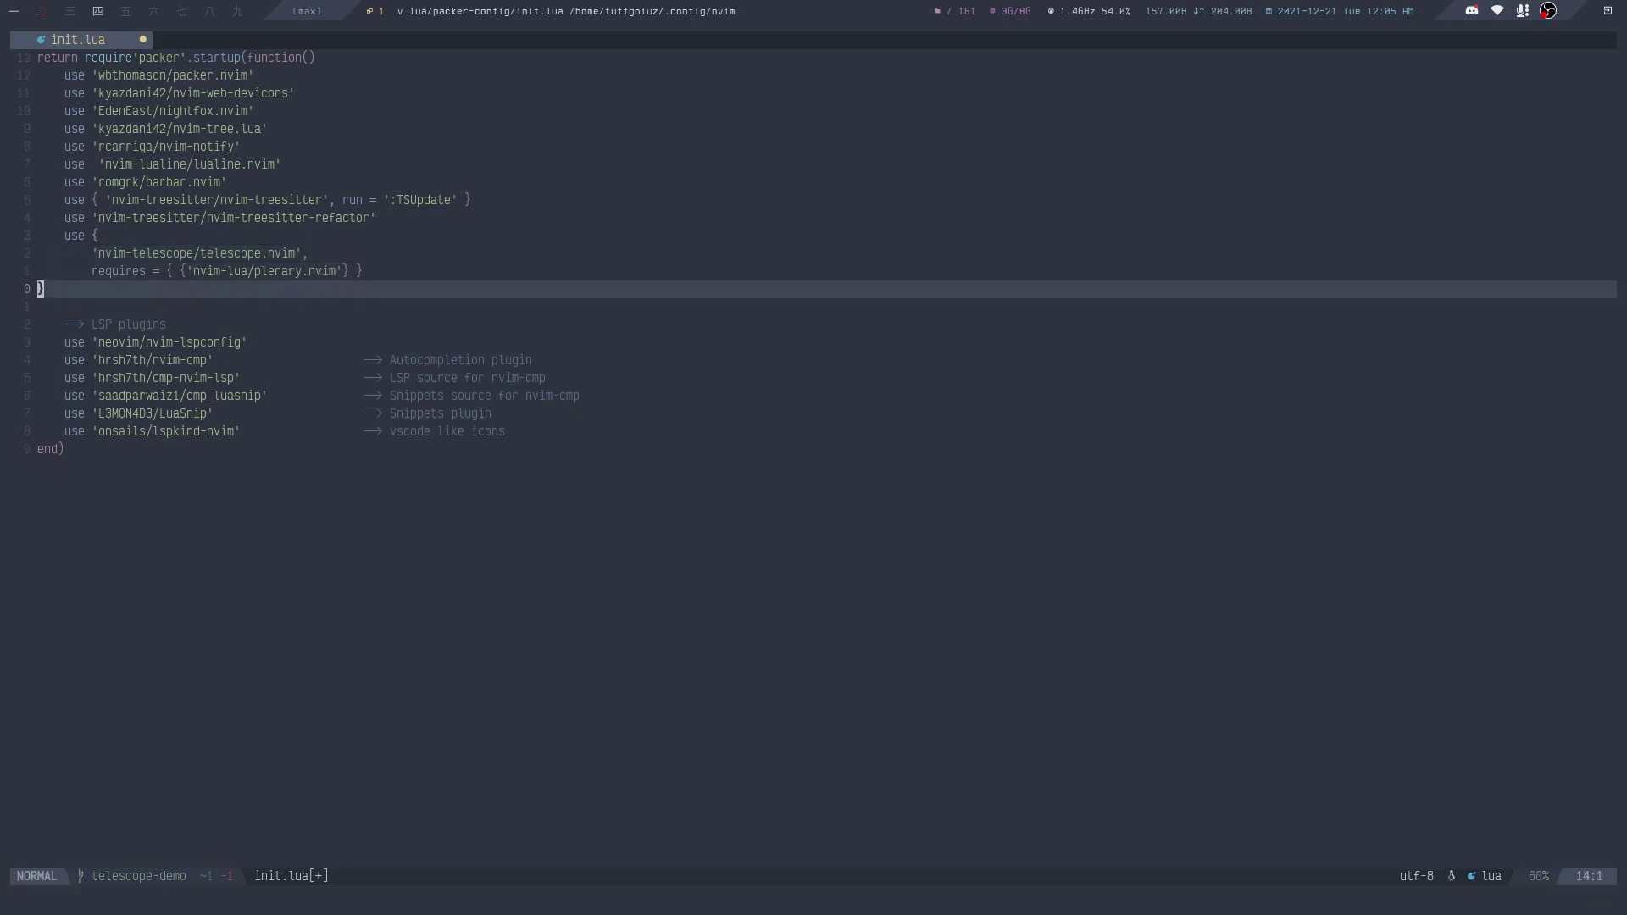
pyautogui.press('v')
pyautogui.press('=')
pyautogui.write(':w')
pyautogui.press('Return')
pyautogui.write(':l')
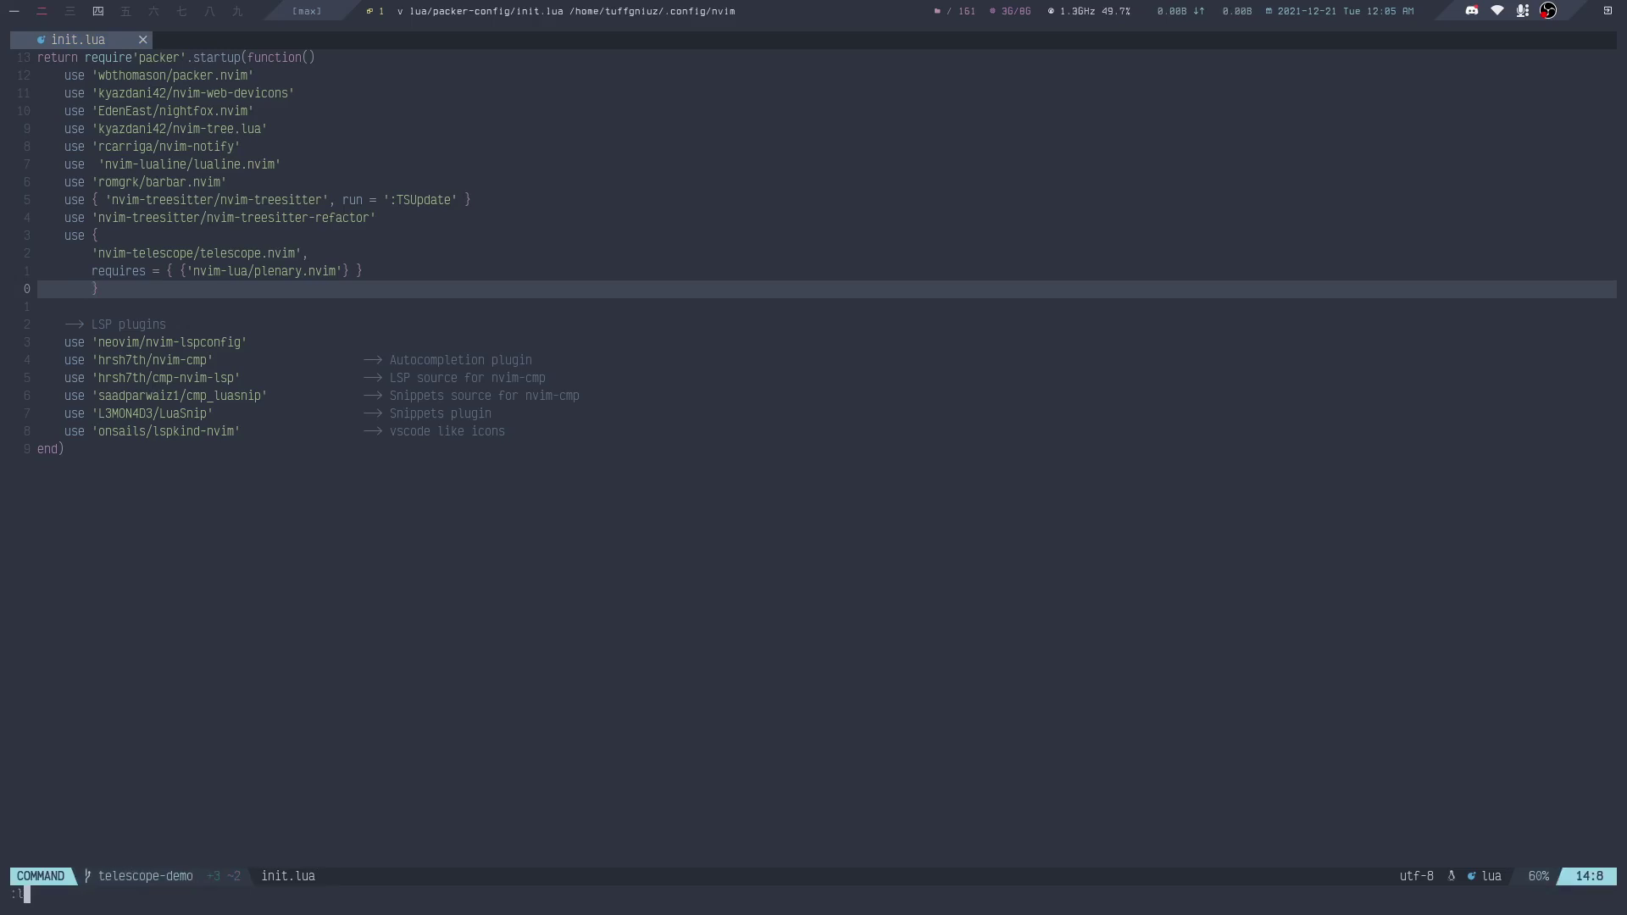
pyautogui.write('uafile %')
pyautogui.press('Escape')
pyautogui.write(':PackerSync')
# Install plugins with :PackerSync, run :checkhealth telescope, then close the report
pyautogui.press('Return')
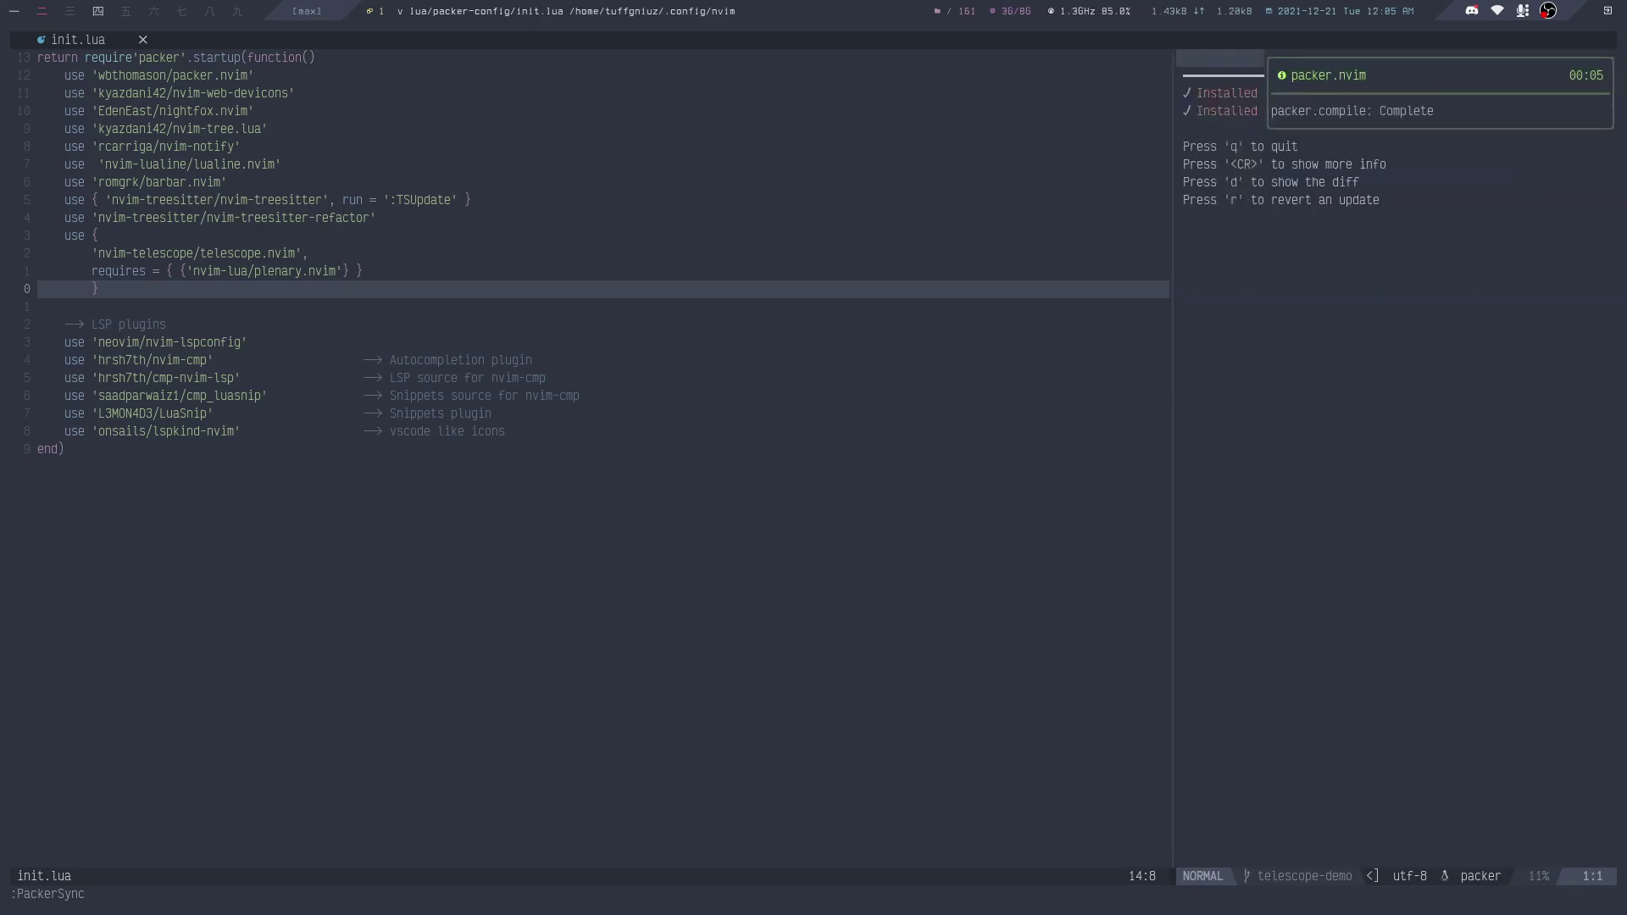
pyautogui.write('q')
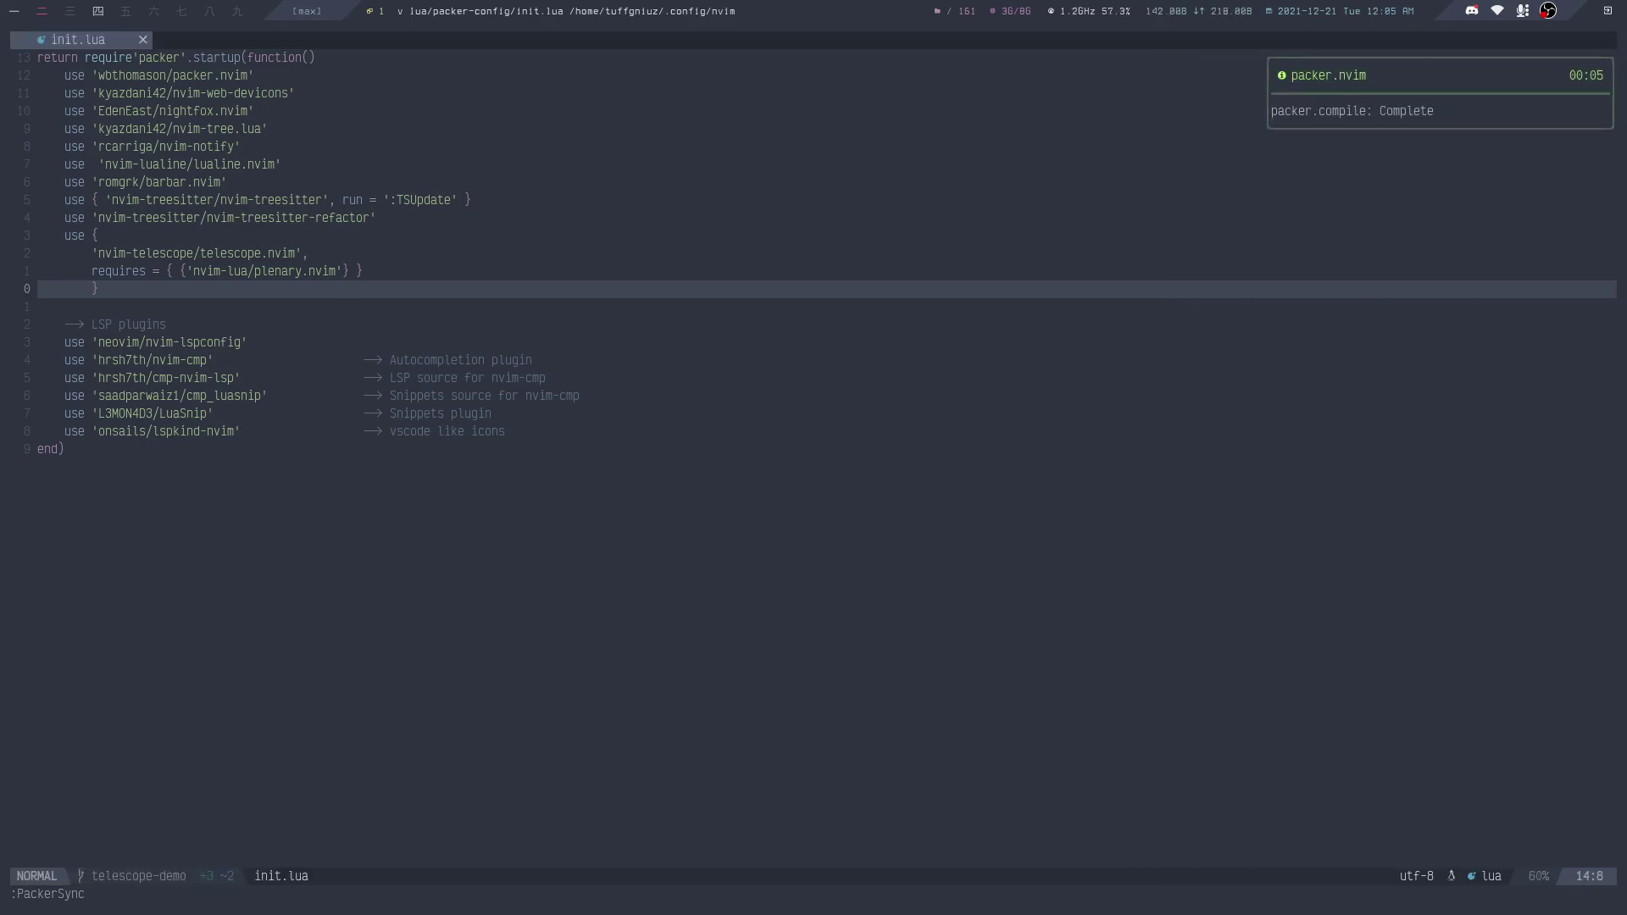
pyautogui.write(':checkl')
pyautogui.press('BackSpace')
pyautogui.write('health telescope')
pyautogui.press('Return')
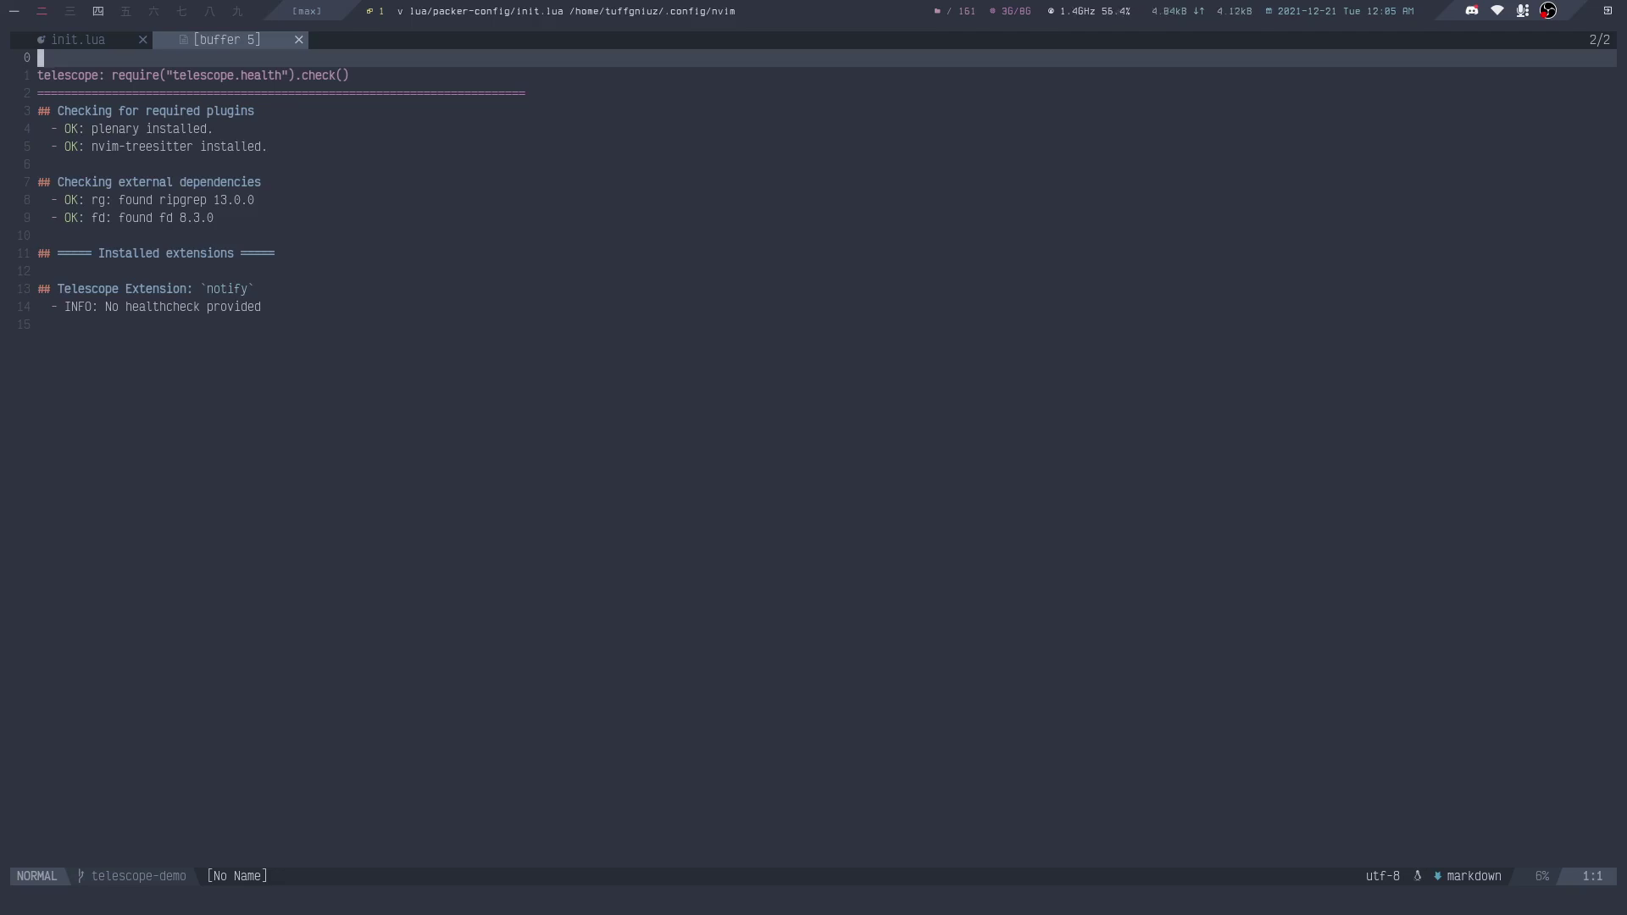
pyautogui.hotkey('alt', 'c')
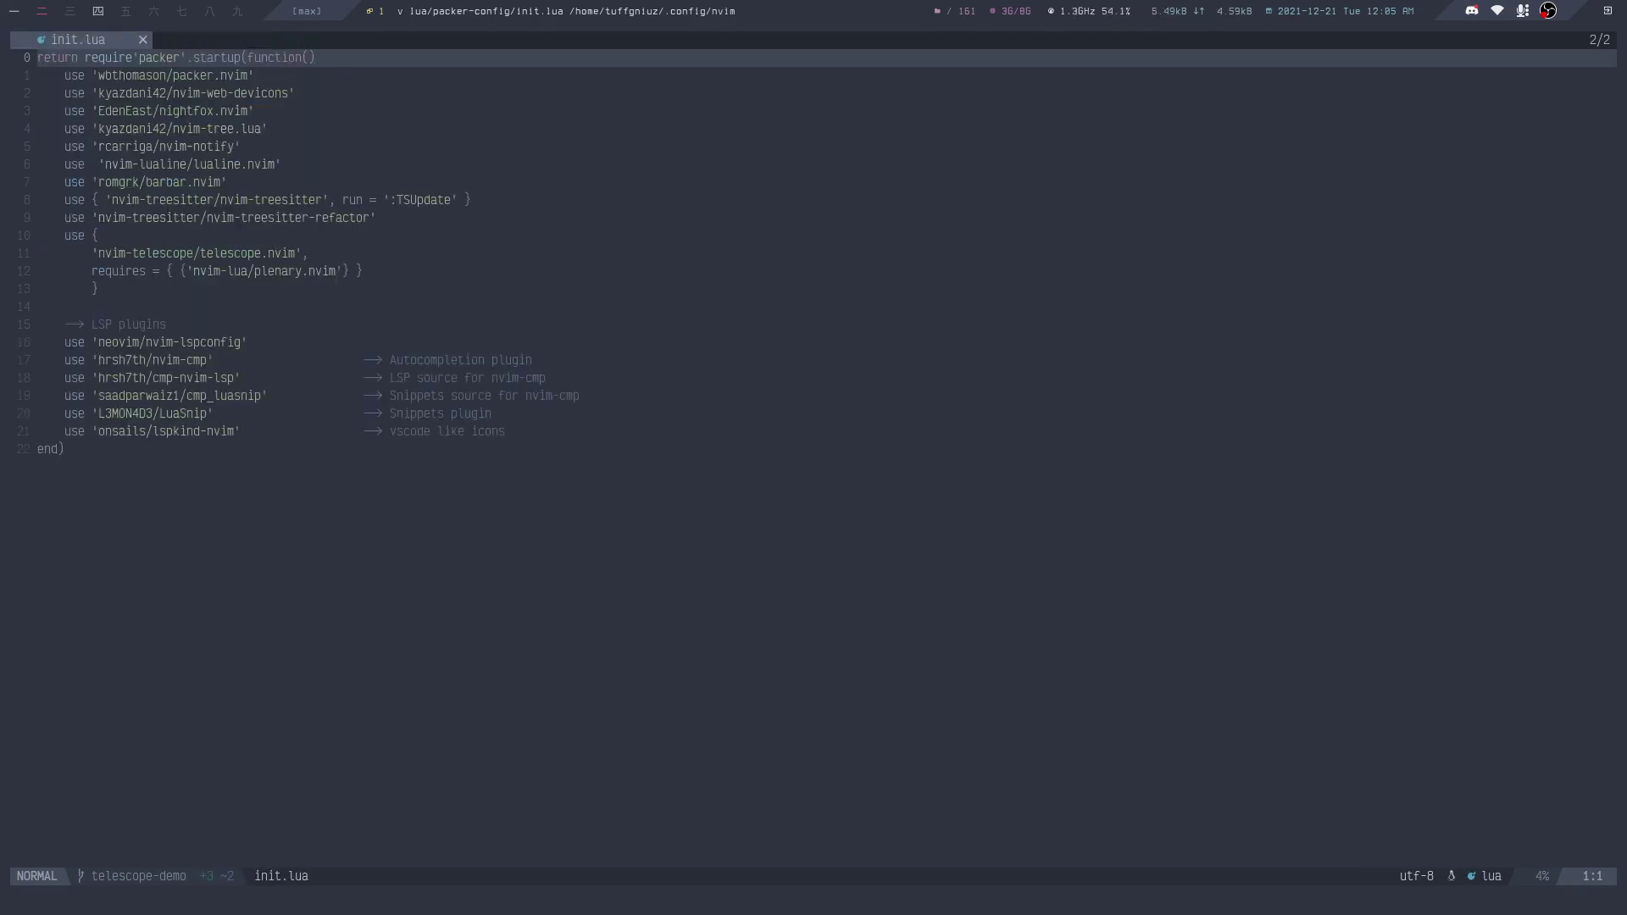
# Search Telescope Find Files for 'treesiter' and open lua/treesitter-config/init.lua
pyautogui.press(':')
pyautogui.write(':')
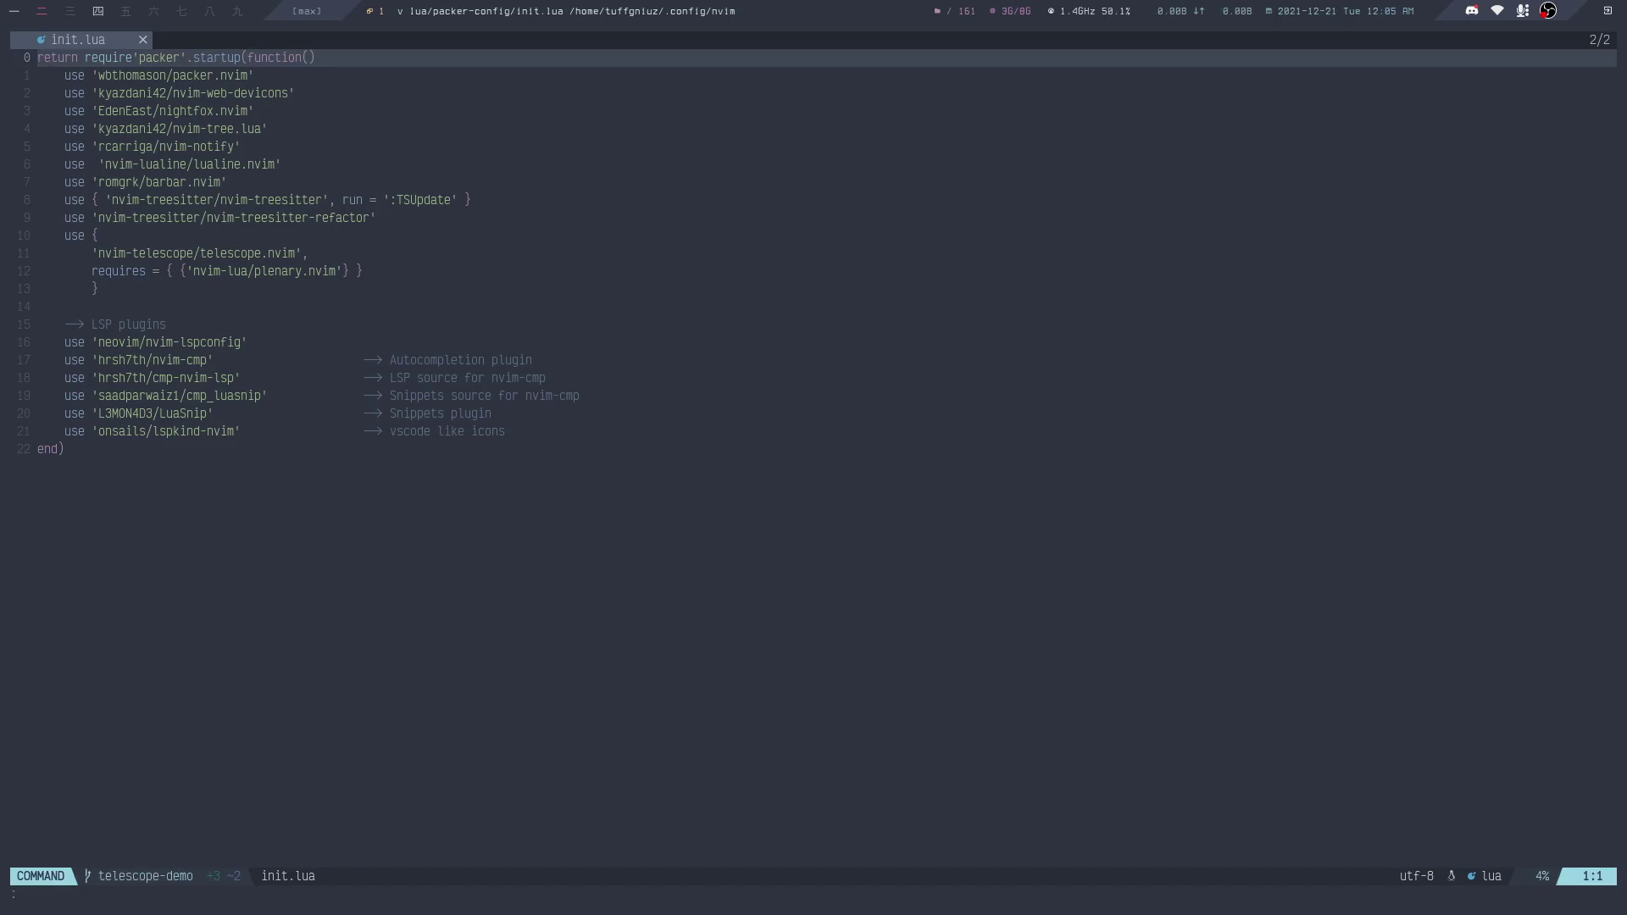
pyautogui.write('T')
pyautogui.write('ele')
pyautogui.write('scope find_files')
pyautogui.press('Return')
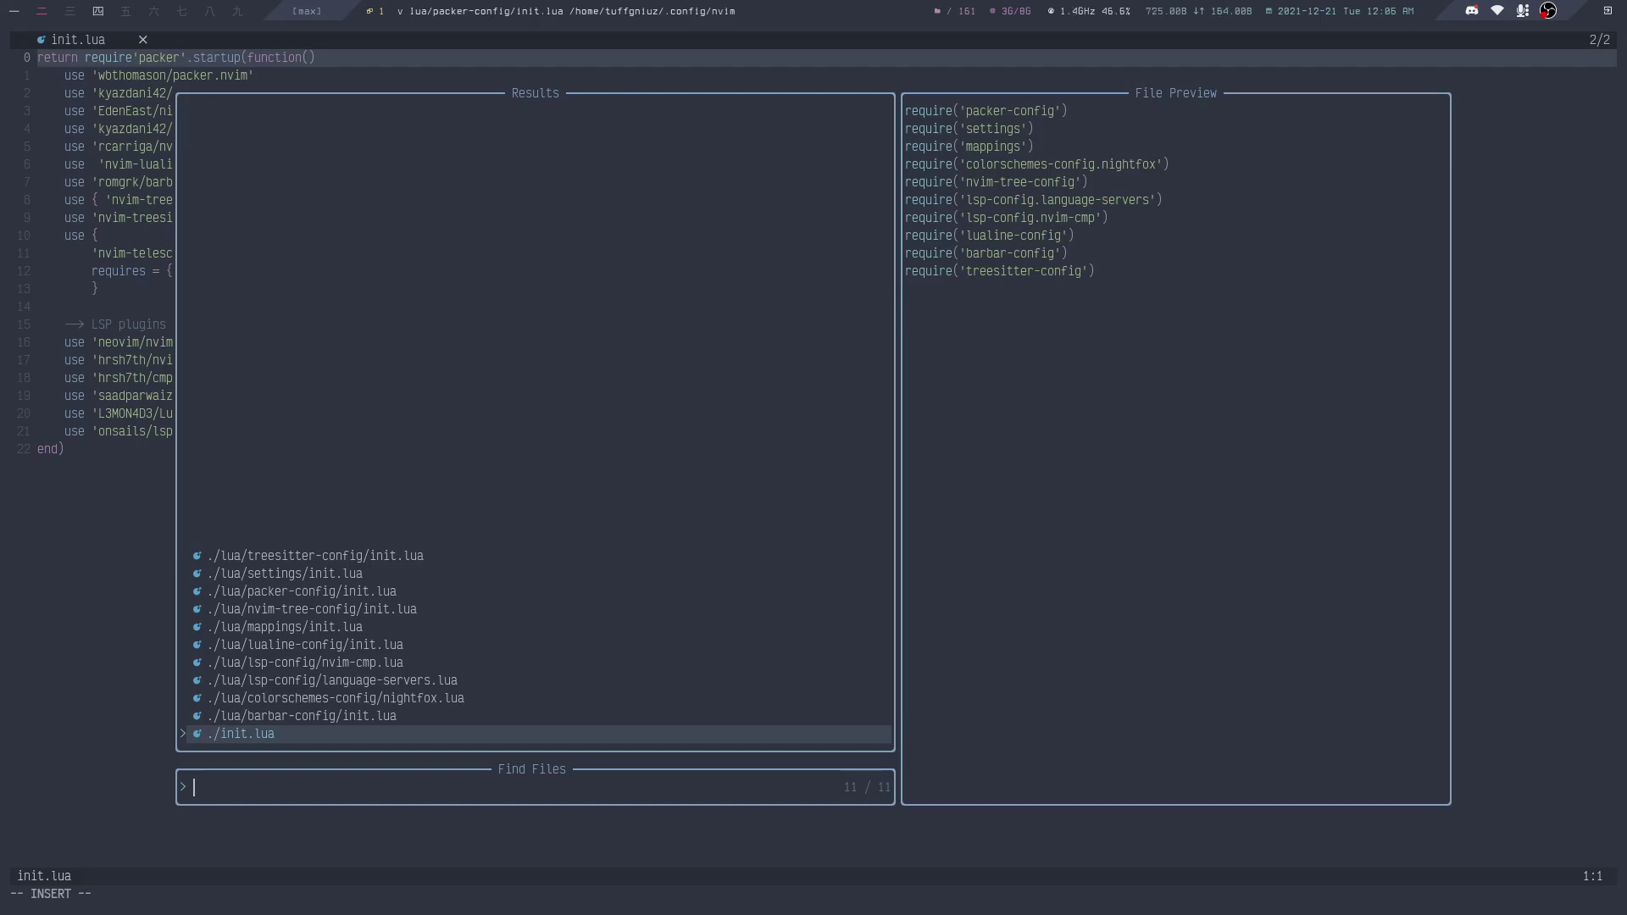
pyautogui.write('tr')
pyautogui.press('BackSpace')
pyautogui.press('BackSpace')
pyautogui.press('Up')
pyautogui.press('Up')
pyautogui.press('Up')
pyautogui.press('Up')
pyautogui.press('Up')
pyautogui.press('Up')
pyautogui.press('Up')
pyautogui.press('Up')
pyautogui.press('Up')
pyautogui.press('Up')
pyautogui.press('Down')
pyautogui.press('Down')
pyautogui.press('Down')
pyautogui.press('Down')
pyautogui.press('Down')
pyautogui.press('Down')
pyautogui.press('Down')
pyautogui.press('Down')
pyautogui.press('Down')
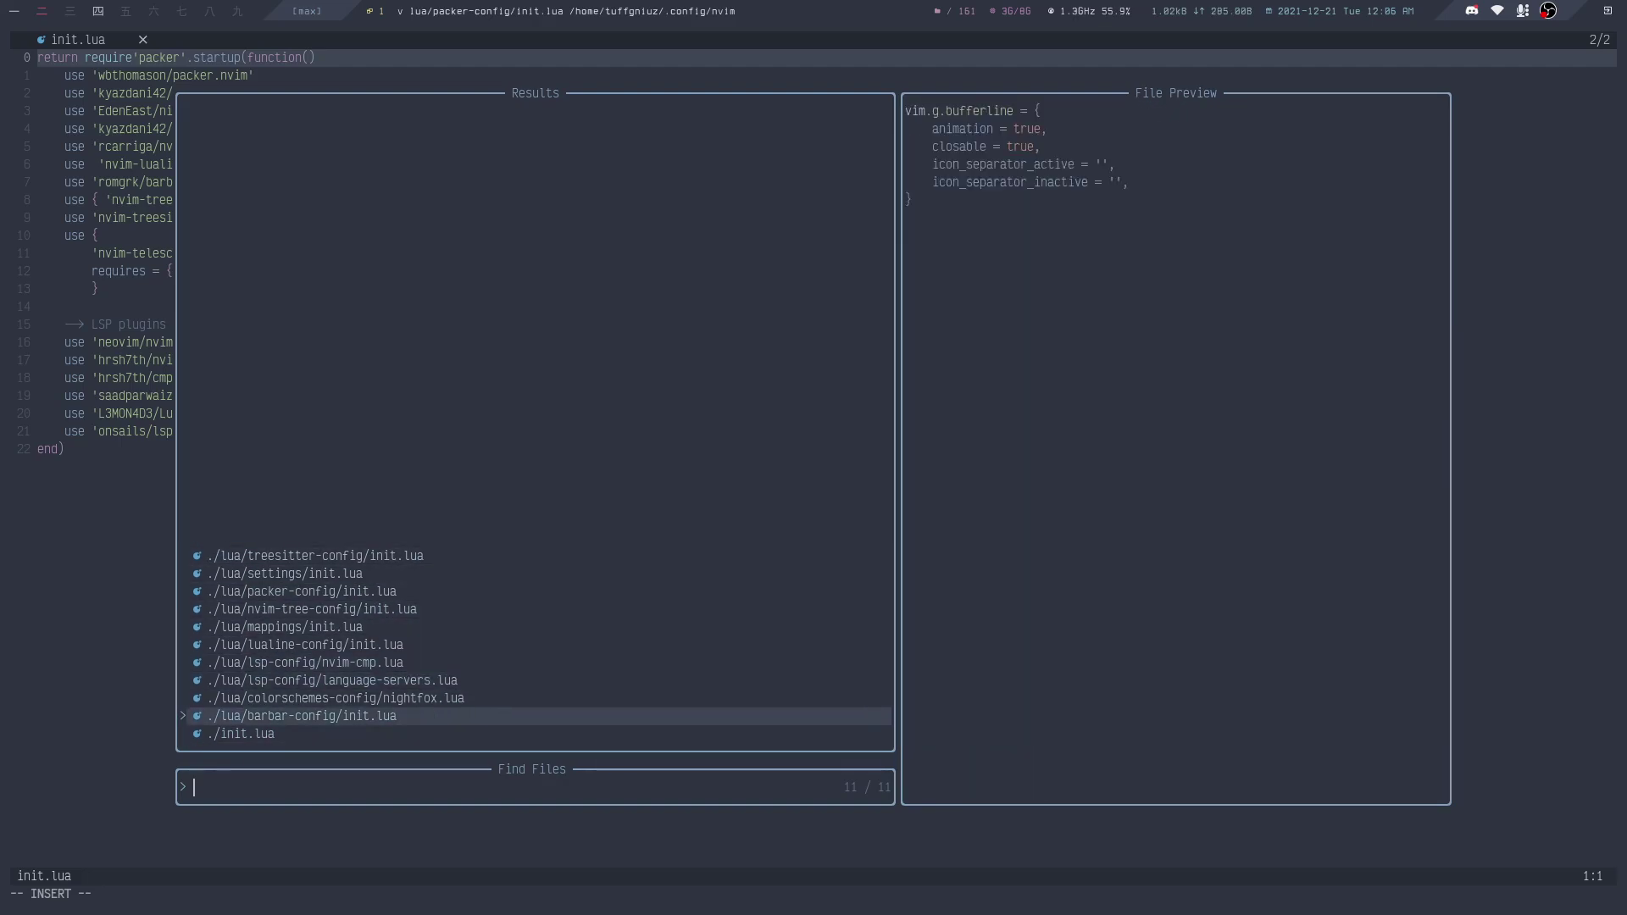
pyautogui.press('Down')
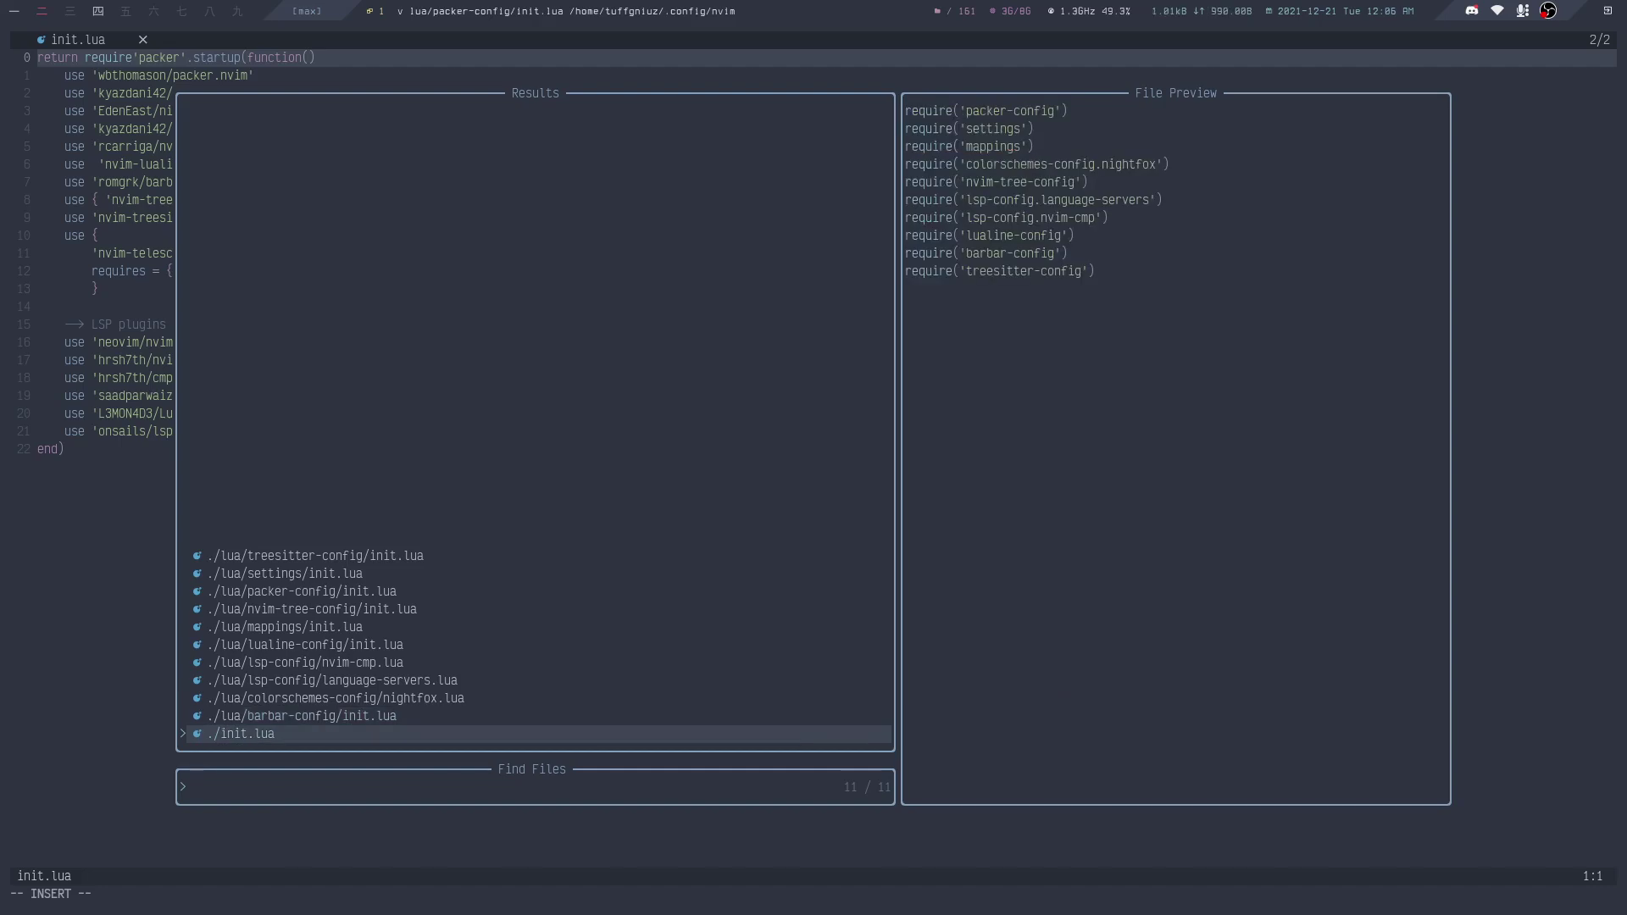
pyautogui.write('t')
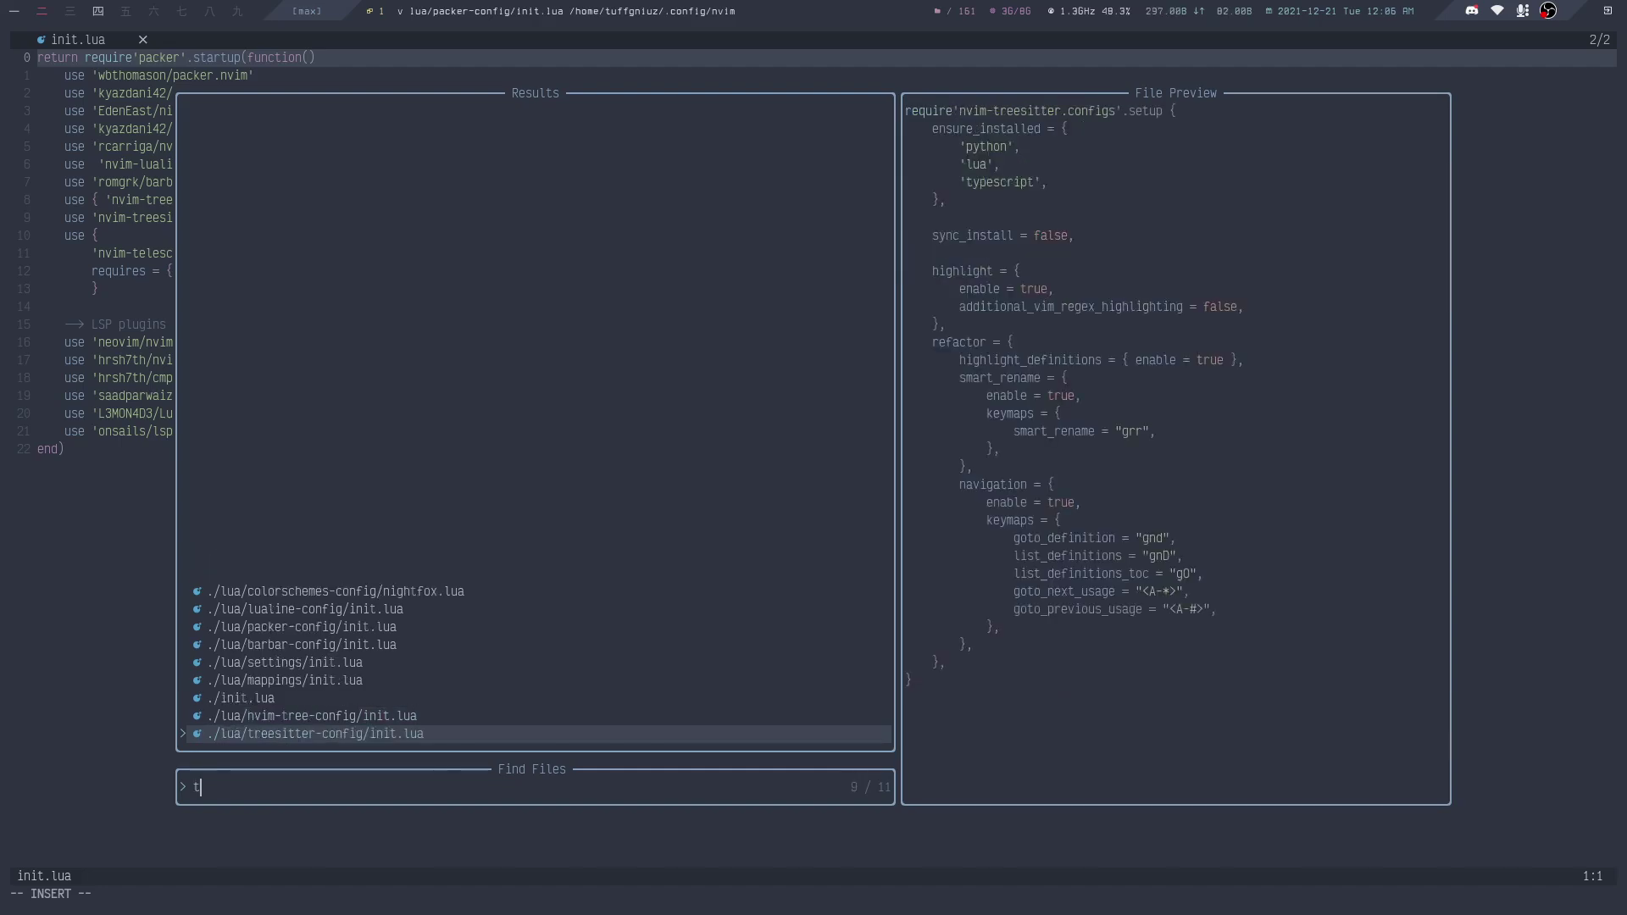
pyautogui.write('reesiter')
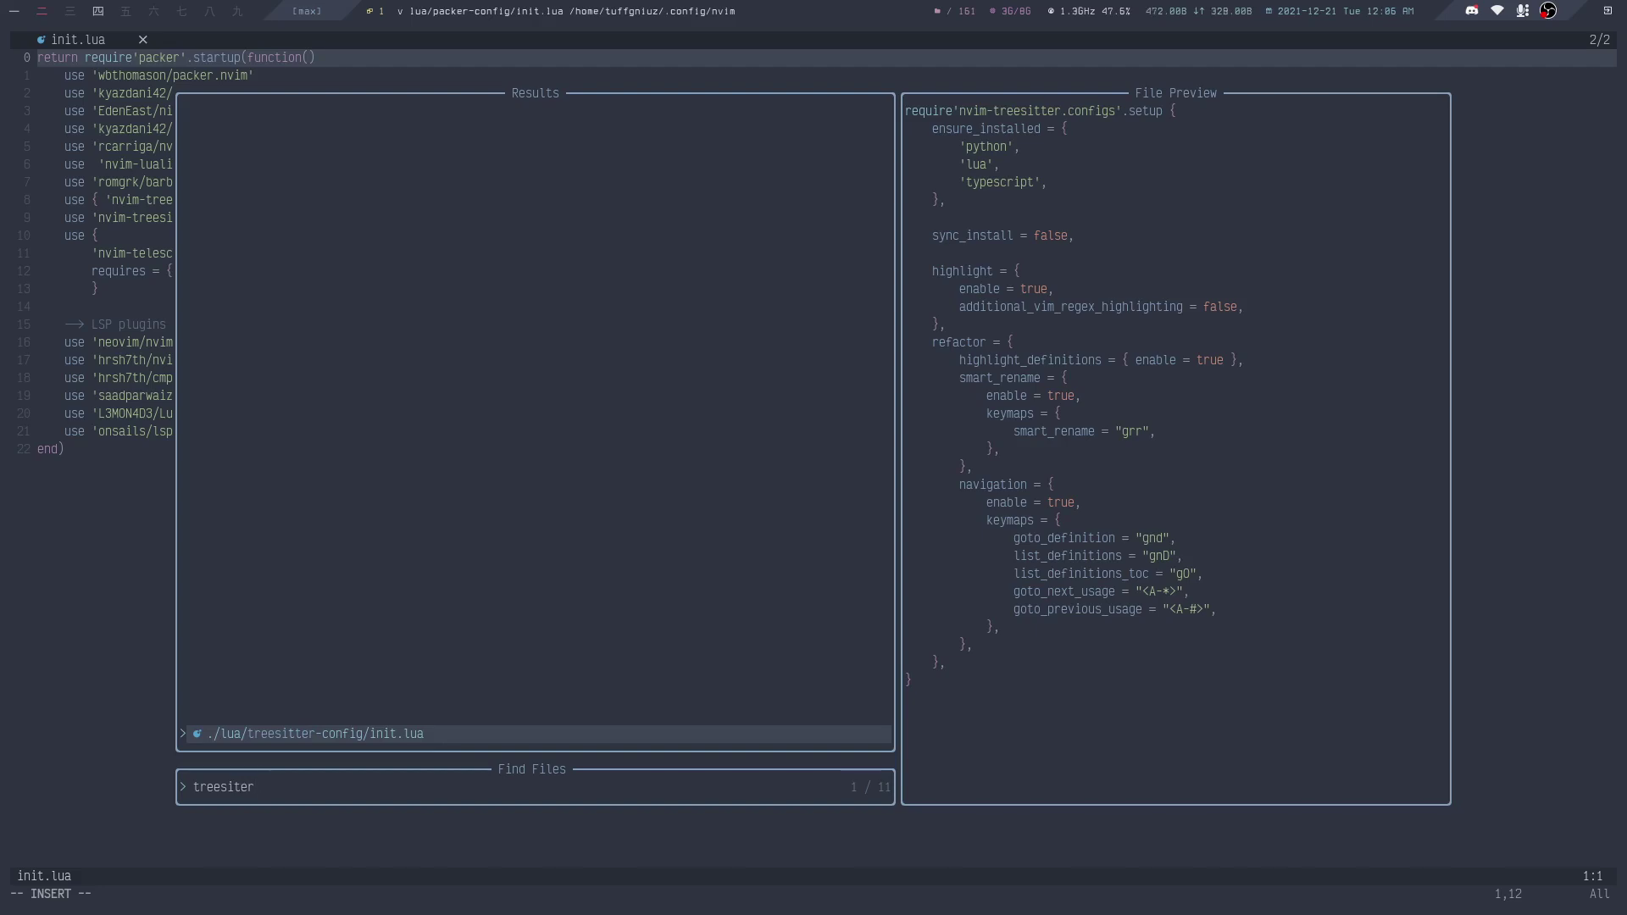
pyautogui.press('Return')
# Move down to the typescript entry and run :Telescope live_grep with an empty prompt
pyautogui.press('j')
pyautogui.press('j')
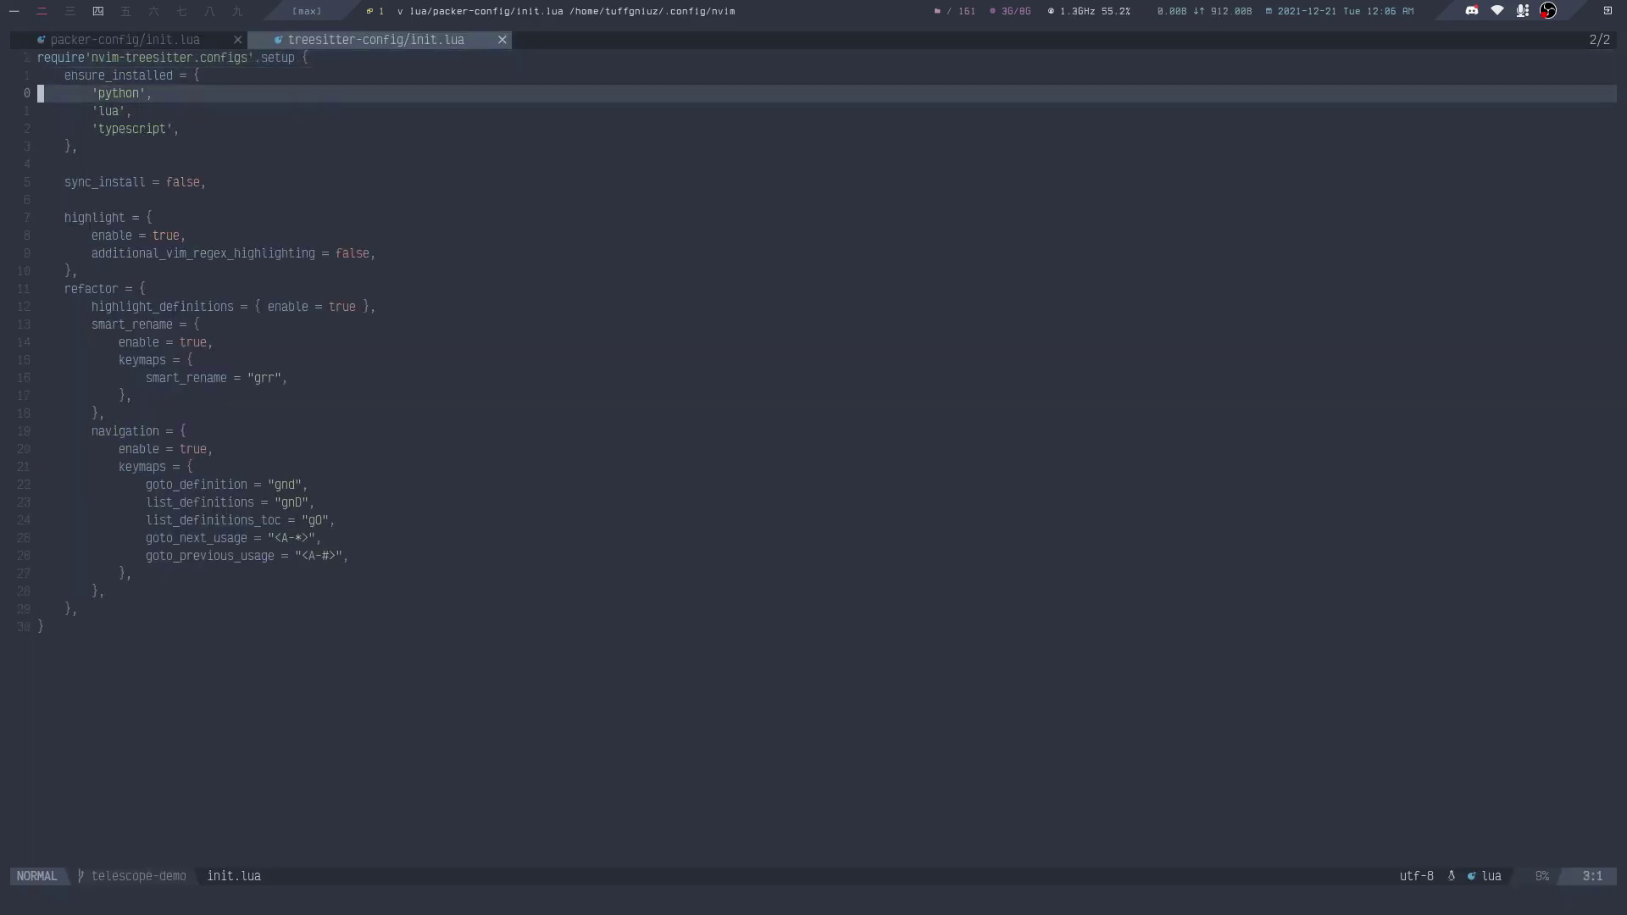
pyautogui.press('j')
pyautogui.press('j')
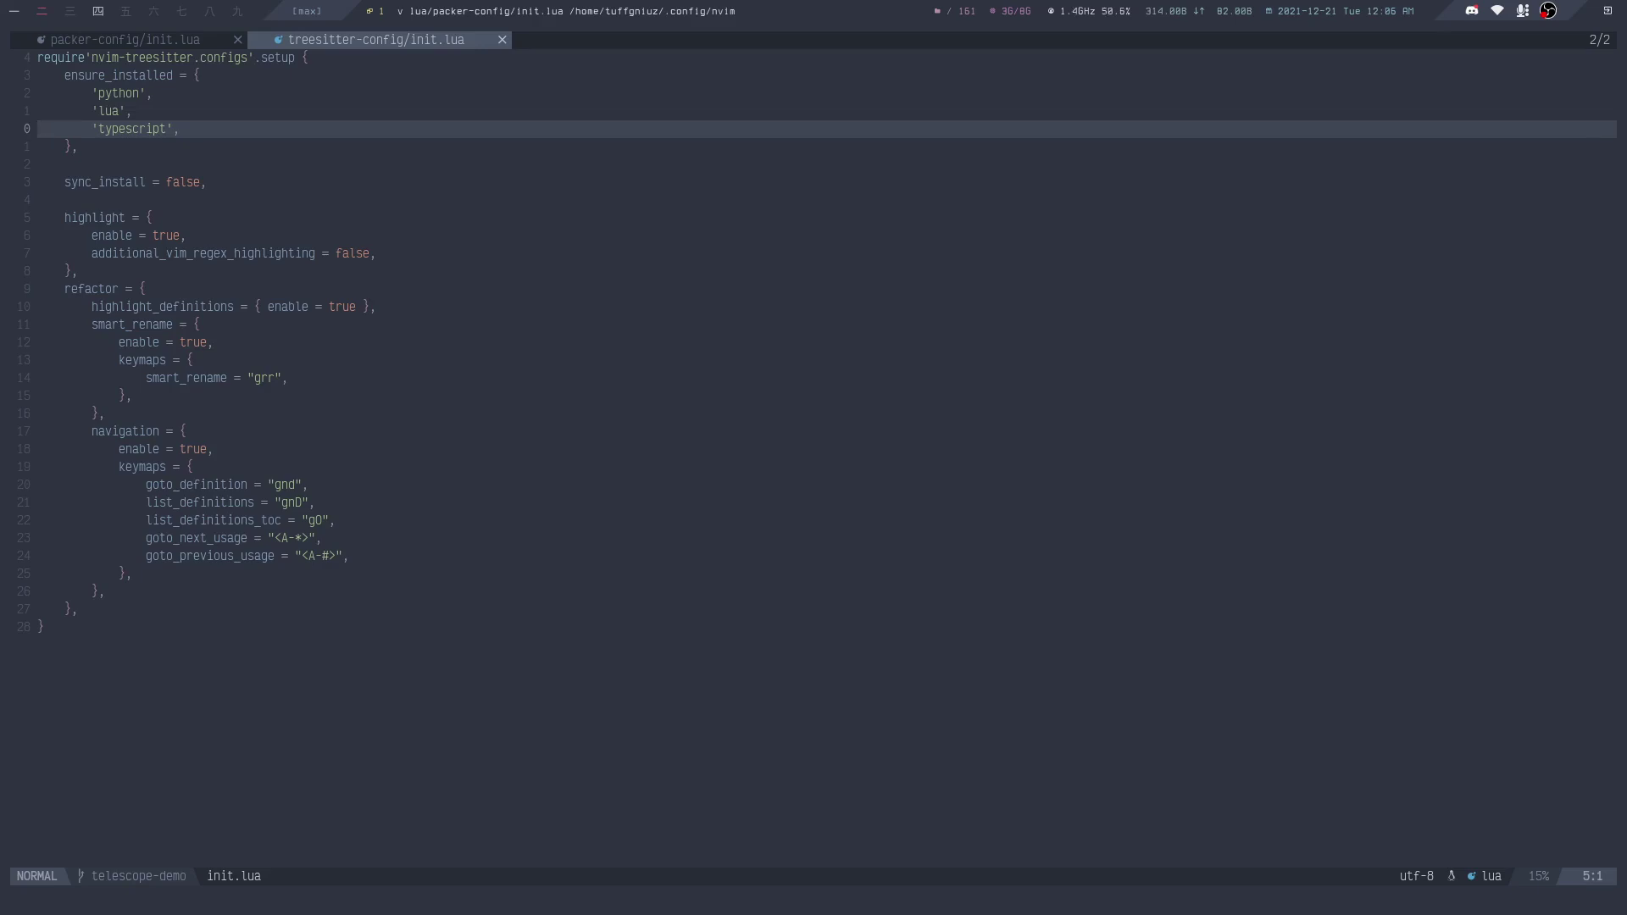
pyautogui.write(':Telescope fi')
pyautogui.press('BackSpace')
pyautogui.press('BackSpace')
pyautogui.write('live_grep')
pyautogui.press('Return')
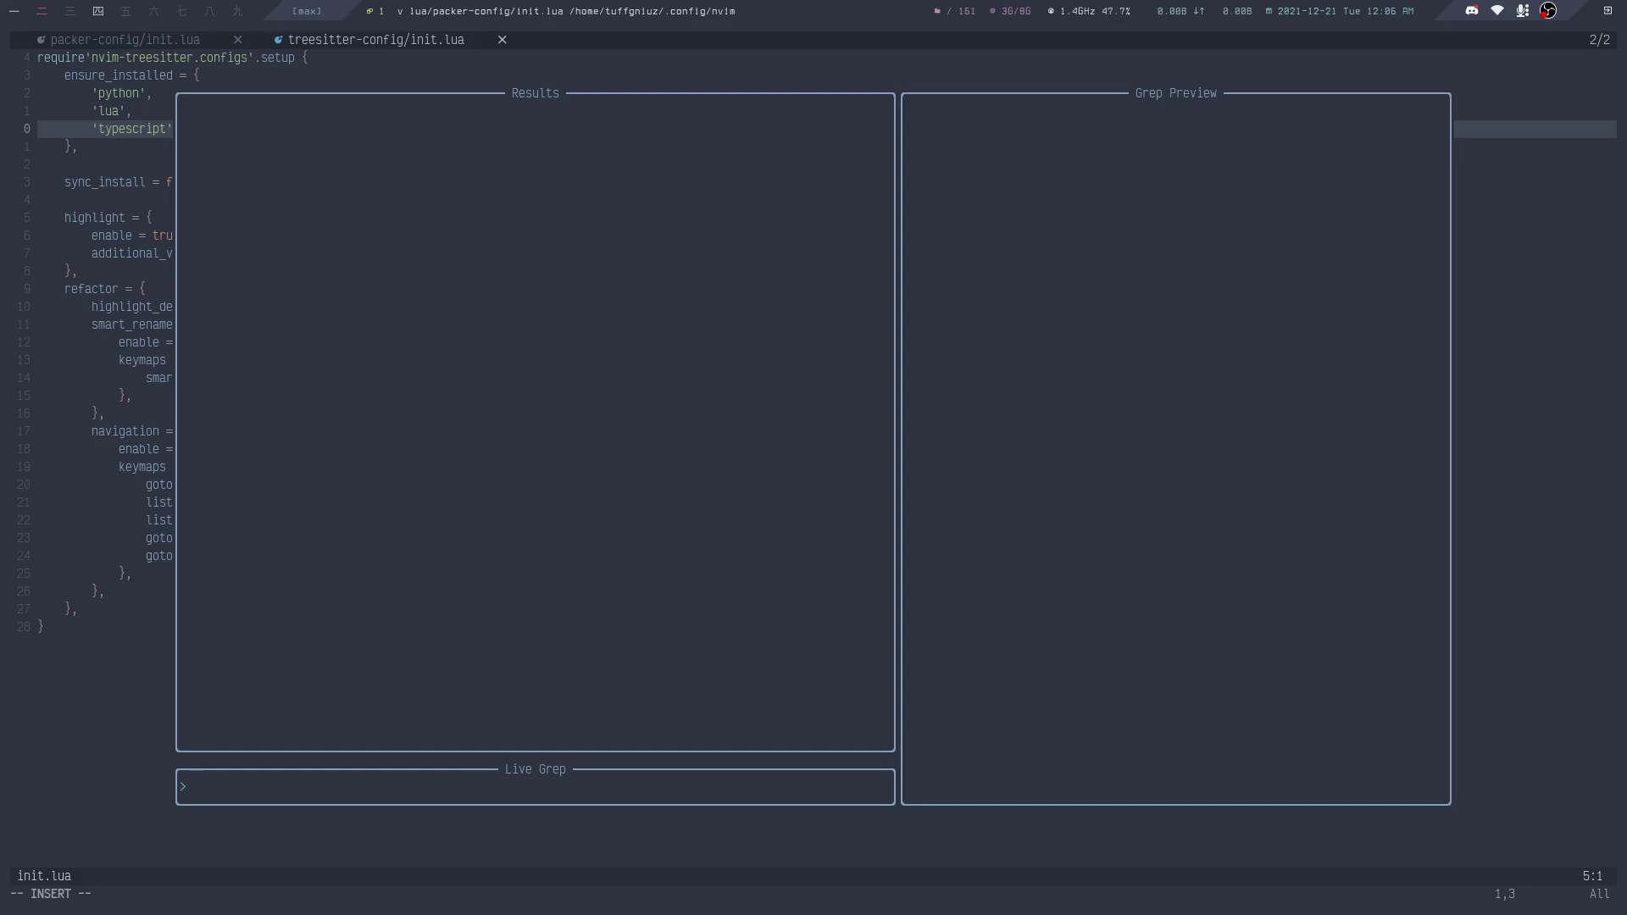
pyautogui.write('local servers')
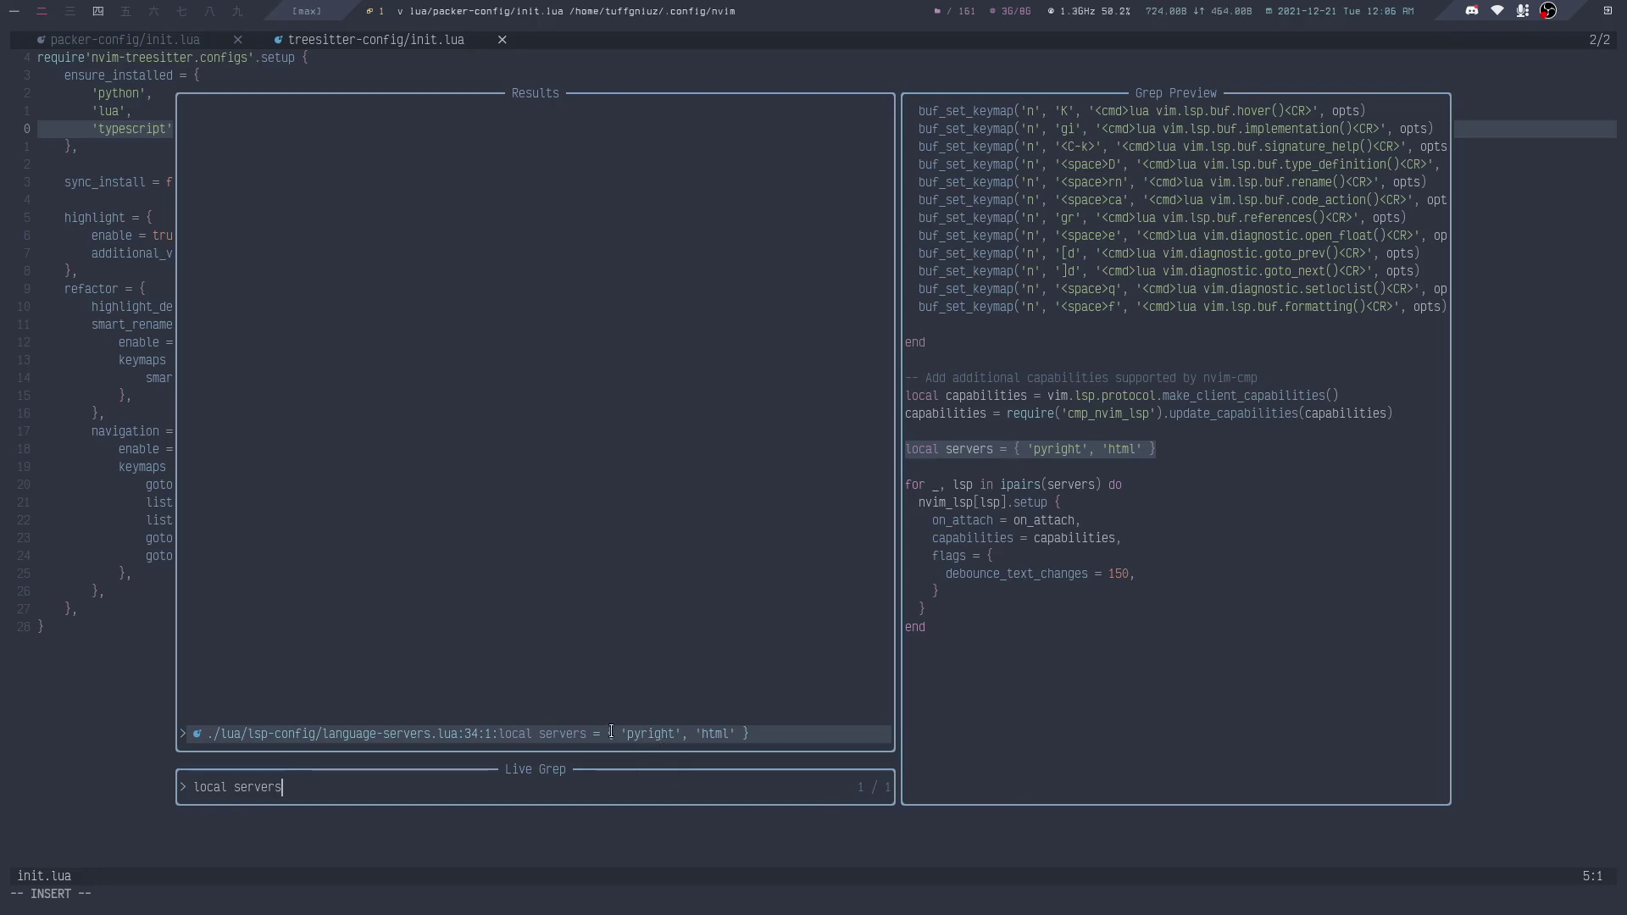
# Open the 'local servers' grep match in language-servers.lua at line 34
pyautogui.press('Return')
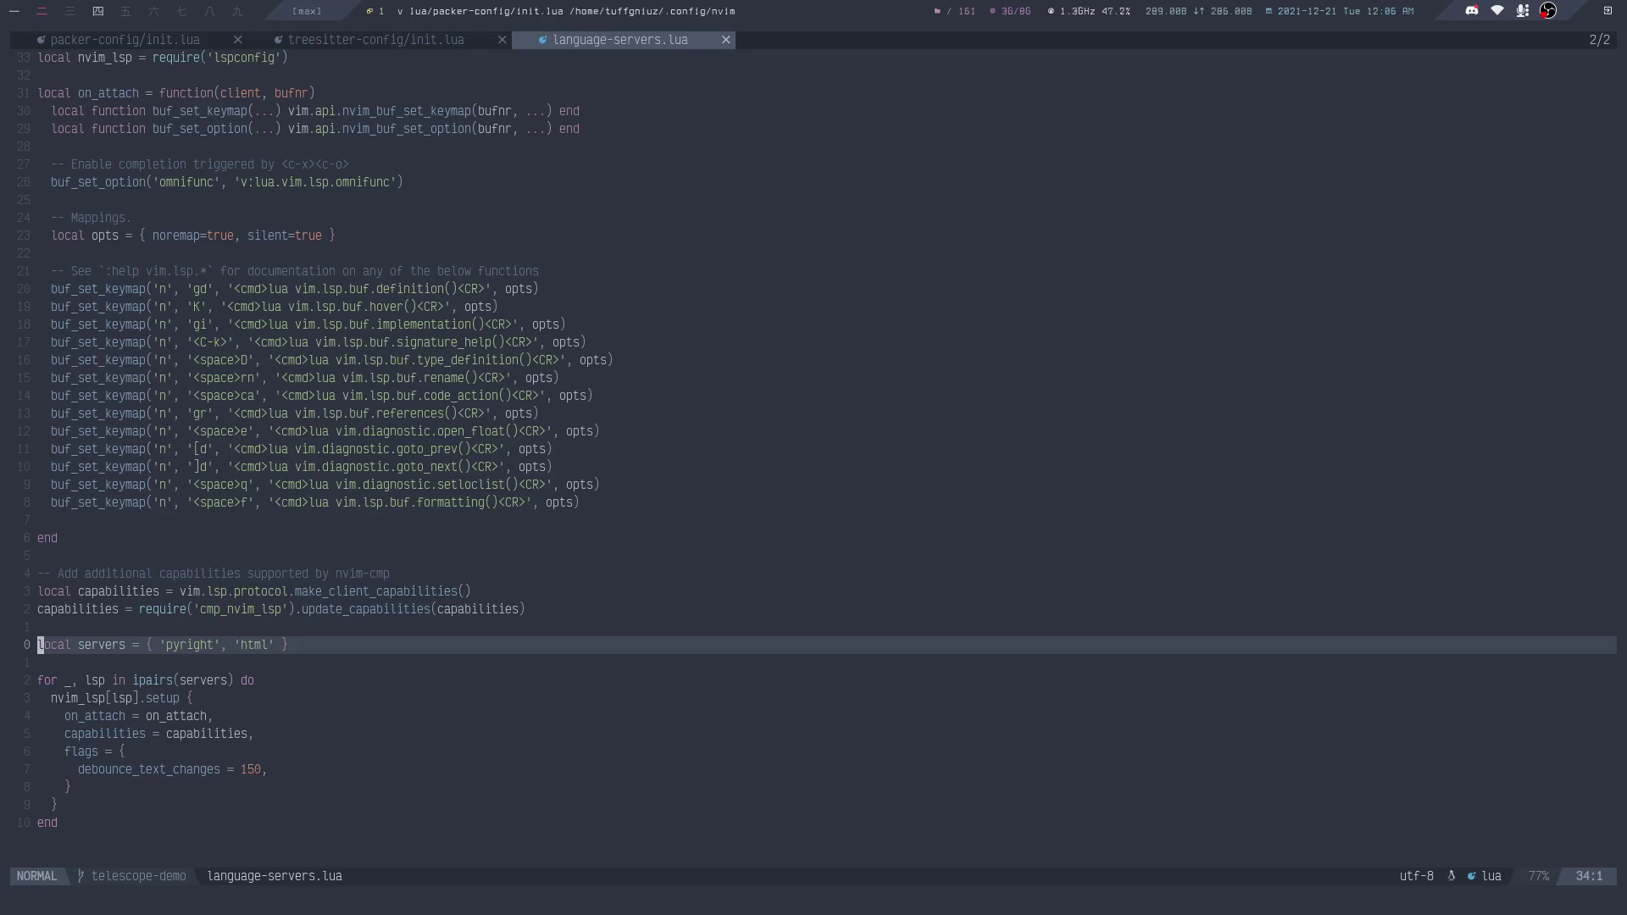
pyautogui.write(':Telescope find_files')
# Open lua/mappings/init.lua, duplicate the last barbar mapping, and add a '-- telescope mappings' comment
pyautogui.press('Return')
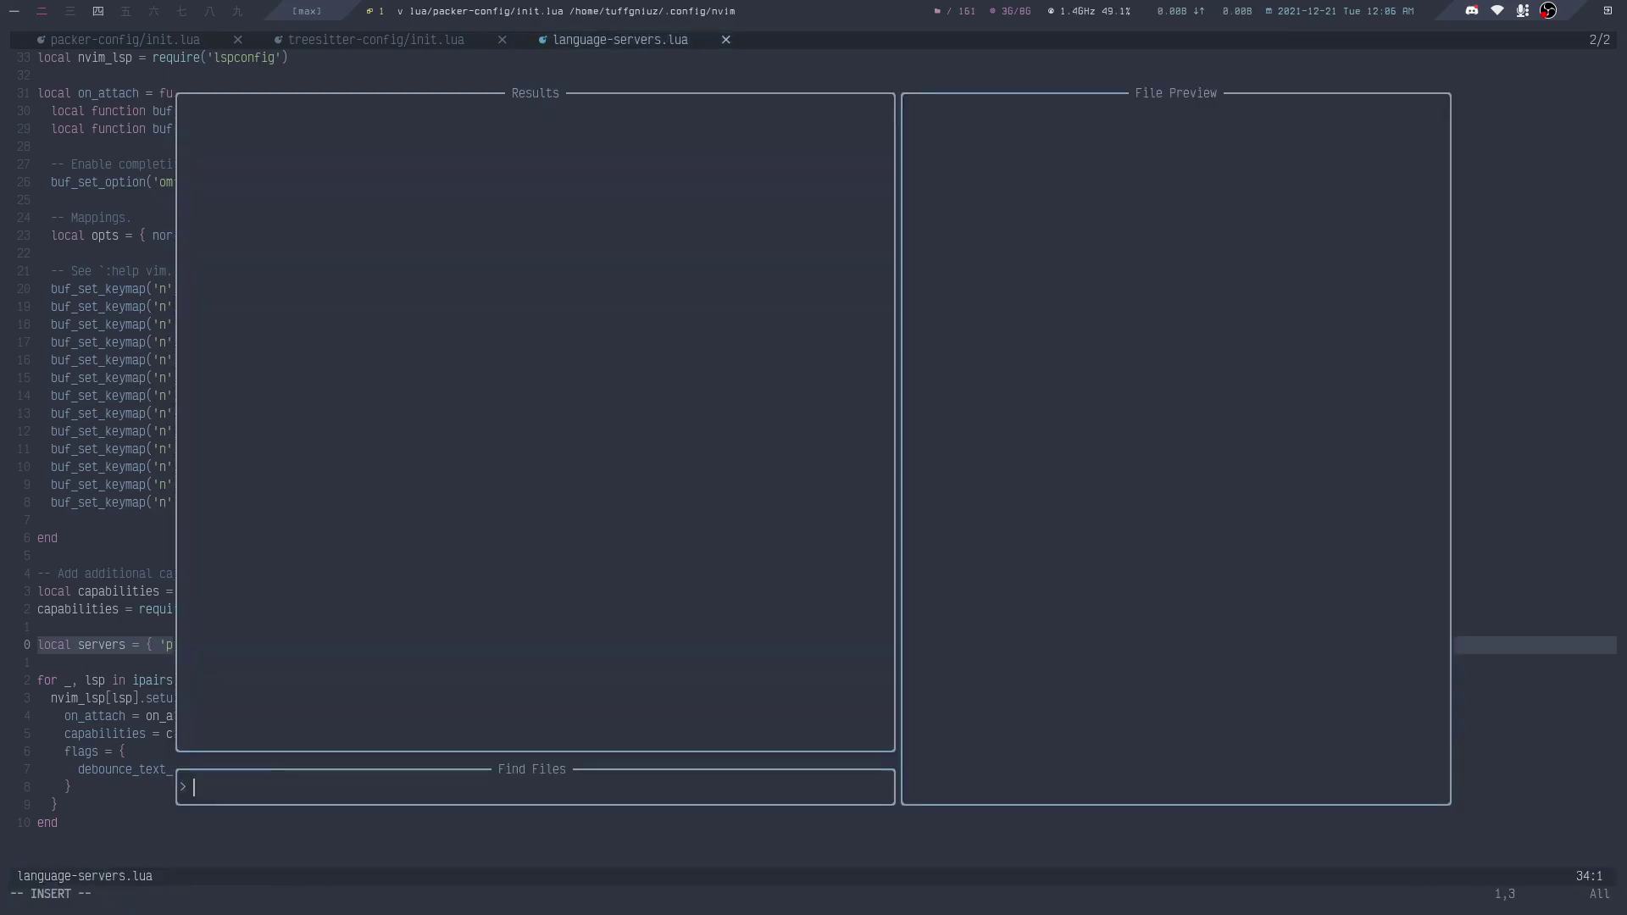
pyautogui.write('mapping')
pyautogui.press('Return')
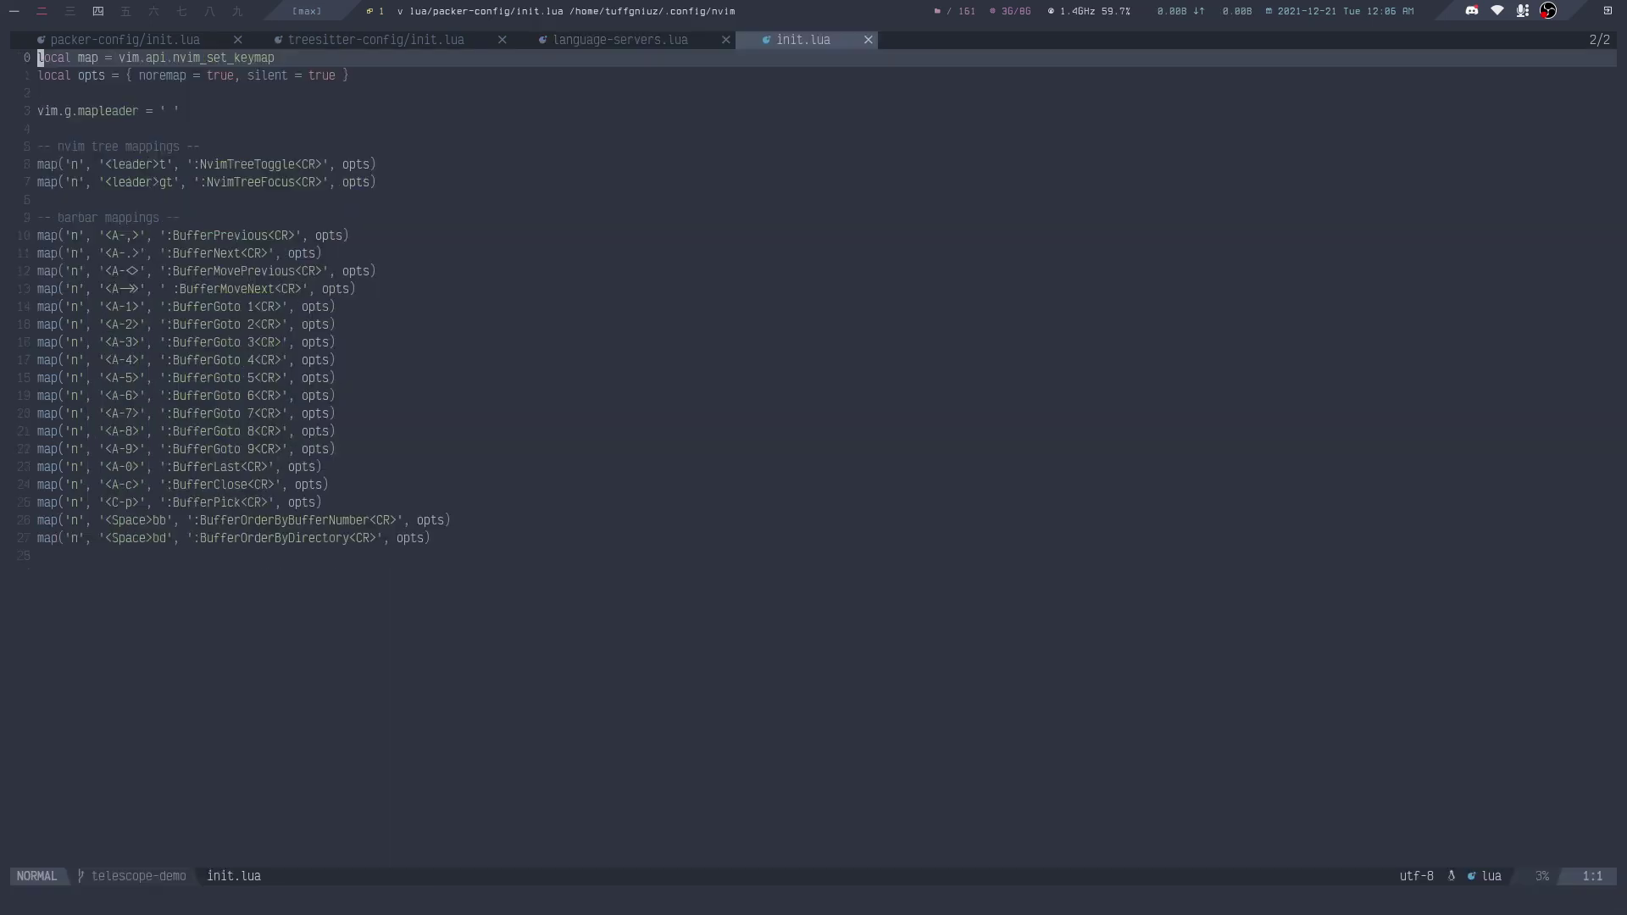
pyautogui.press('G')
pyautogui.press('k')
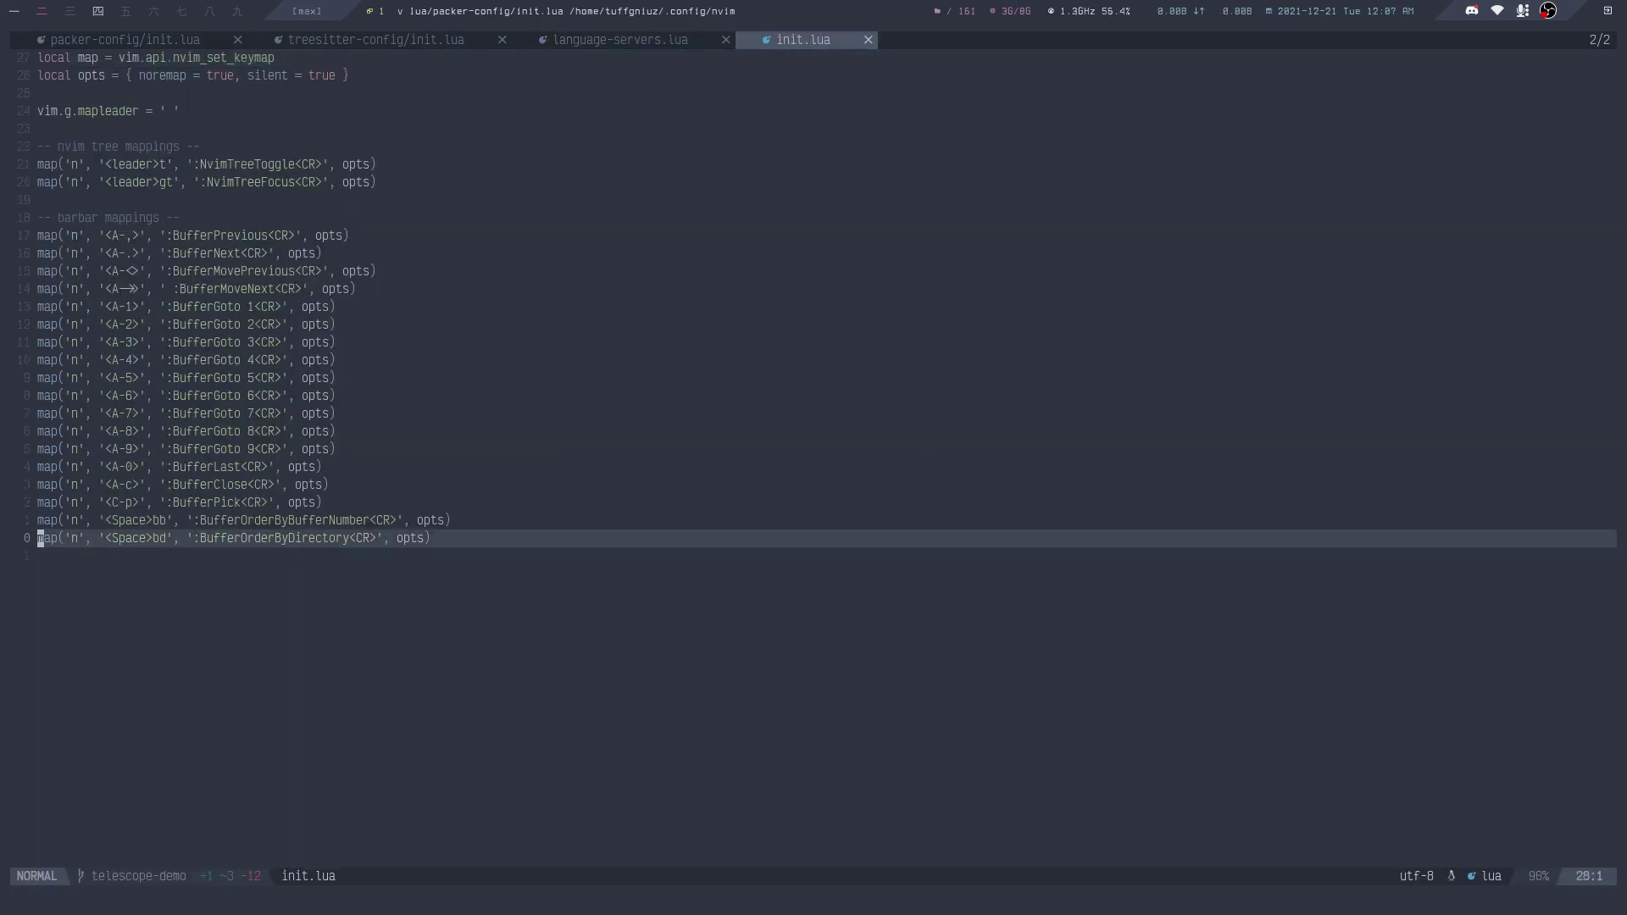
pyautogui.press('y')
pyautogui.press('y')
pyautogui.press('p')
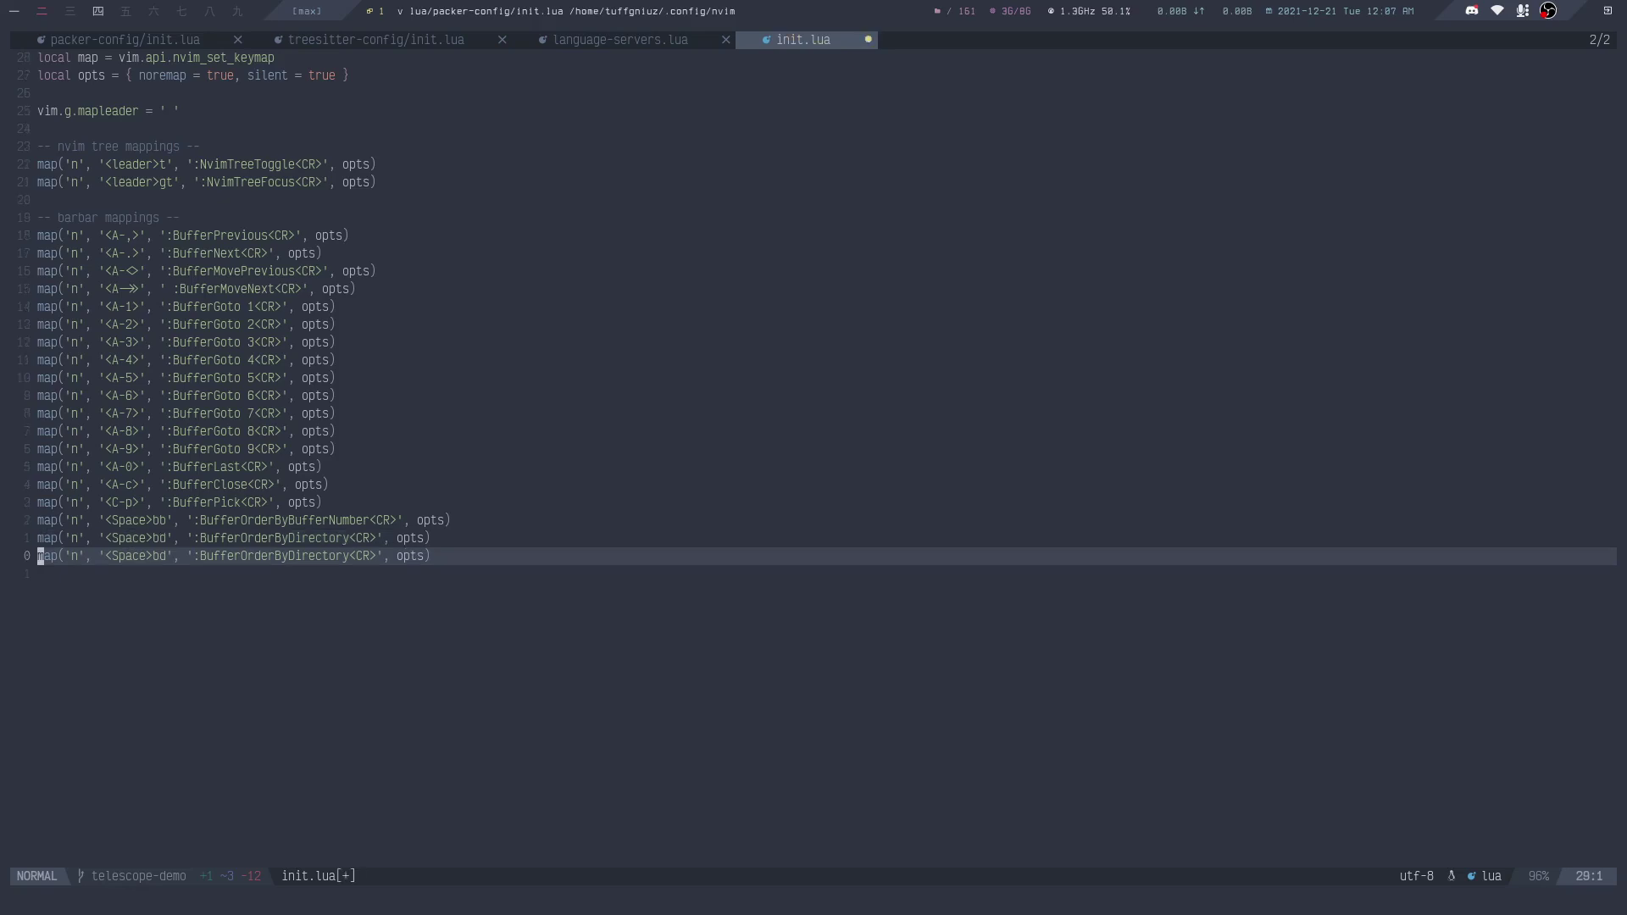
pyautogui.hotkey('shift', 'o')
pyautogui.write('--')
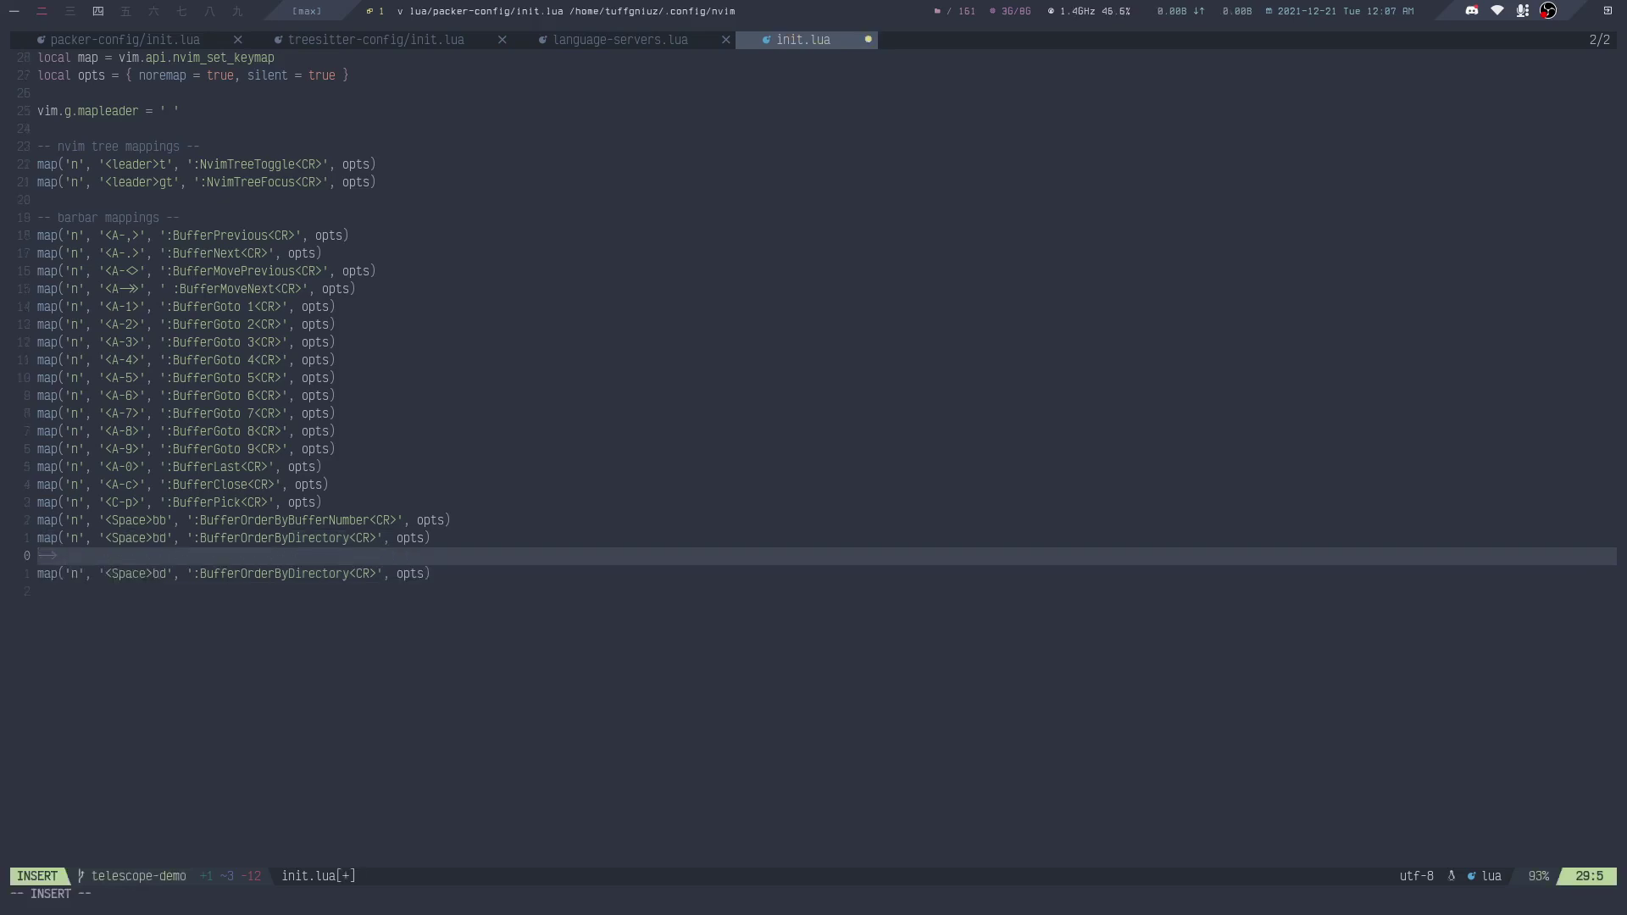
pyautogui.write('telescope map')
pyautogui.write('pings')
pyautogui.press('Escape')
# Turn the copied line into a <leader>ff find_files mapping and save
pyautogui.press('j')
pyautogui.press('b')
pyautogui.write('bbbcwle')
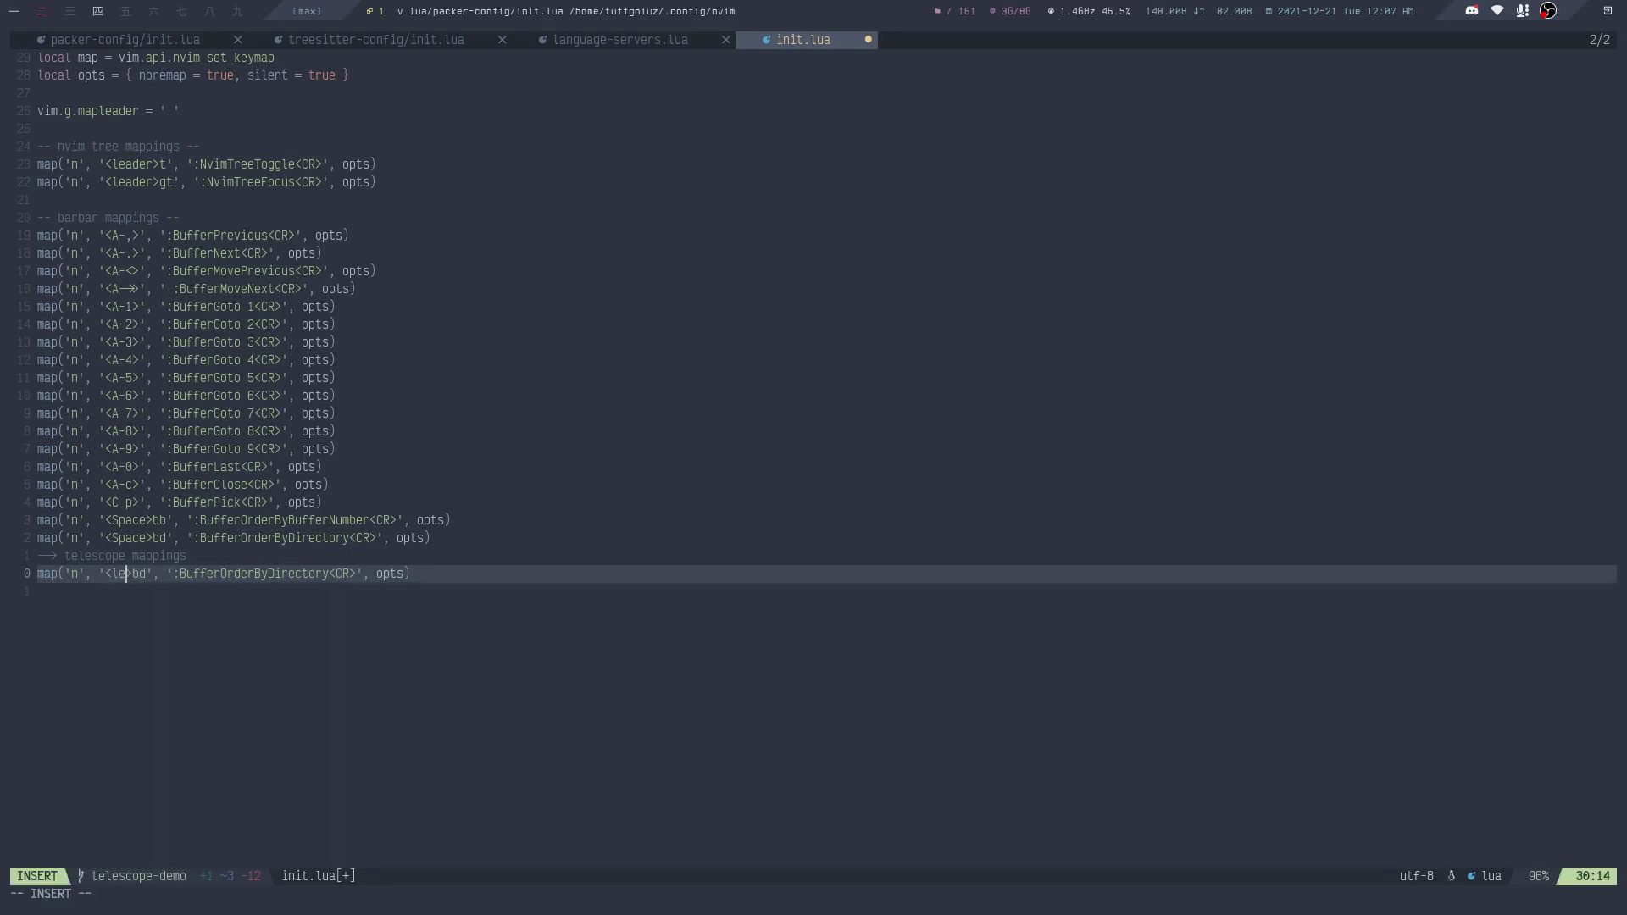
pyautogui.write('ader')
pyautogui.press('BackSpace')
pyautogui.press('BackSpace')
pyautogui.write('ff')
pyautogui.press('Escape')
pyautogui.write('?)')
pyautogui.press('Return')
pyautogui.press('j')
pyautogui.press('j')
pyautogui.press('b')
pyautogui.press('b')
pyautogui.press('b')
pyautogui.press('b')
pyautogui.press('b')
pyautogui.press('c')
pyautogui.press('w')
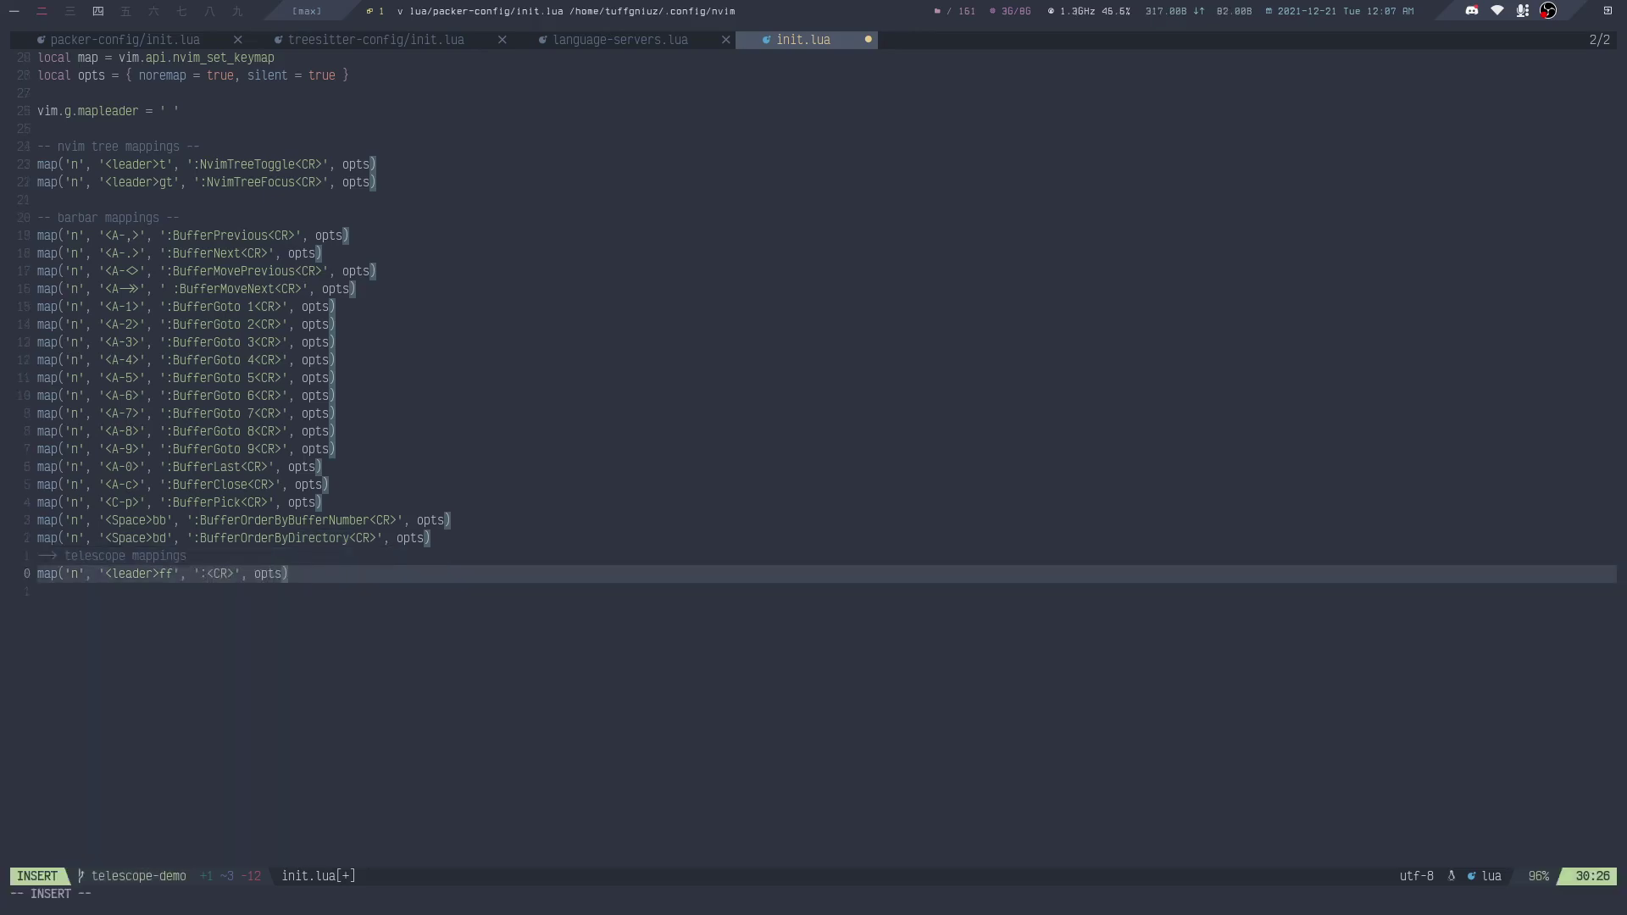
pyautogui.write('Telescope')
pyautogui.write(' find_files')
pyautogui.press('Escape')
pyautogui.write(':w')
pyautogui.press('Return')
pyautogui.press('y')
pyautogui.press('y')
# Duplicate it as a <leader>fg live_grep mapping and save the mappings file
pyautogui.press('p')
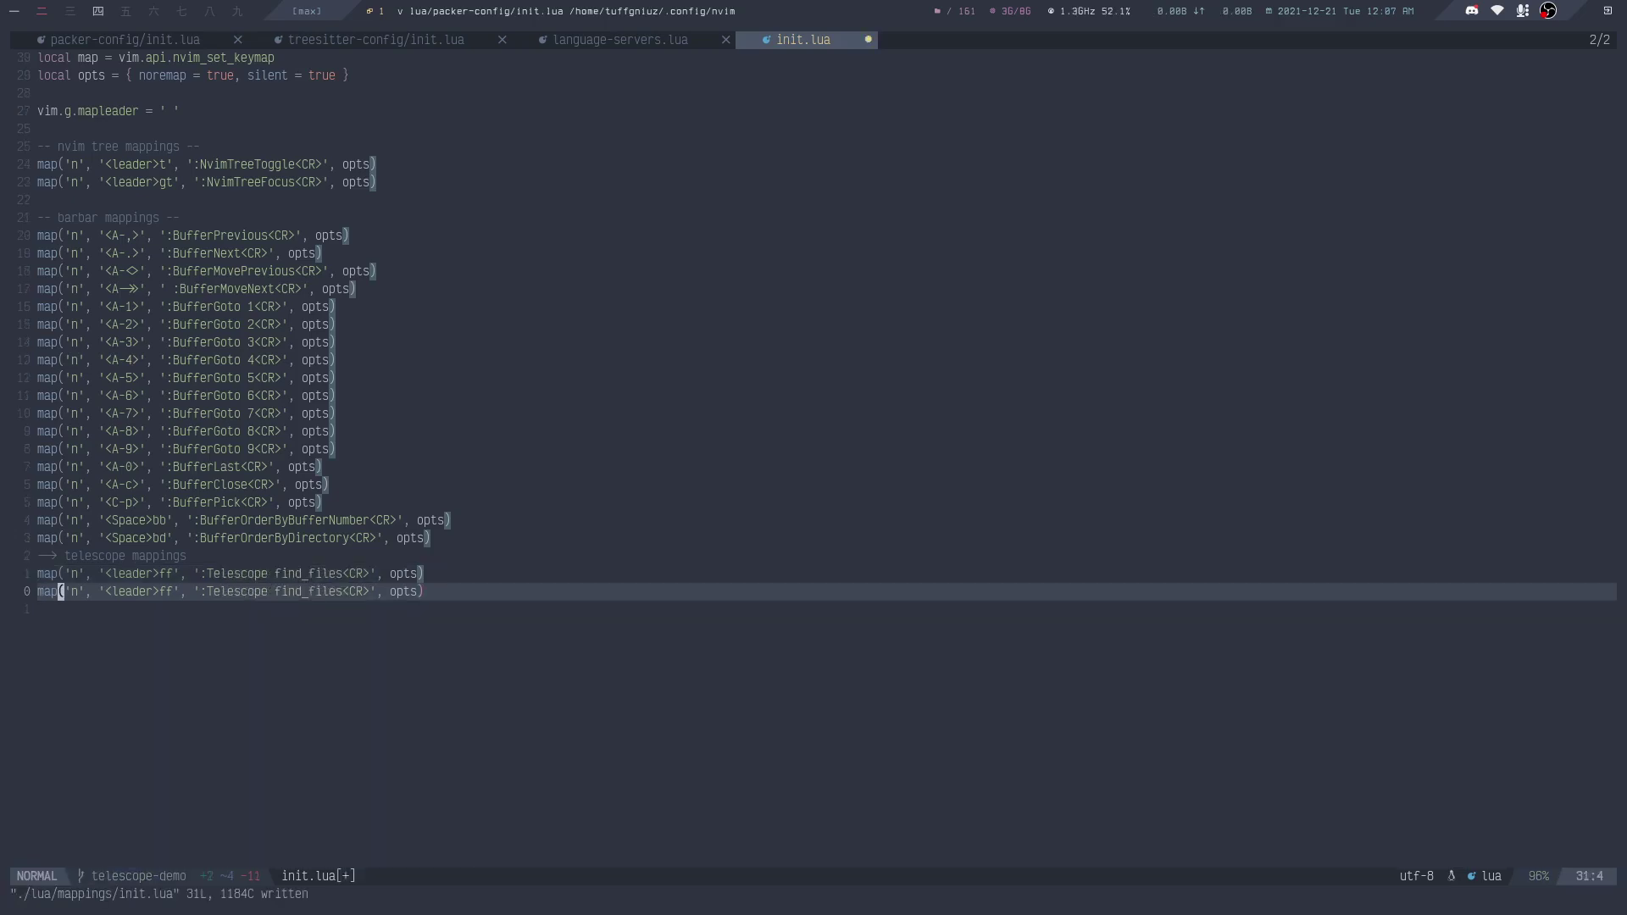
pyautogui.press('w')
pyautogui.press('w')
pyautogui.press('w')
pyautogui.press('w')
pyautogui.press('w')
pyautogui.press('w')
pyautogui.write('lsg')
pyautogui.press('Escape')
pyautogui.press('w')
pyautogui.press('w')
pyautogui.write('wcblive_grep')
pyautogui.press('Escape')
pyautogui.press('a')
pyautogui.press('Escape')
pyautogui.write(':w')
pyautogui.press('Return')
pyautogui.write(':lua')
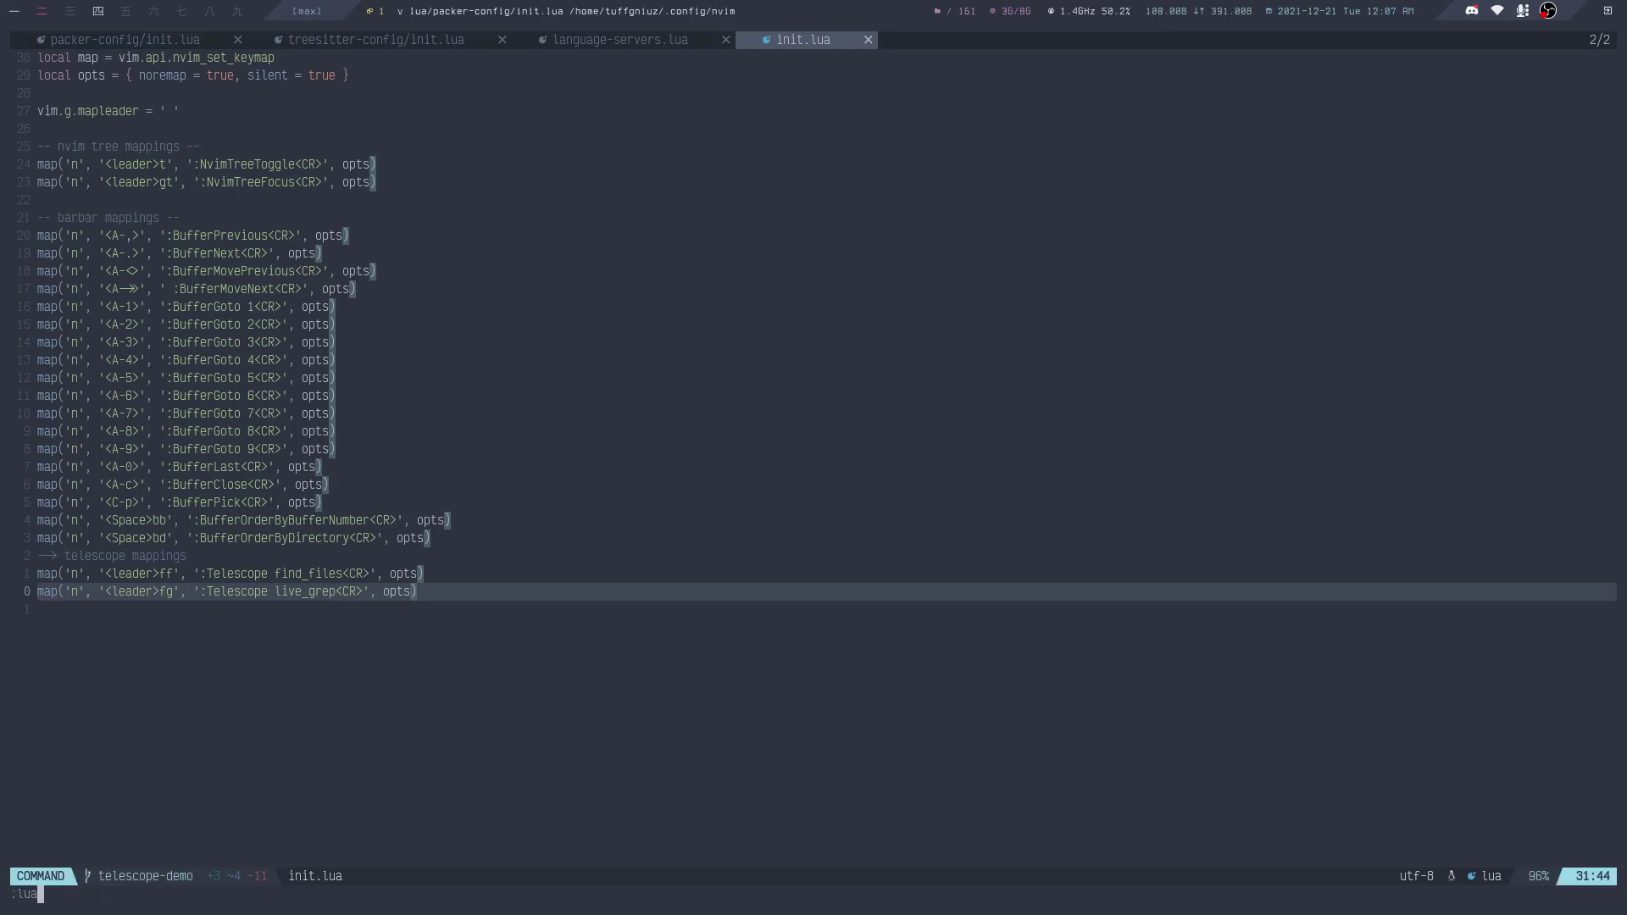
pyautogui.write('file %')
# Reload with :luafile % and test the <leader>ff and <leader>fg pickers, closing each
pyautogui.press('Return')
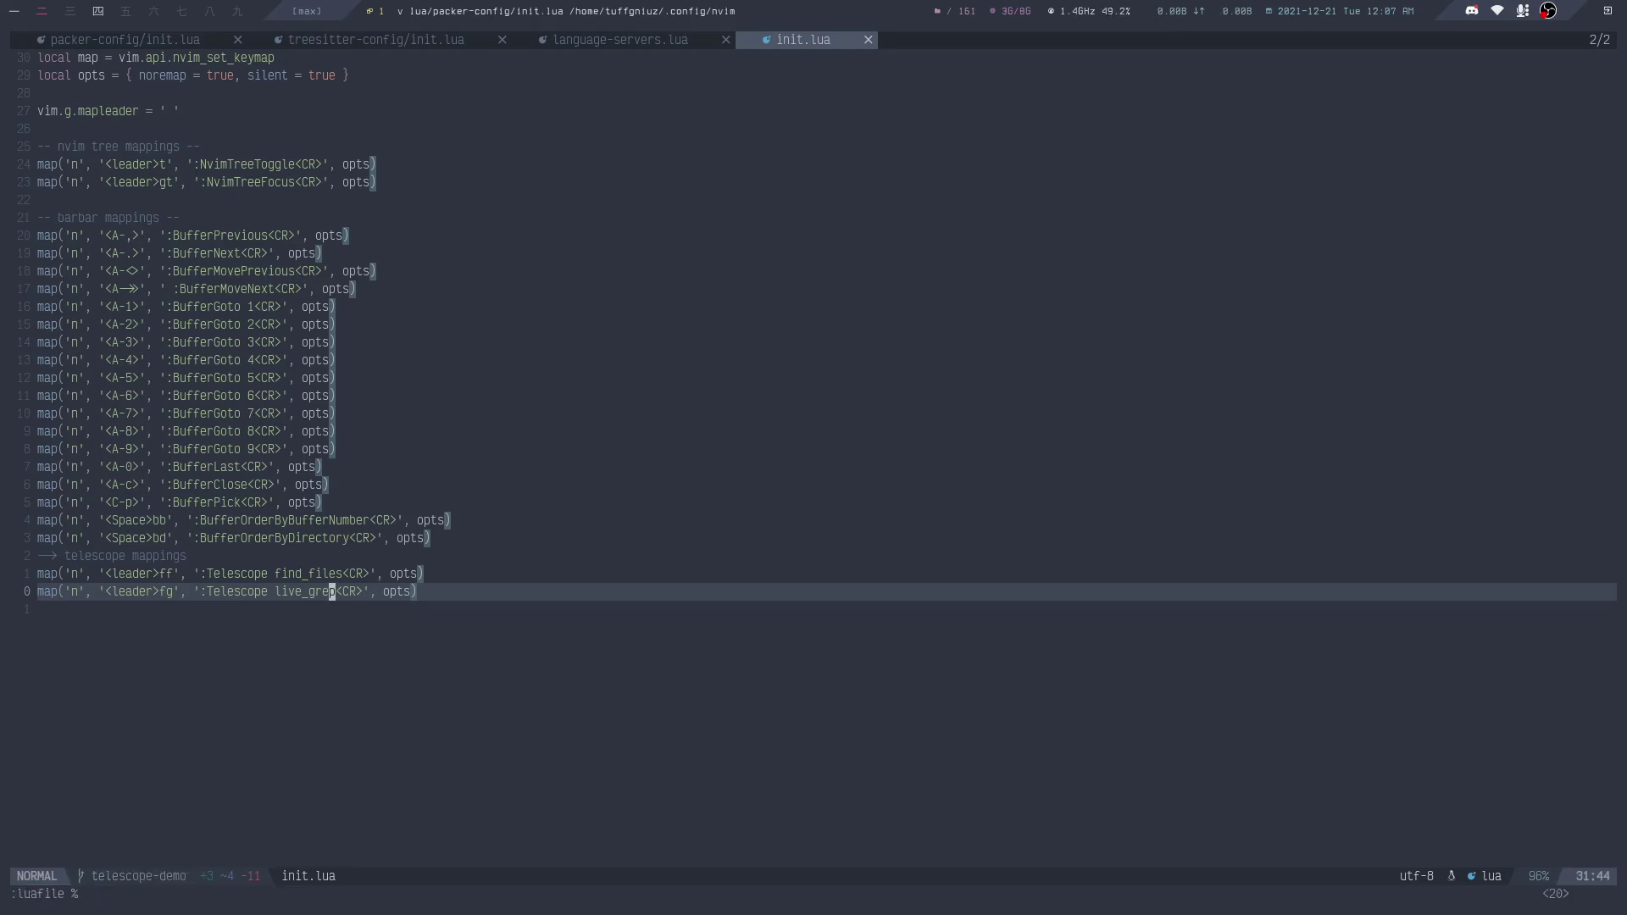
pyautogui.press('f')
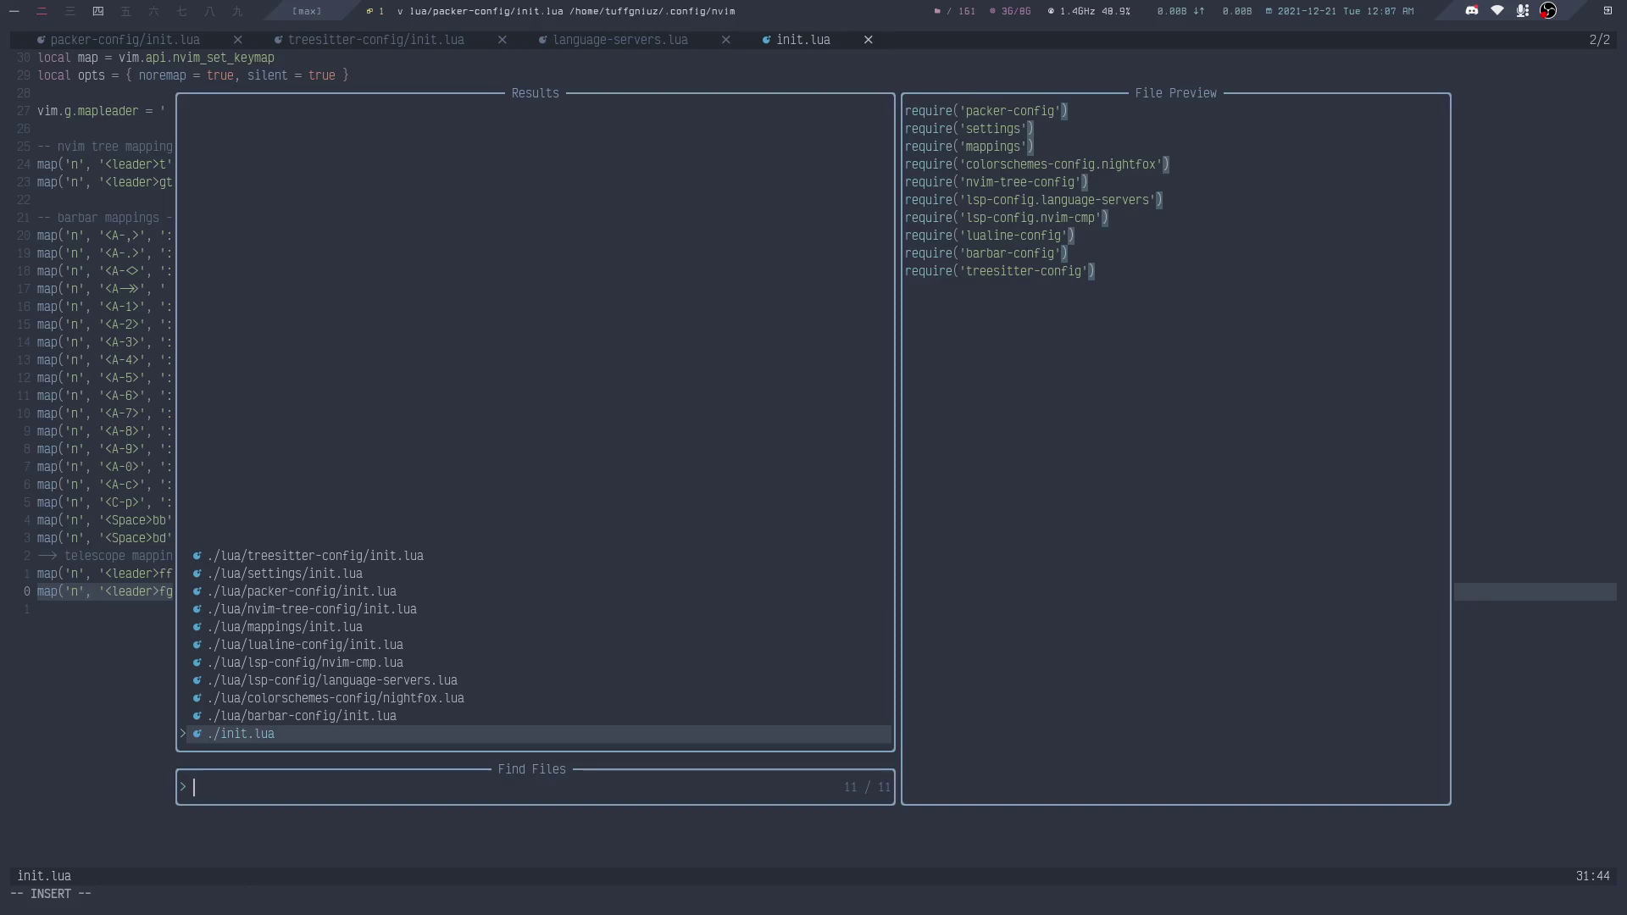
pyautogui.press('Escape')
pyautogui.press('Escape')
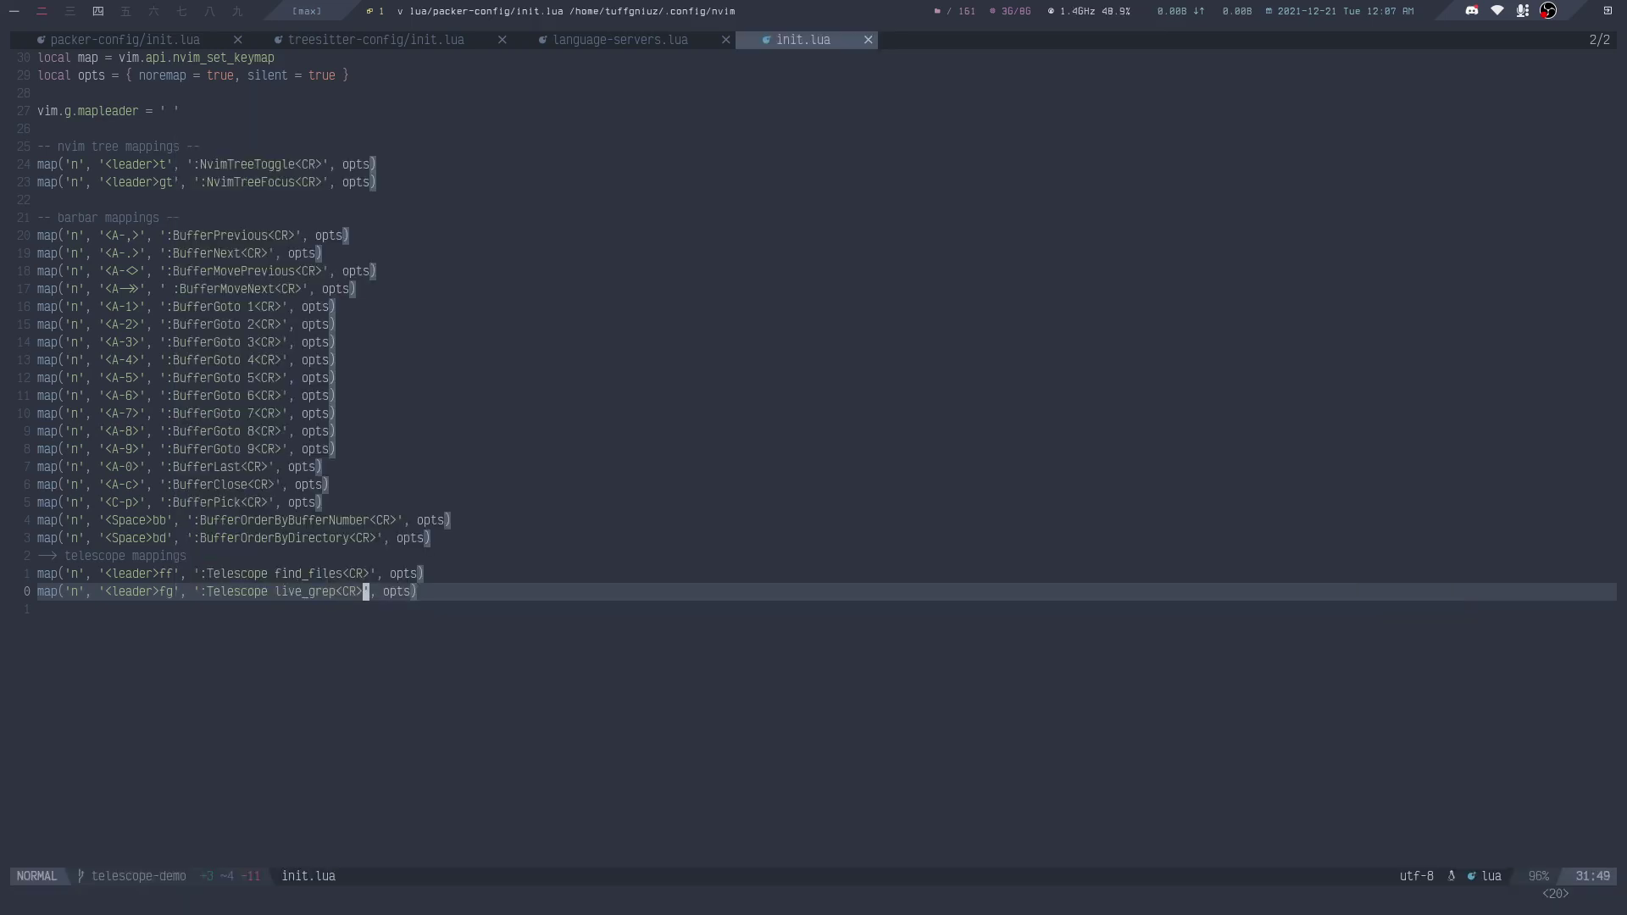
pyautogui.press('space')
pyautogui.press('f')
pyautogui.press('g')
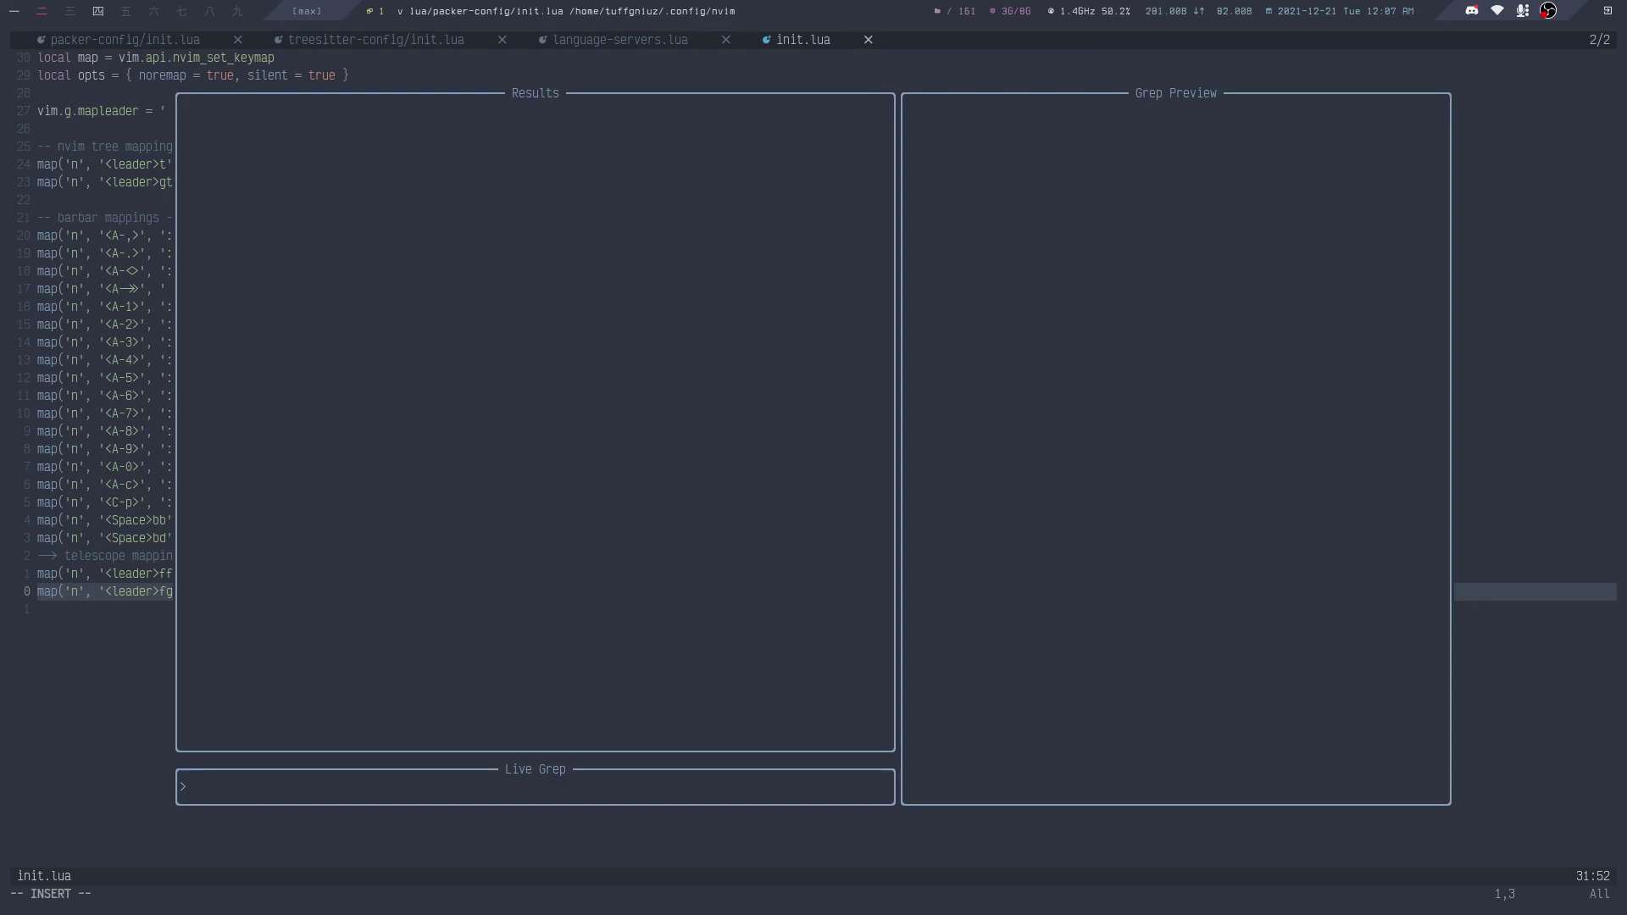
pyautogui.press('Escape')
pyautogui.press('Escape')
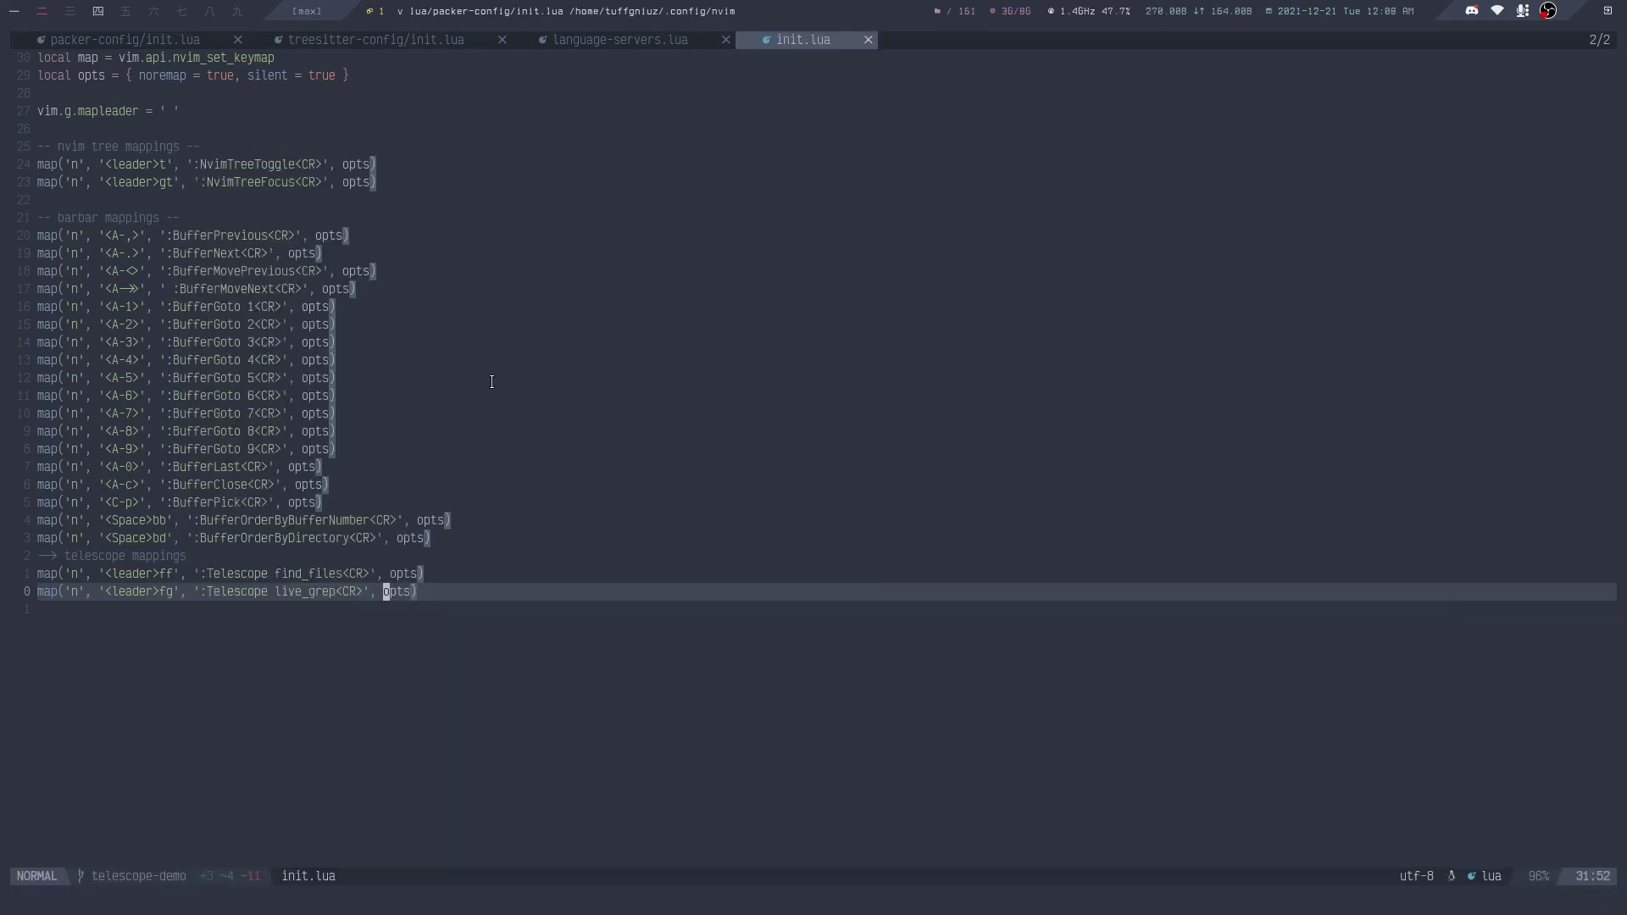
# Select 'colorscheme' from builtin.colorscheme in the telescope README's Vim Pickers table
pyautogui.press('super+2')
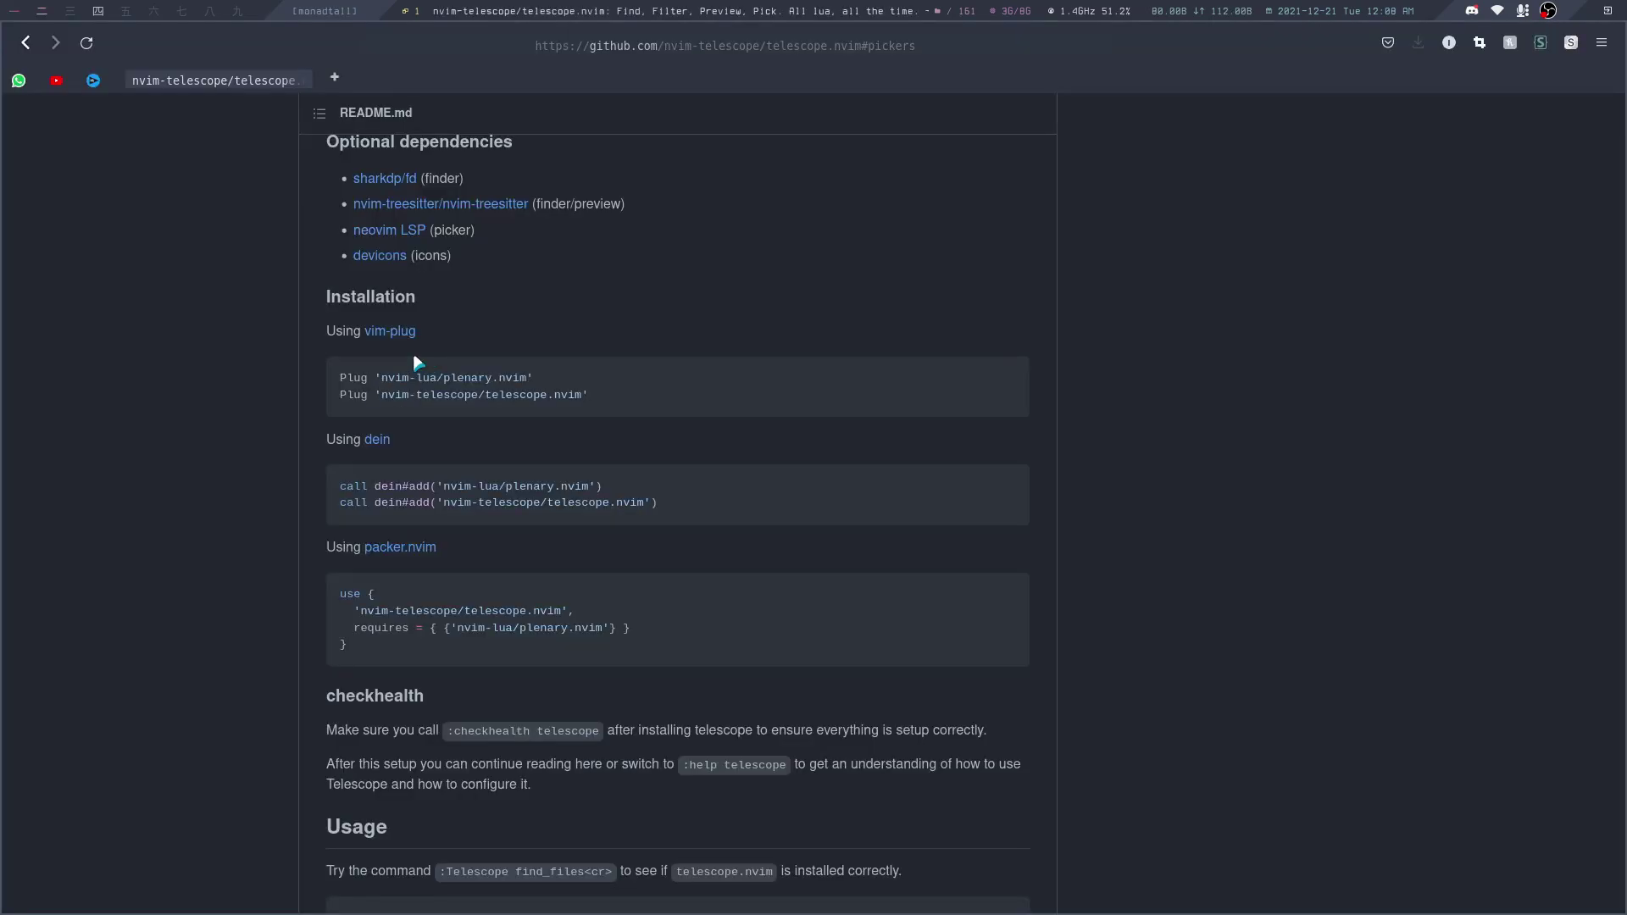
pyautogui.scroll(3, 414, 363)
pyautogui.scroll(1, 407, 359)
pyautogui.scroll(3, 394, 354)
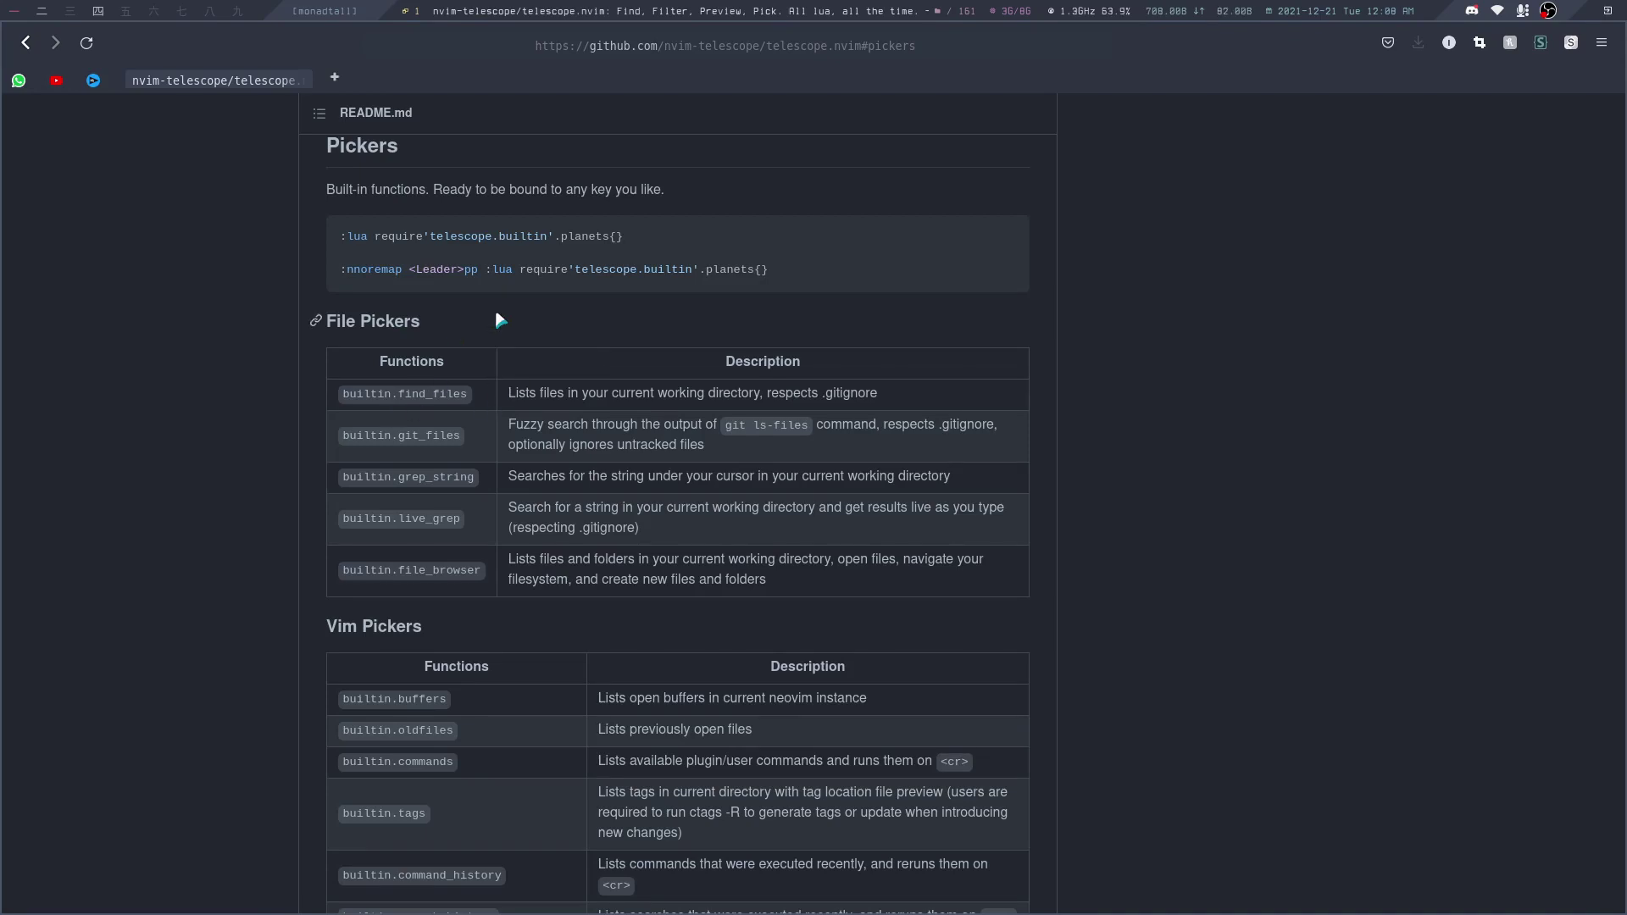
pyautogui.scroll(-5, 470, 391)
pyautogui.scroll(1, 399, 290)
pyautogui.scroll(3, 399, 300)
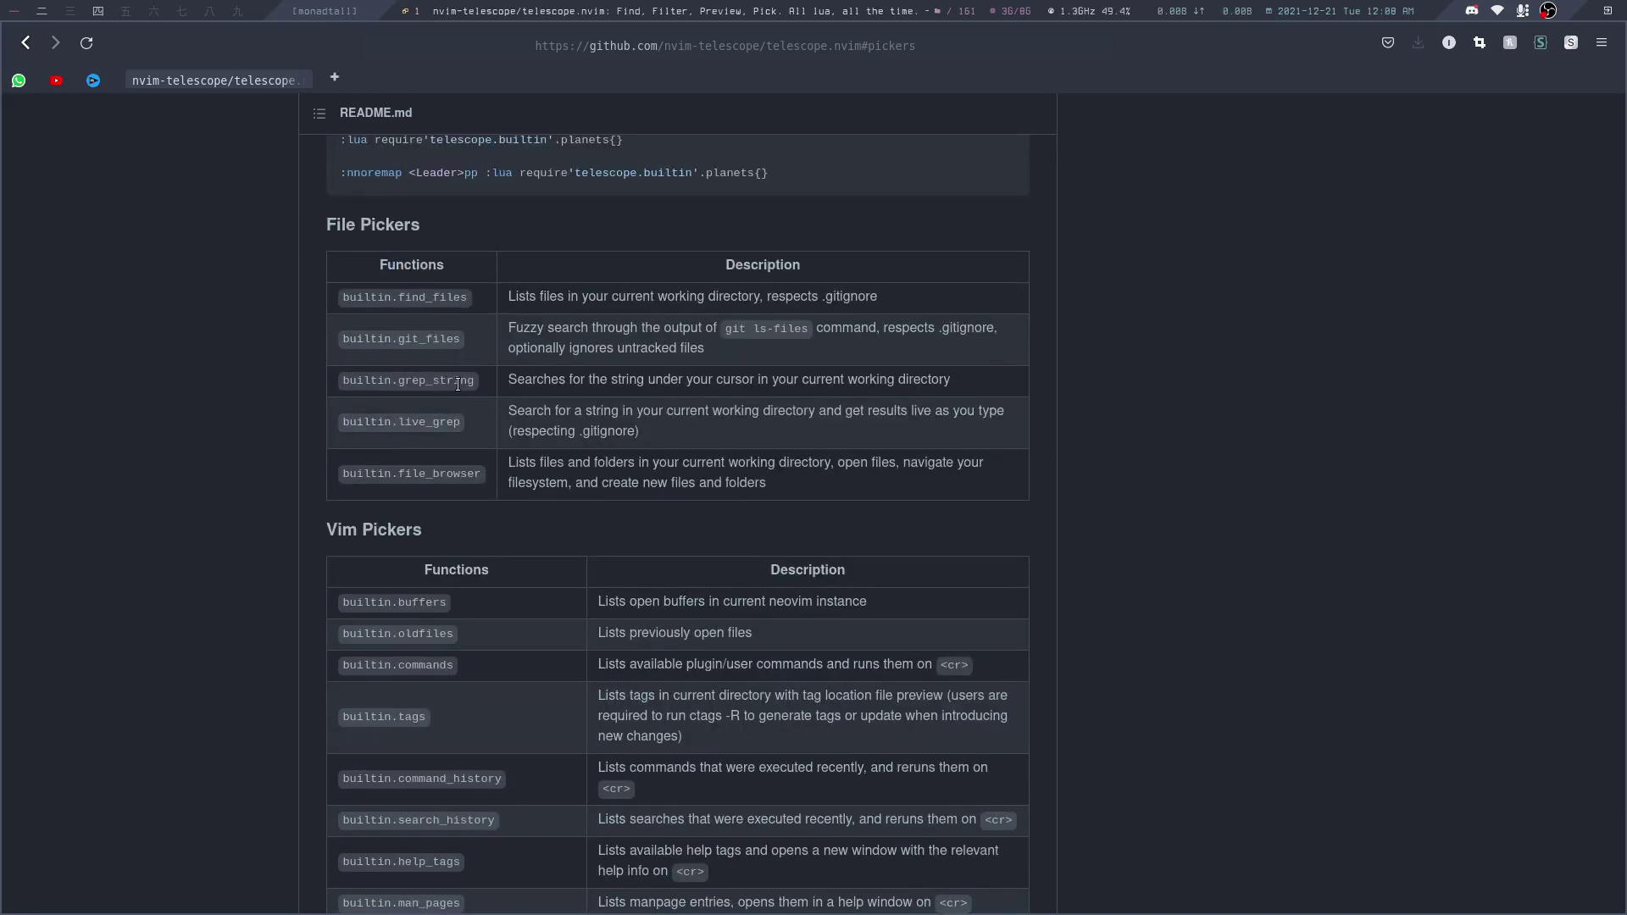
pyautogui.scroll(-4, 443, 390)
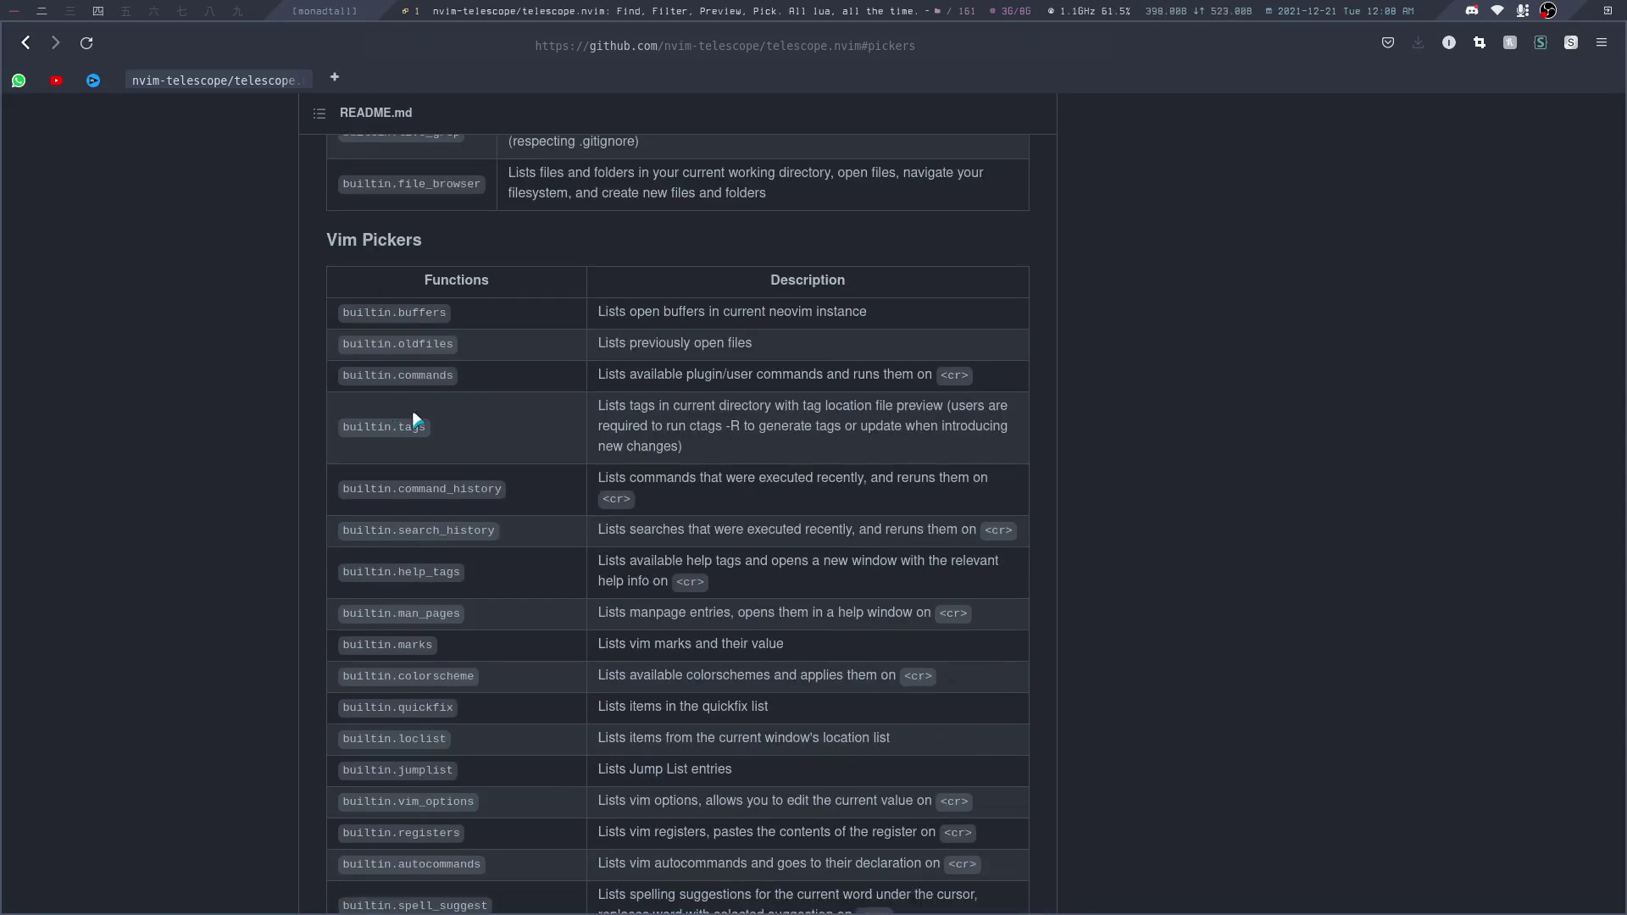
pyautogui.scroll(-3, 416, 421)
pyautogui.scroll(-3, 403, 463)
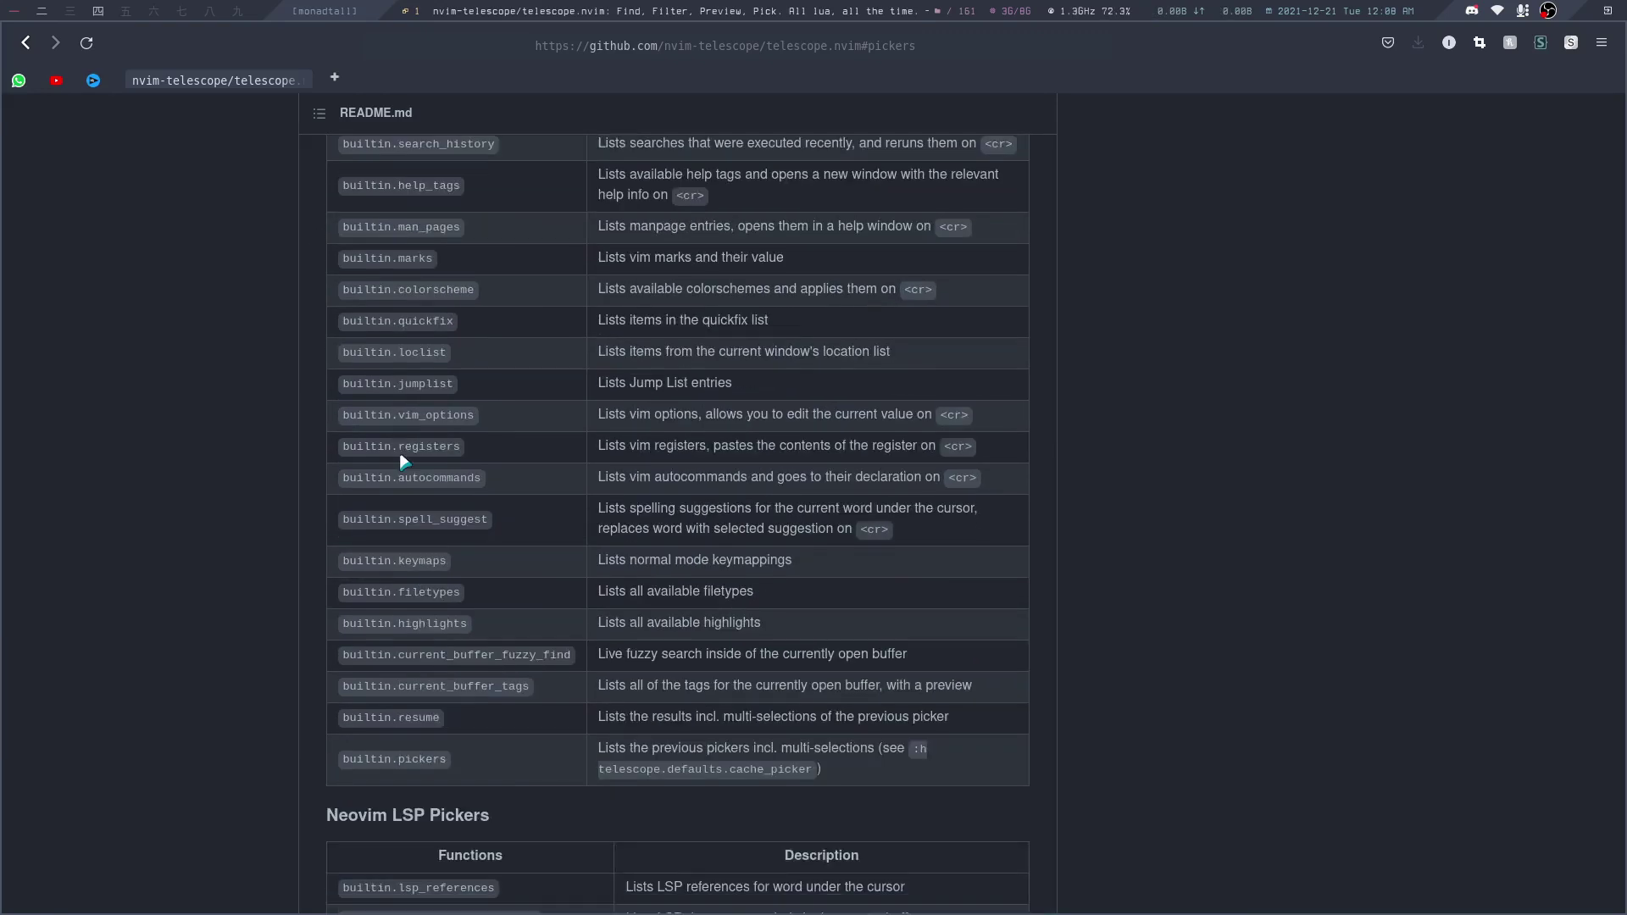
pyautogui.moveTo(395, 290)
pyautogui.mouseDown()
pyautogui.moveTo(520, 272)
pyautogui.moveTo(522, 302)
pyautogui.mouseUp()
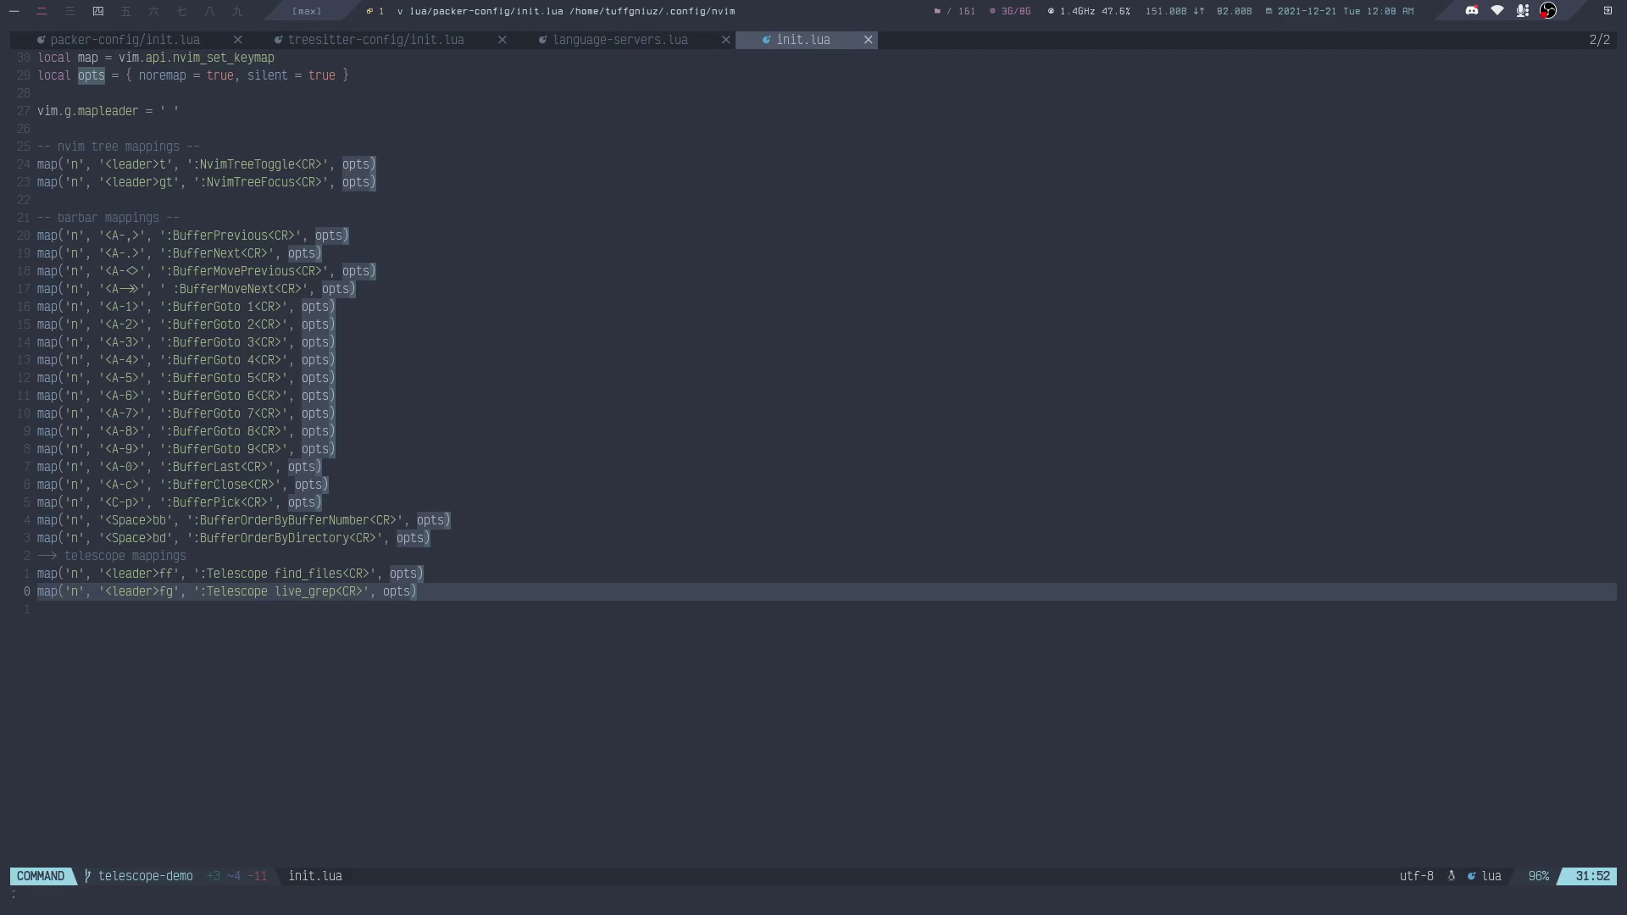
pyautogui.write('Telescope colorscheme')
# Run :Telescope colorscheme and browse up the list past murphy toward zellner
pyautogui.press('Return')
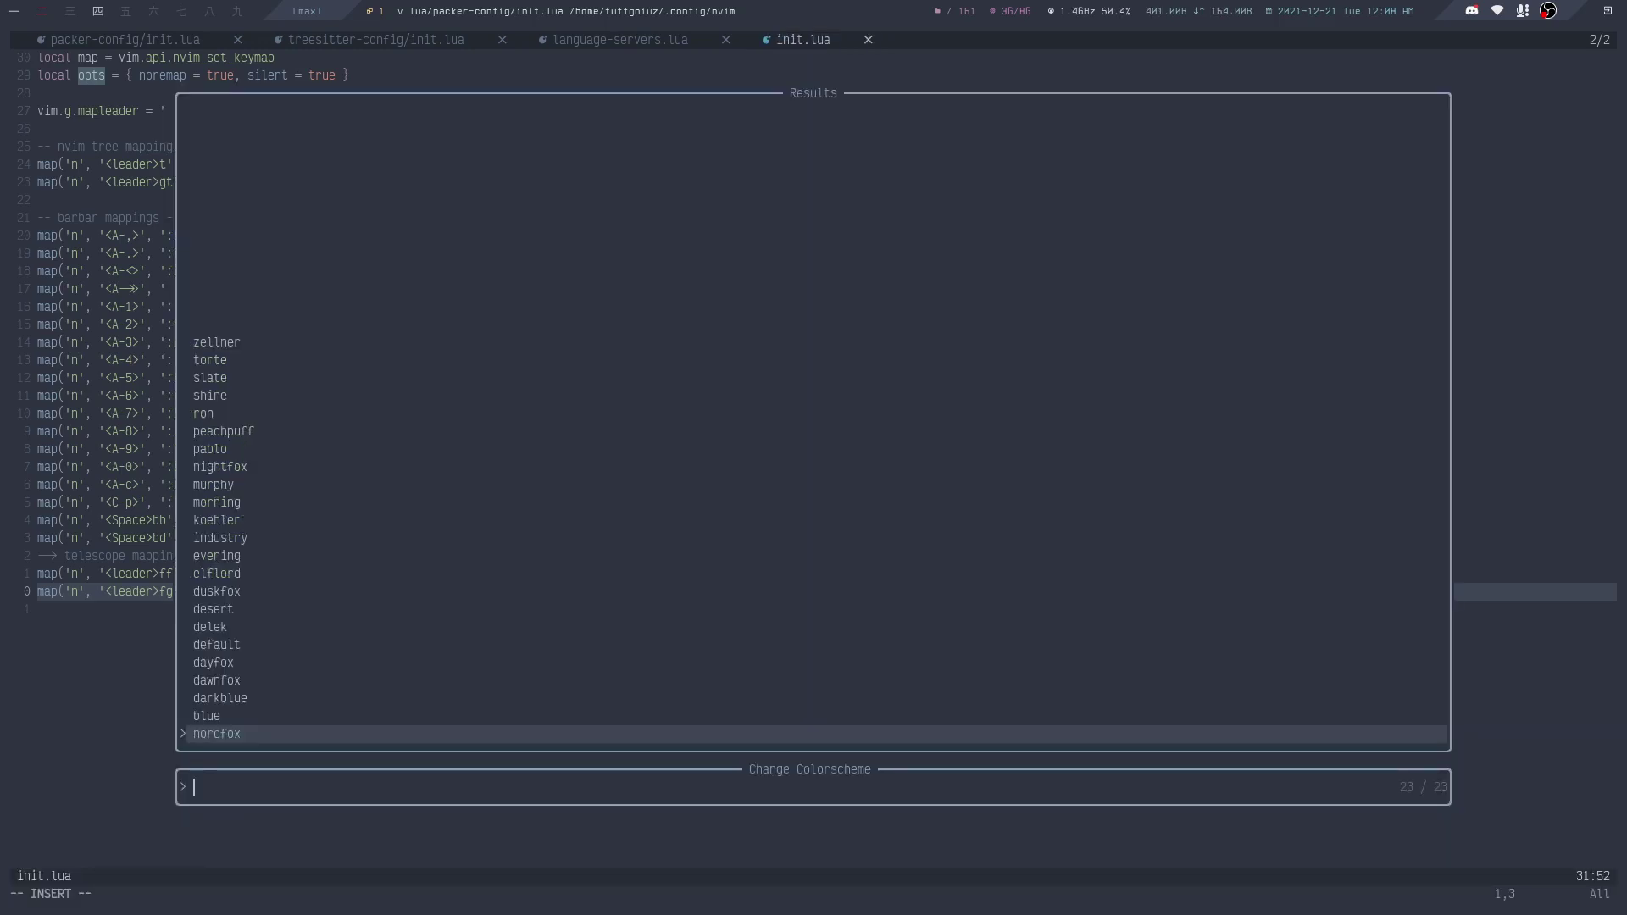
pyautogui.press('Up')
pyautogui.press('Up')
pyautogui.press('Up')
pyautogui.press('Up')
pyautogui.press('Up')
pyautogui.press('Up')
pyautogui.press('Up')
pyautogui.press('Up')
pyautogui.press('Up')
pyautogui.press('Up')
pyautogui.press('Up')
pyautogui.press('Up')
pyautogui.press('Up')
pyautogui.press('Up')
pyautogui.press('Escape')
pyautogui.press('super+2')
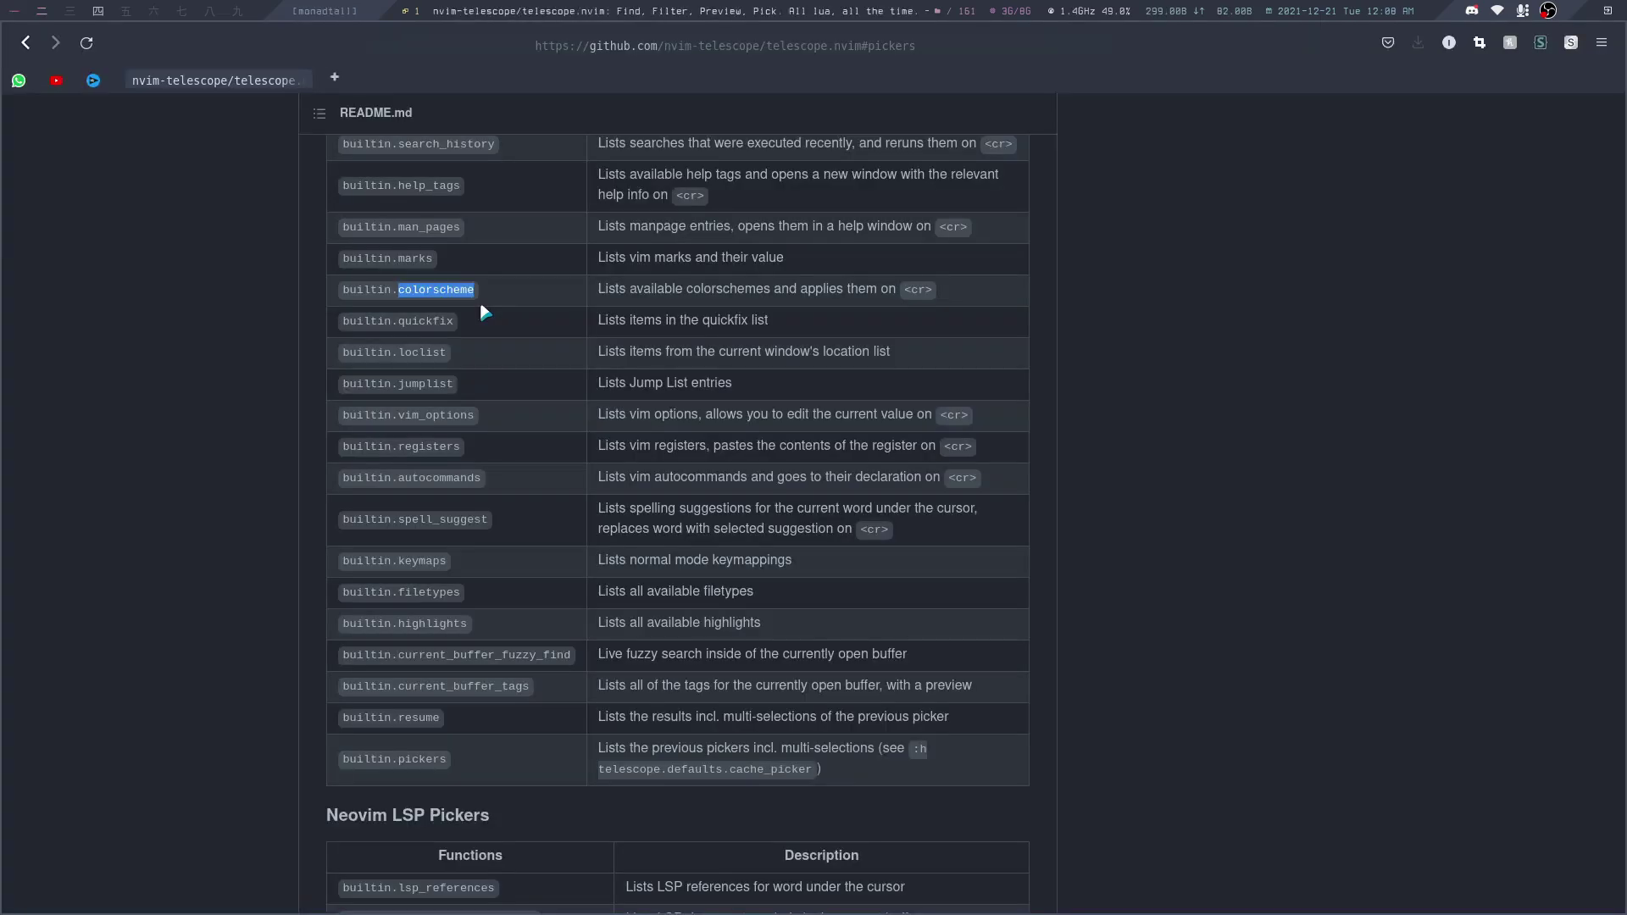
# Select 'registers' in the README, then scroll down to the Git Pickers table listing builtin.git_commits
pyautogui.doubleClick(411, 445)
pyautogui.scroll(-2, 546, 527)
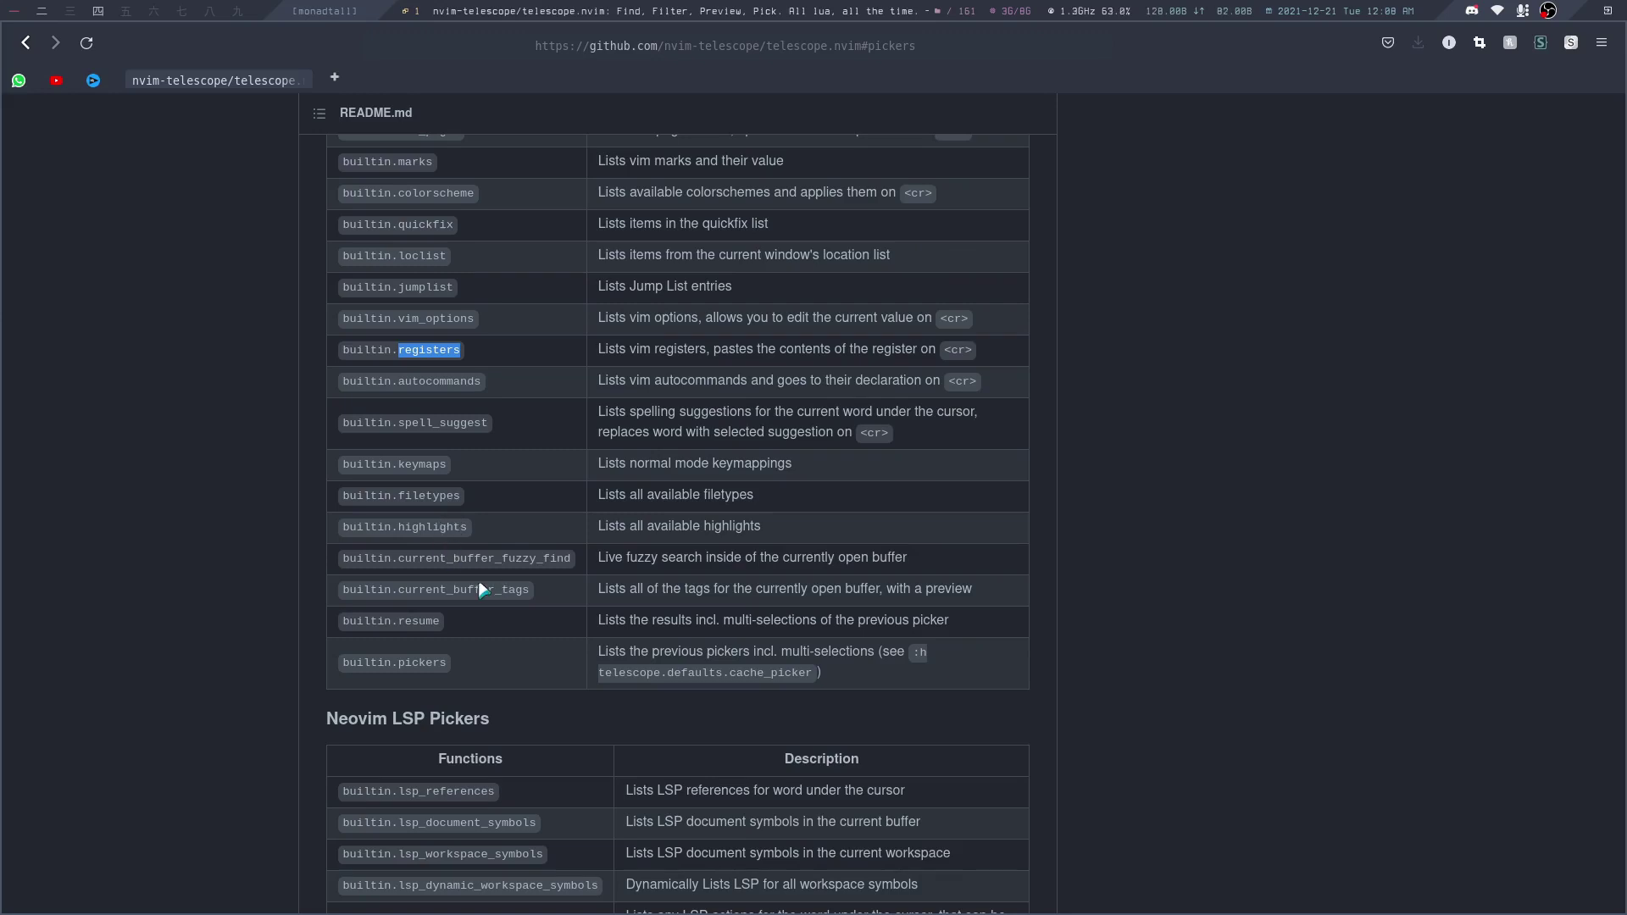
pyautogui.scroll(-4, 504, 556)
pyautogui.scroll(-3, 440, 569)
pyautogui.scroll(-1, 440, 569)
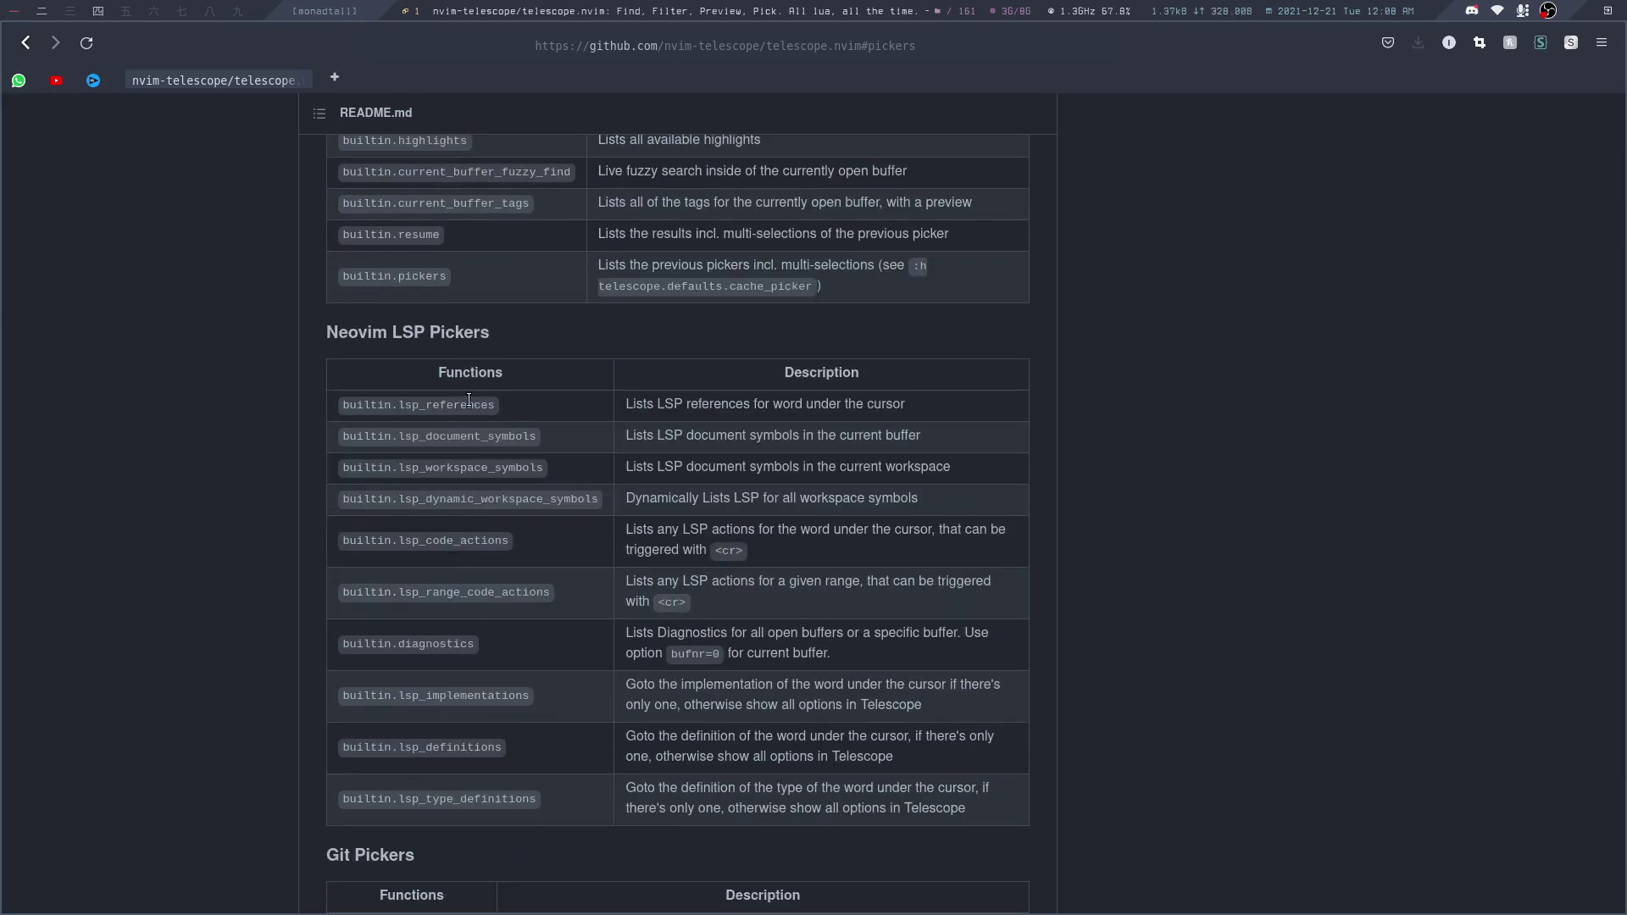
pyautogui.scroll(-1, 472, 437)
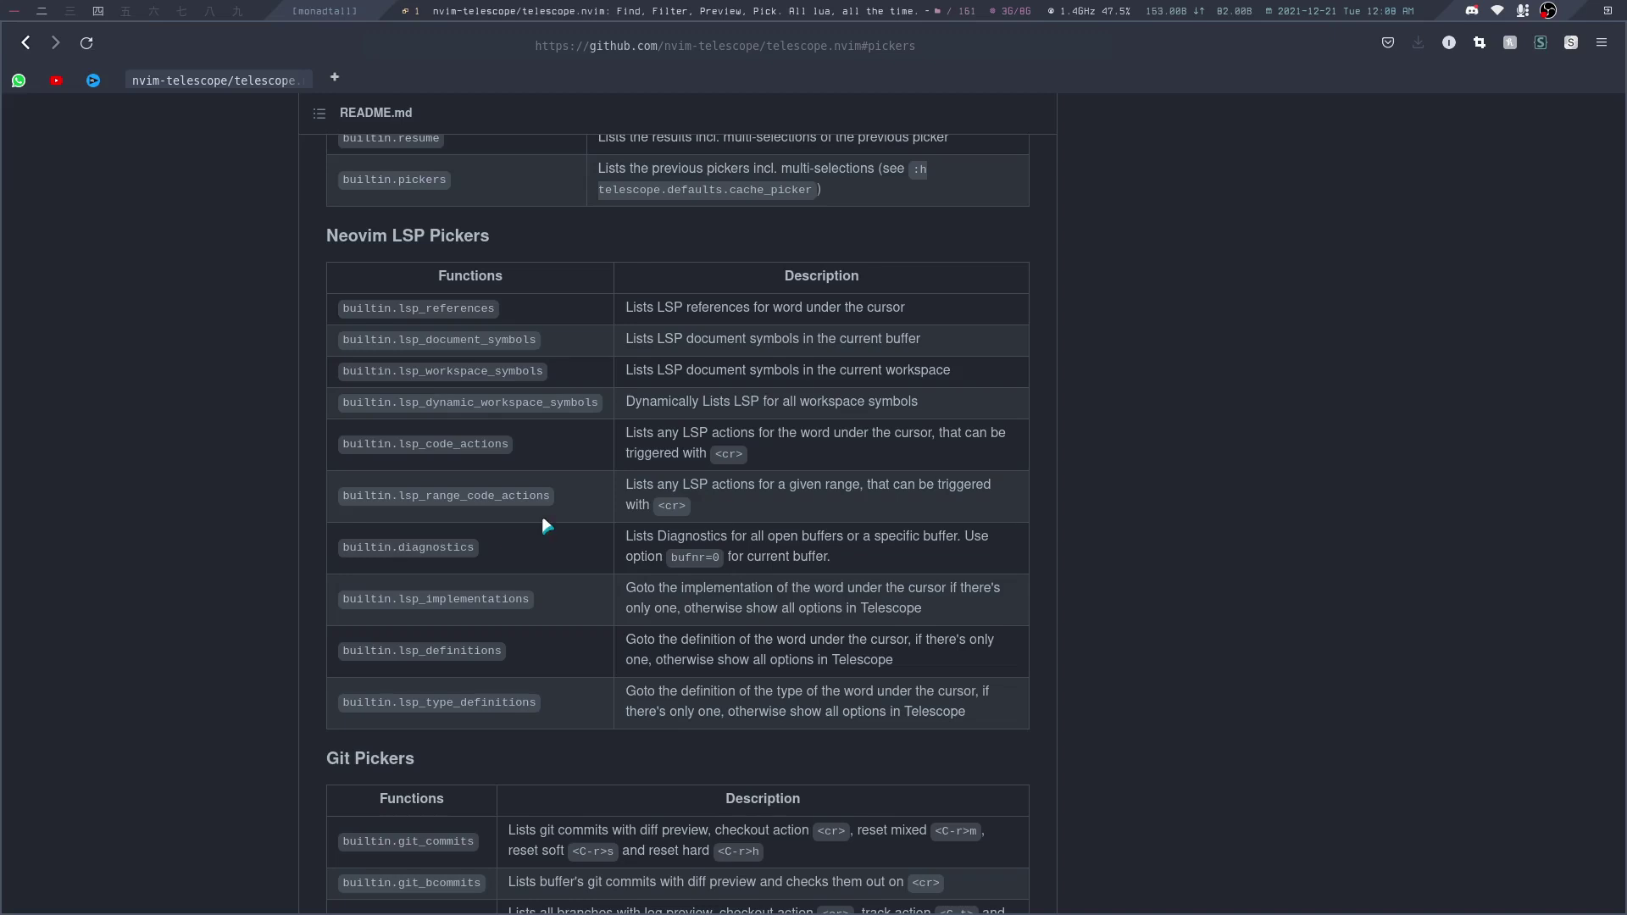
pyautogui.scroll(-1, 490, 527)
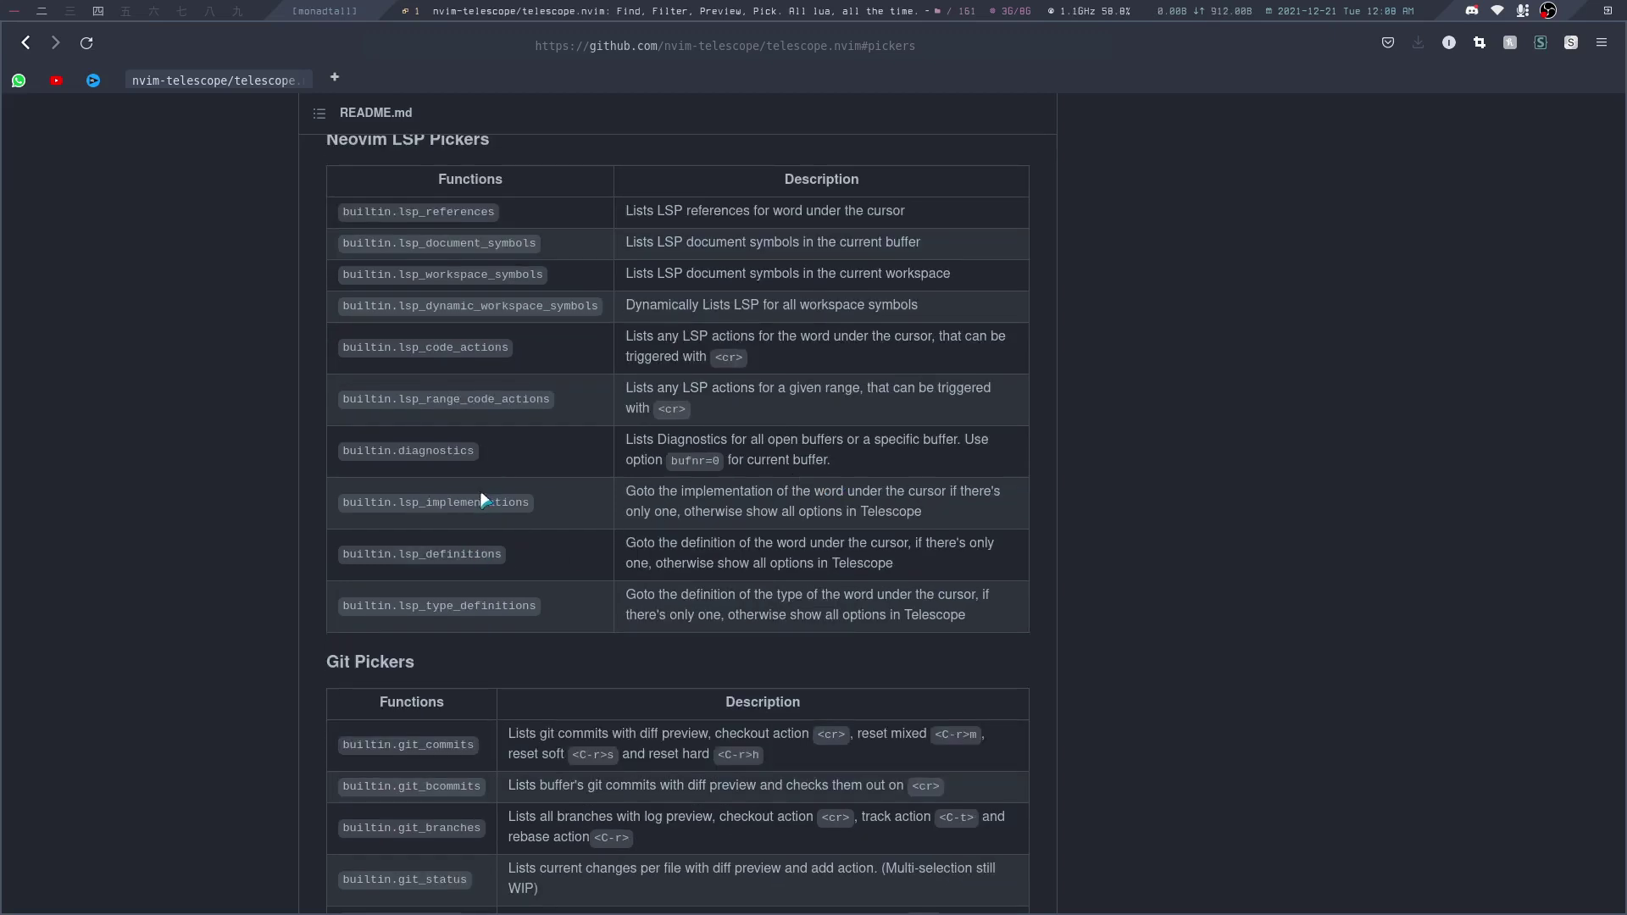
pyautogui.scroll(-1, 490, 526)
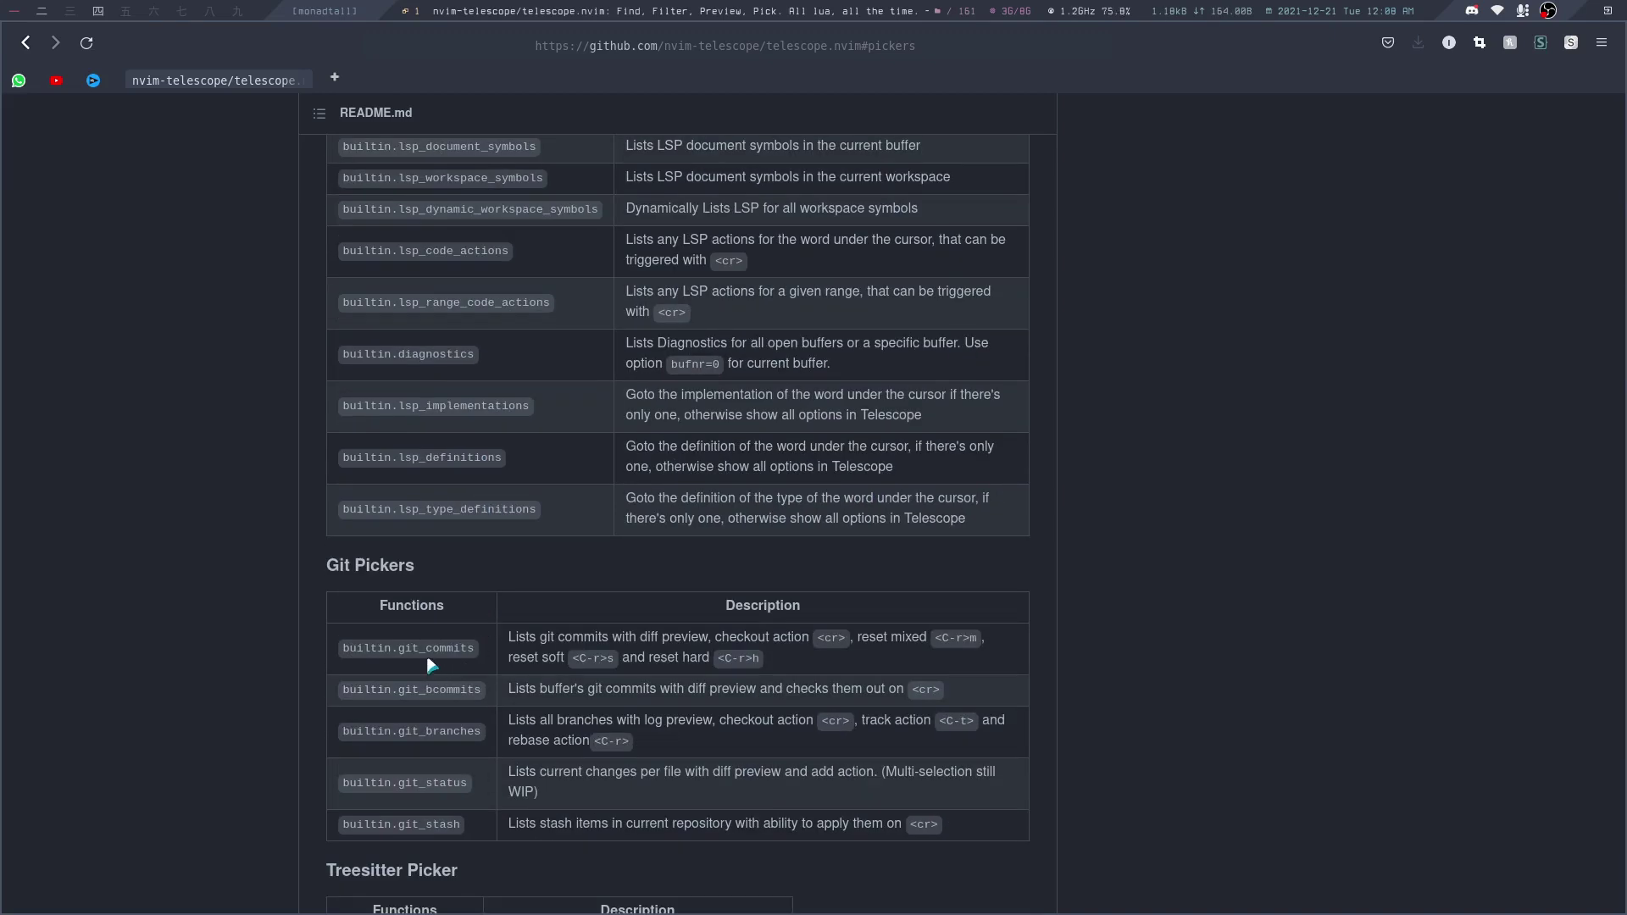
# Close the colorscheme picker in Neovim and run :Telescope git_commits
pyautogui.hotkey('alt', 'Tab')
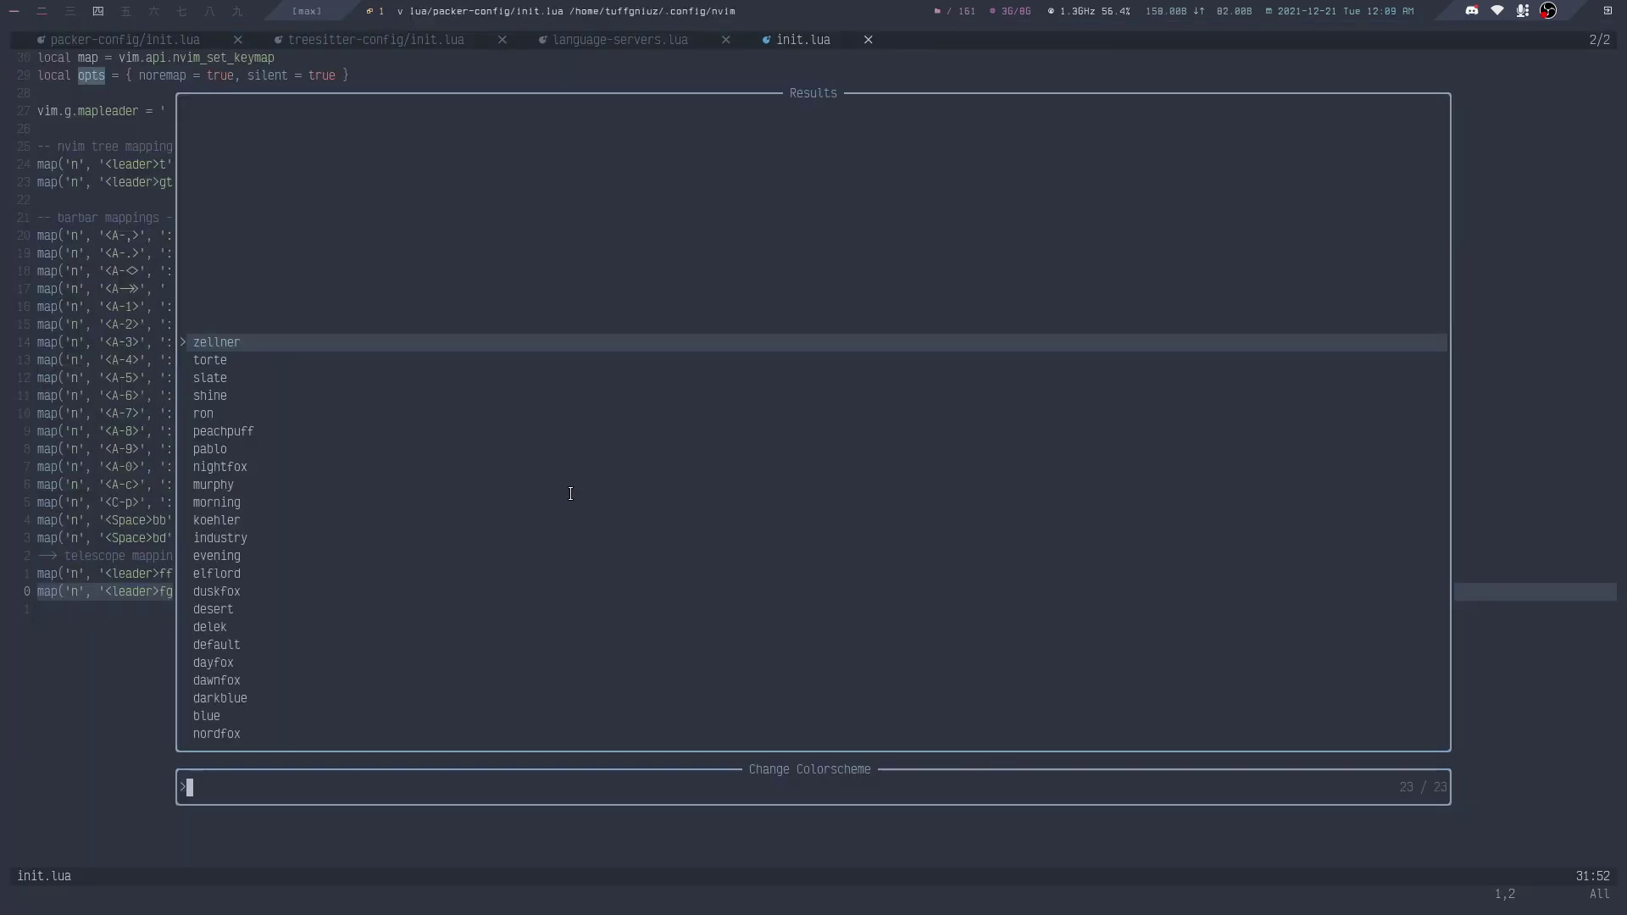
pyautogui.press('Escape')
pyautogui.hotkey('shift', ';')
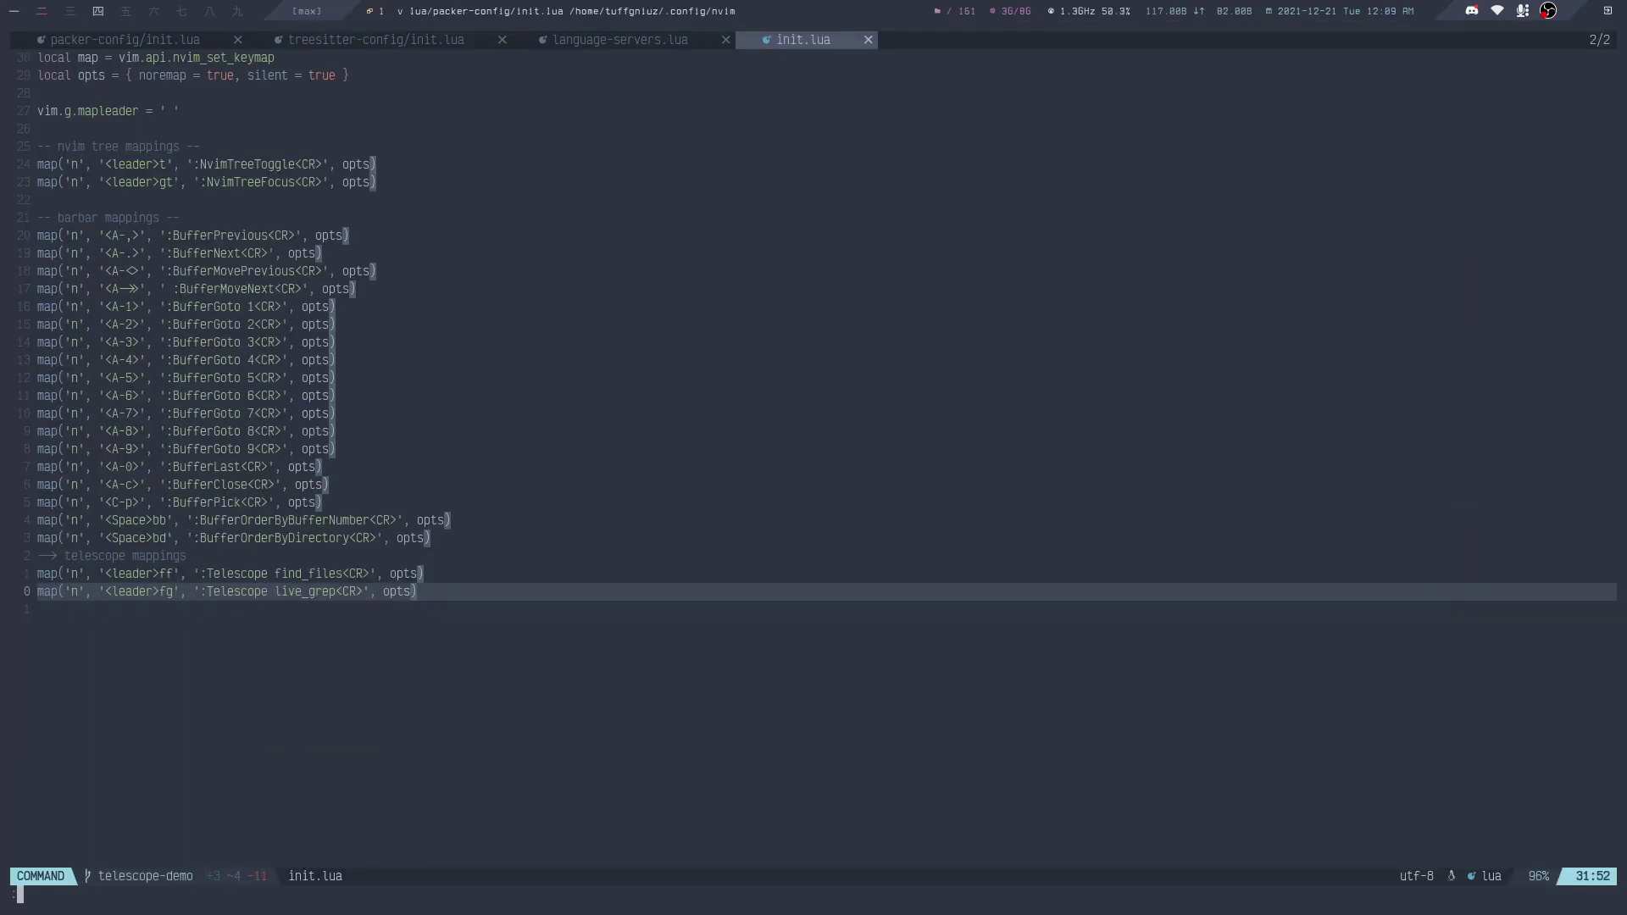
pyautogui.write('Telescope giot')
pyautogui.press('BackSpace')
pyautogui.press('BackSpace')
pyautogui.write('t_c')
pyautogui.write('ommits')
pyautogui.press('Return')
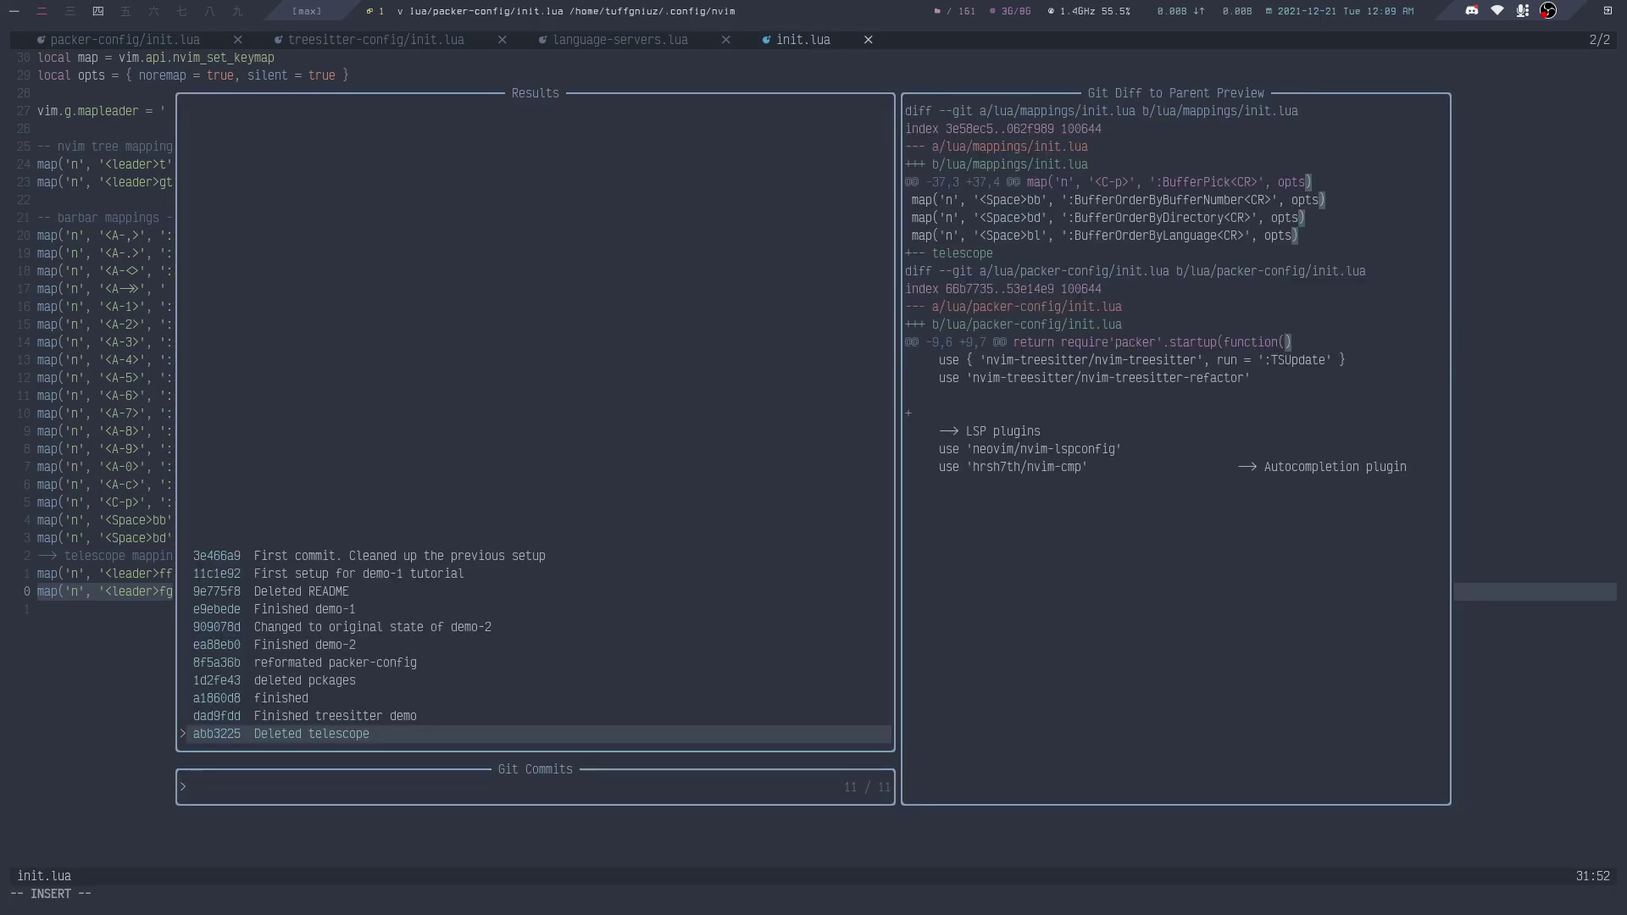
# Browse up through the commits' diff previews to 'Deleted README', then close the picker
pyautogui.press('Up')
pyautogui.press('Up')
pyautogui.press('Up')
pyautogui.press('Up')
pyautogui.press('Up')
pyautogui.press('Up')
pyautogui.press('Up')
pyautogui.press('Up')
pyautogui.press('Up')
pyautogui.press('Up')
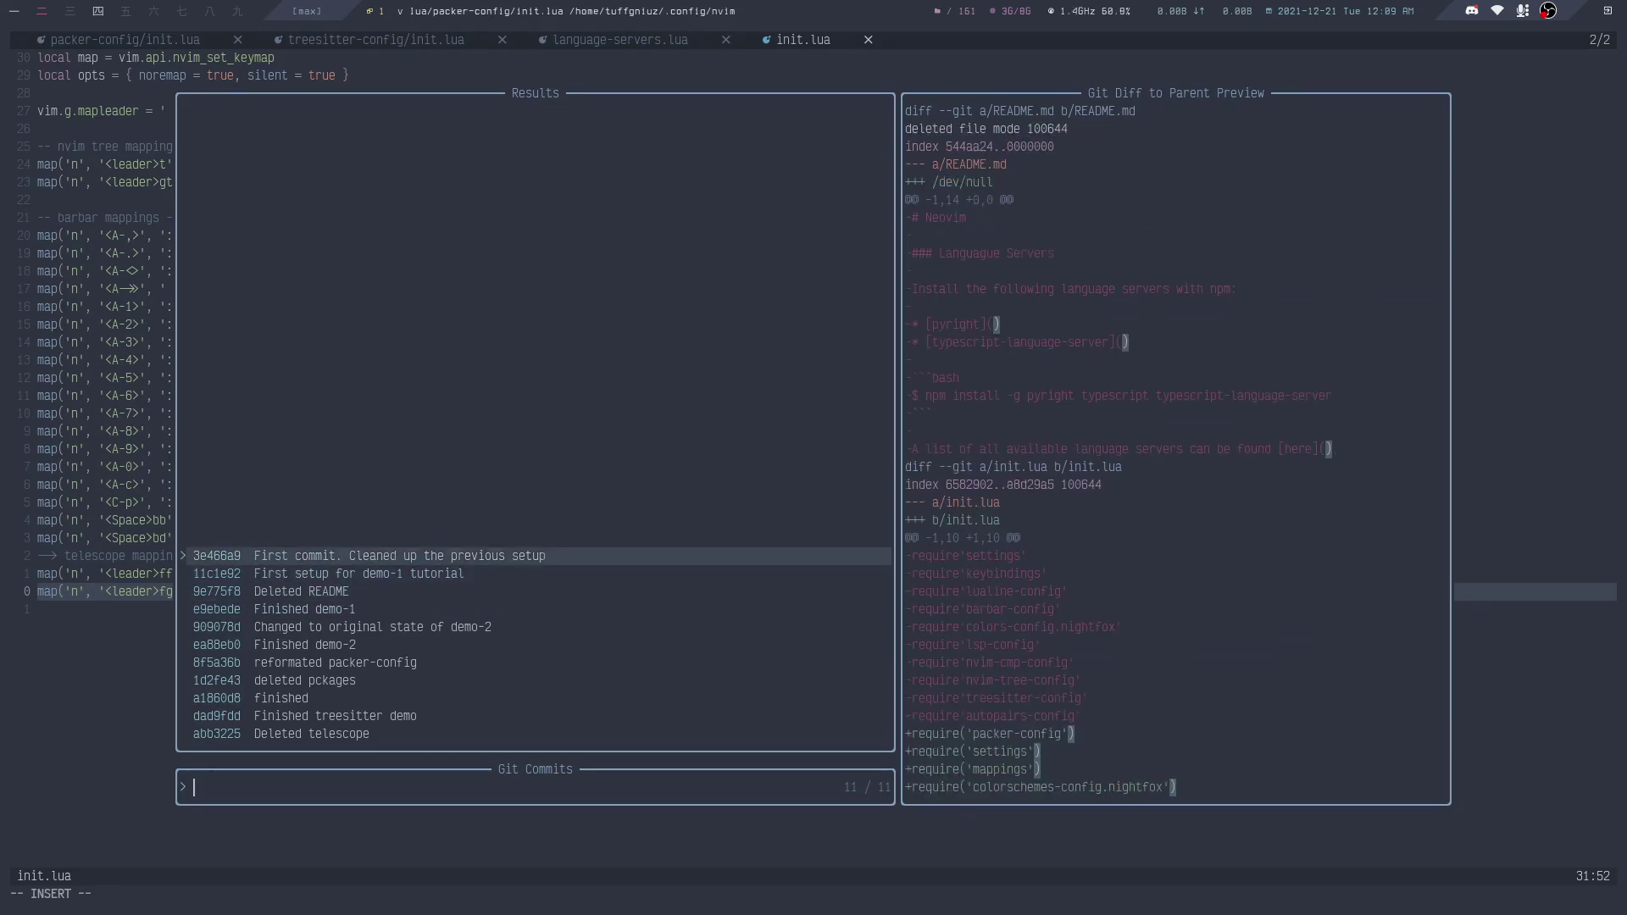
pyautogui.press('Escape')
pyautogui.press('Escape')
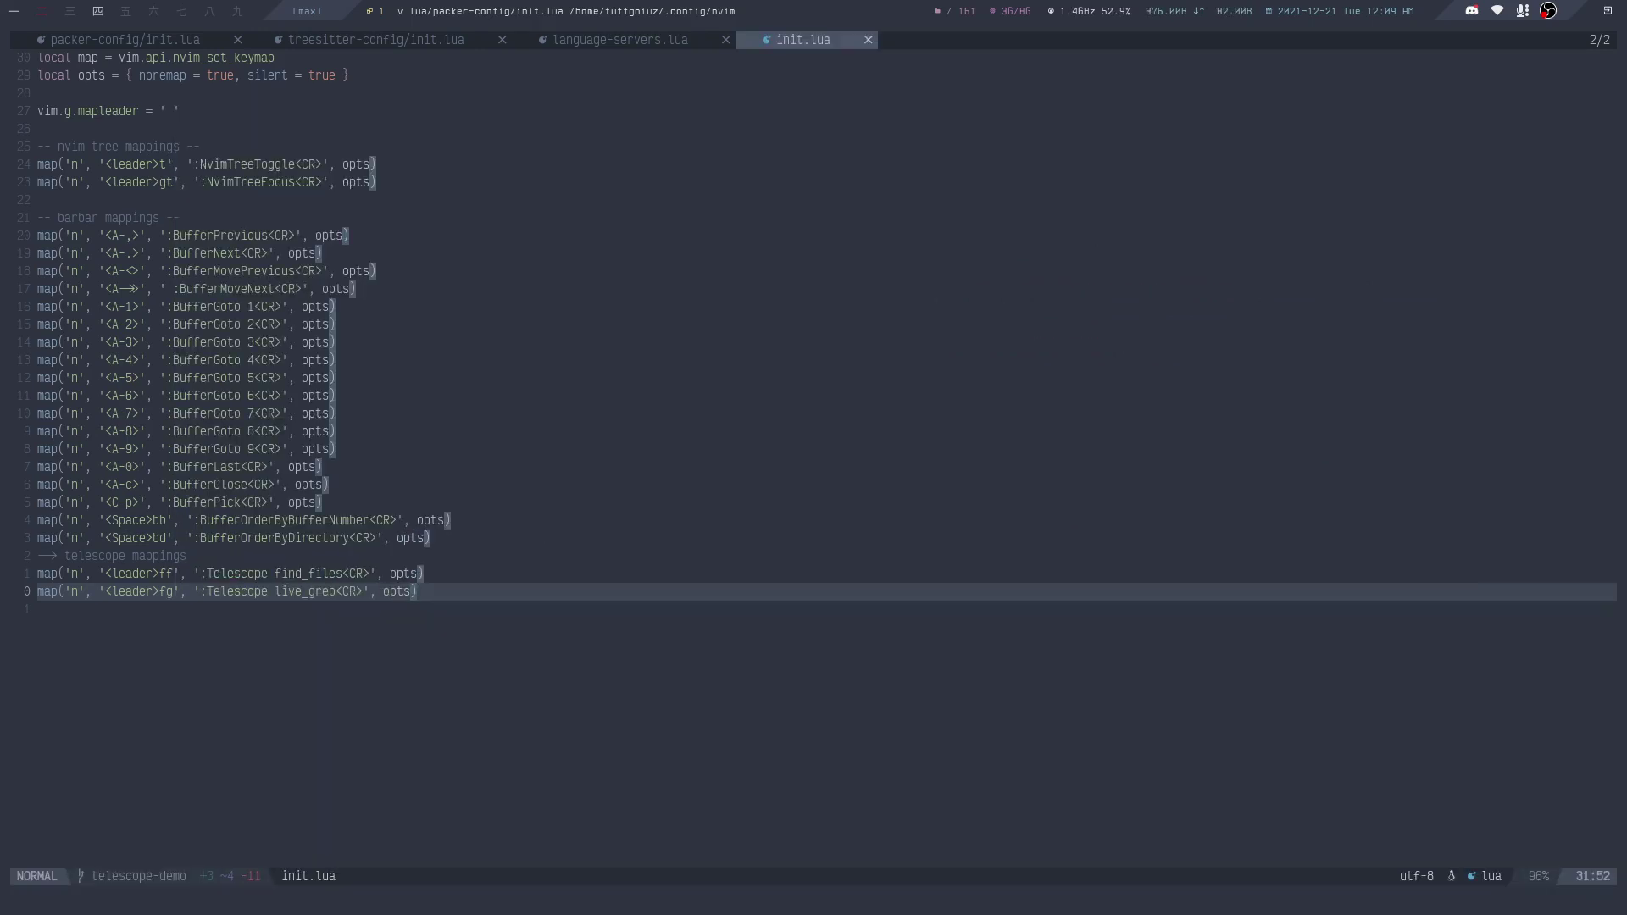
# Return to Firefox and scroll the README up to the telescope.nvim heading and demo animation
pyautogui.press('super+2')
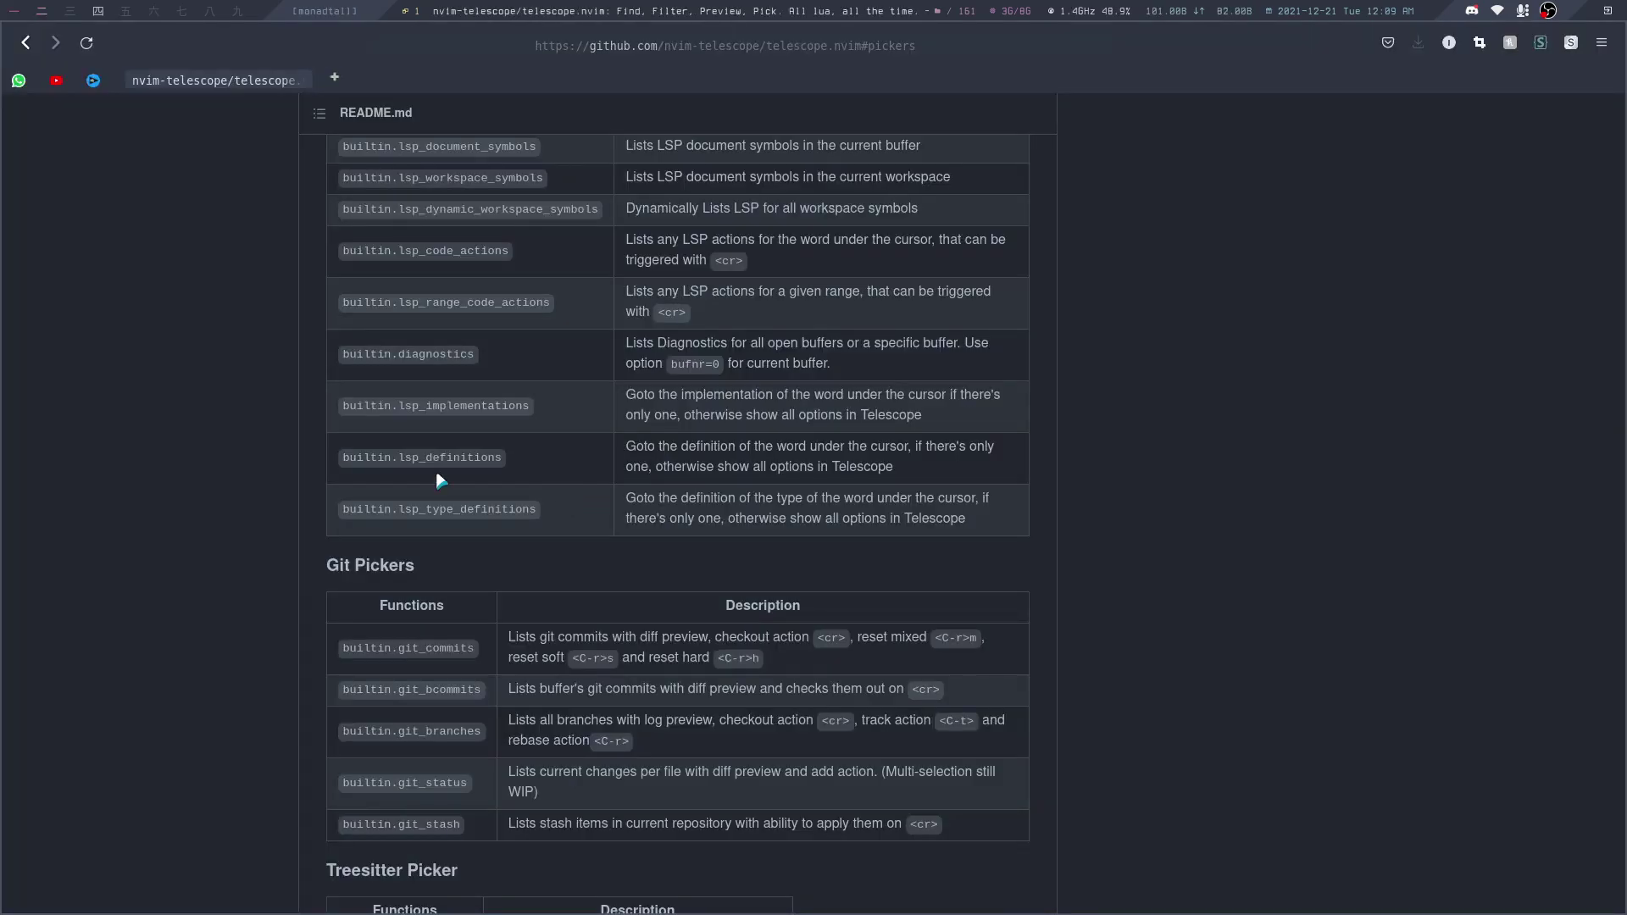
pyautogui.scroll(3, 470, 481)
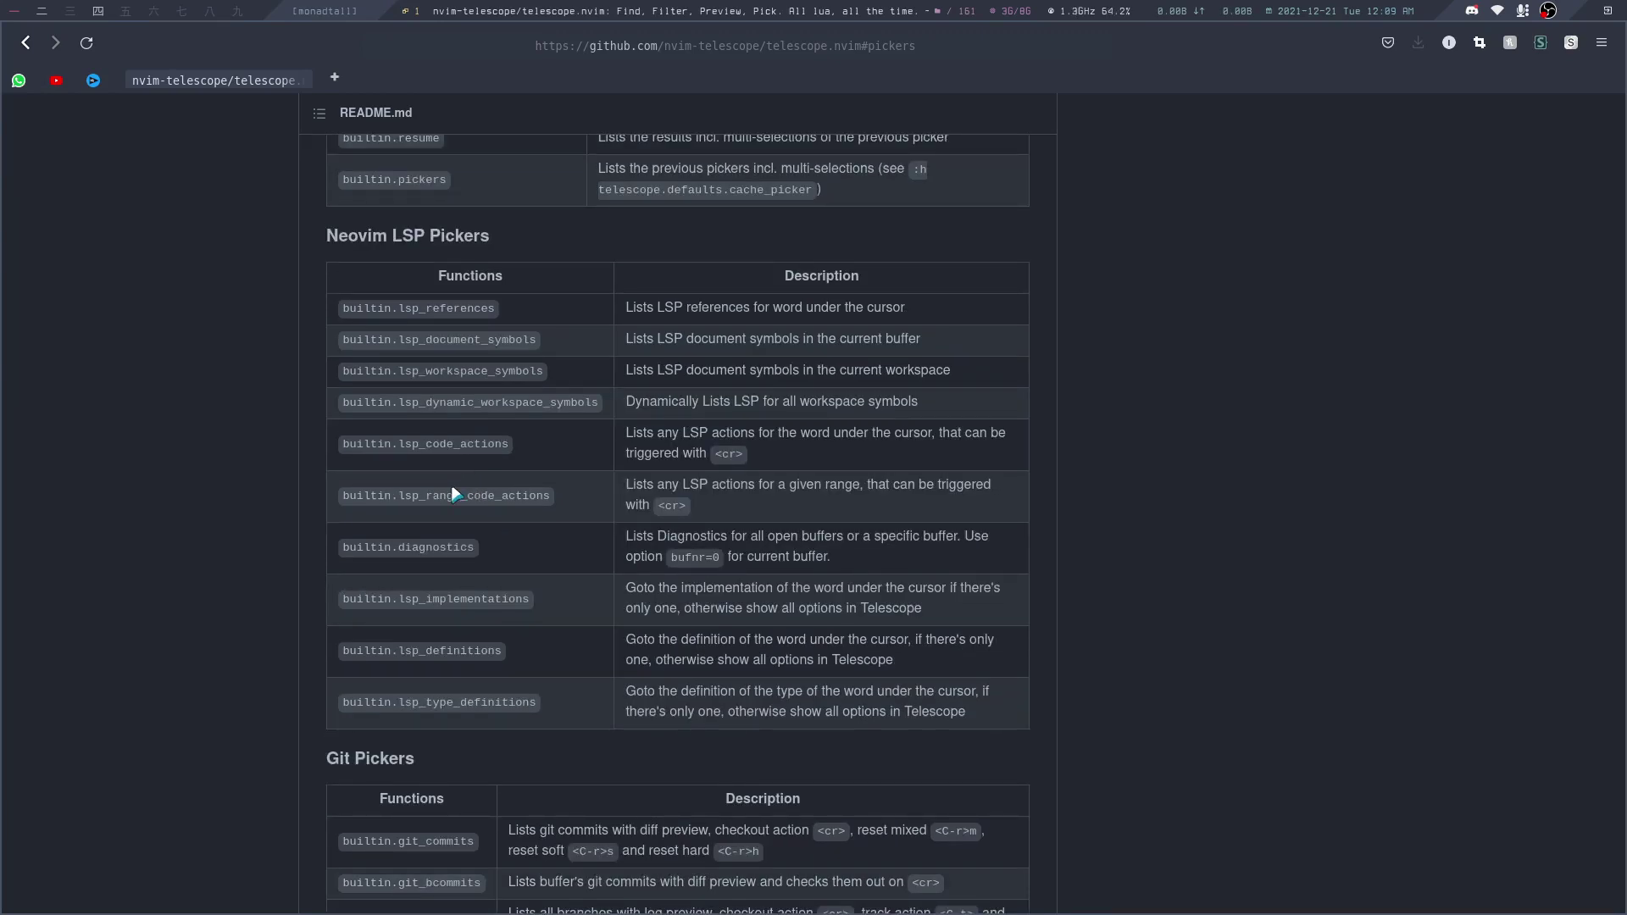
pyautogui.scroll(6, 454, 494)
pyautogui.scroll(3, 453, 495)
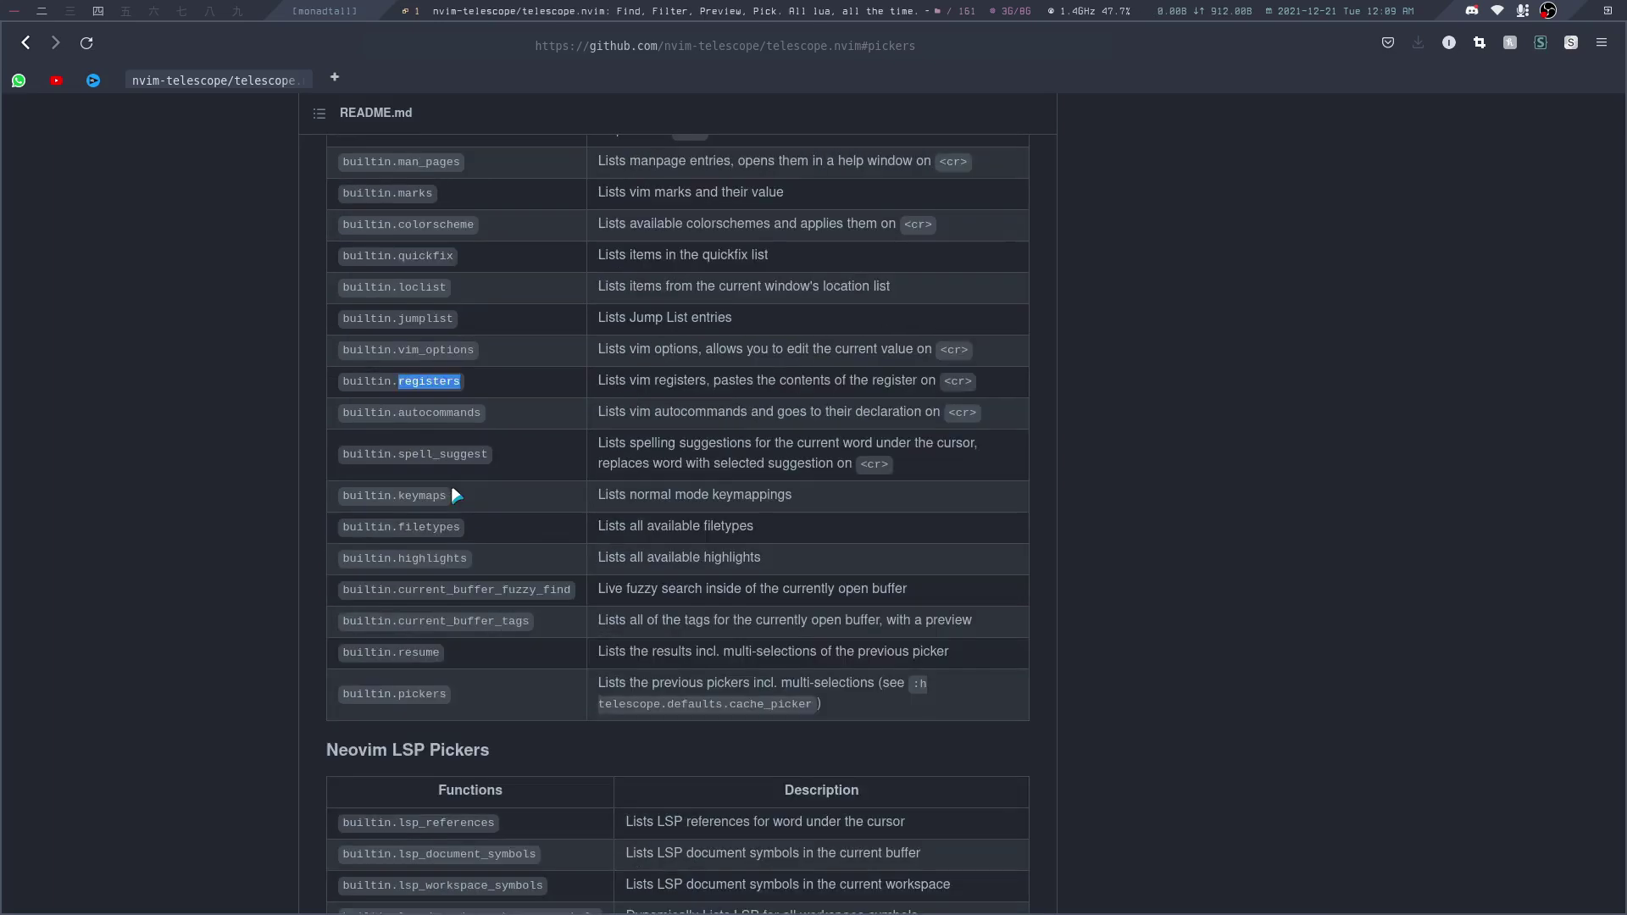
pyautogui.scroll(2, 453, 488)
pyautogui.scroll(6, 453, 488)
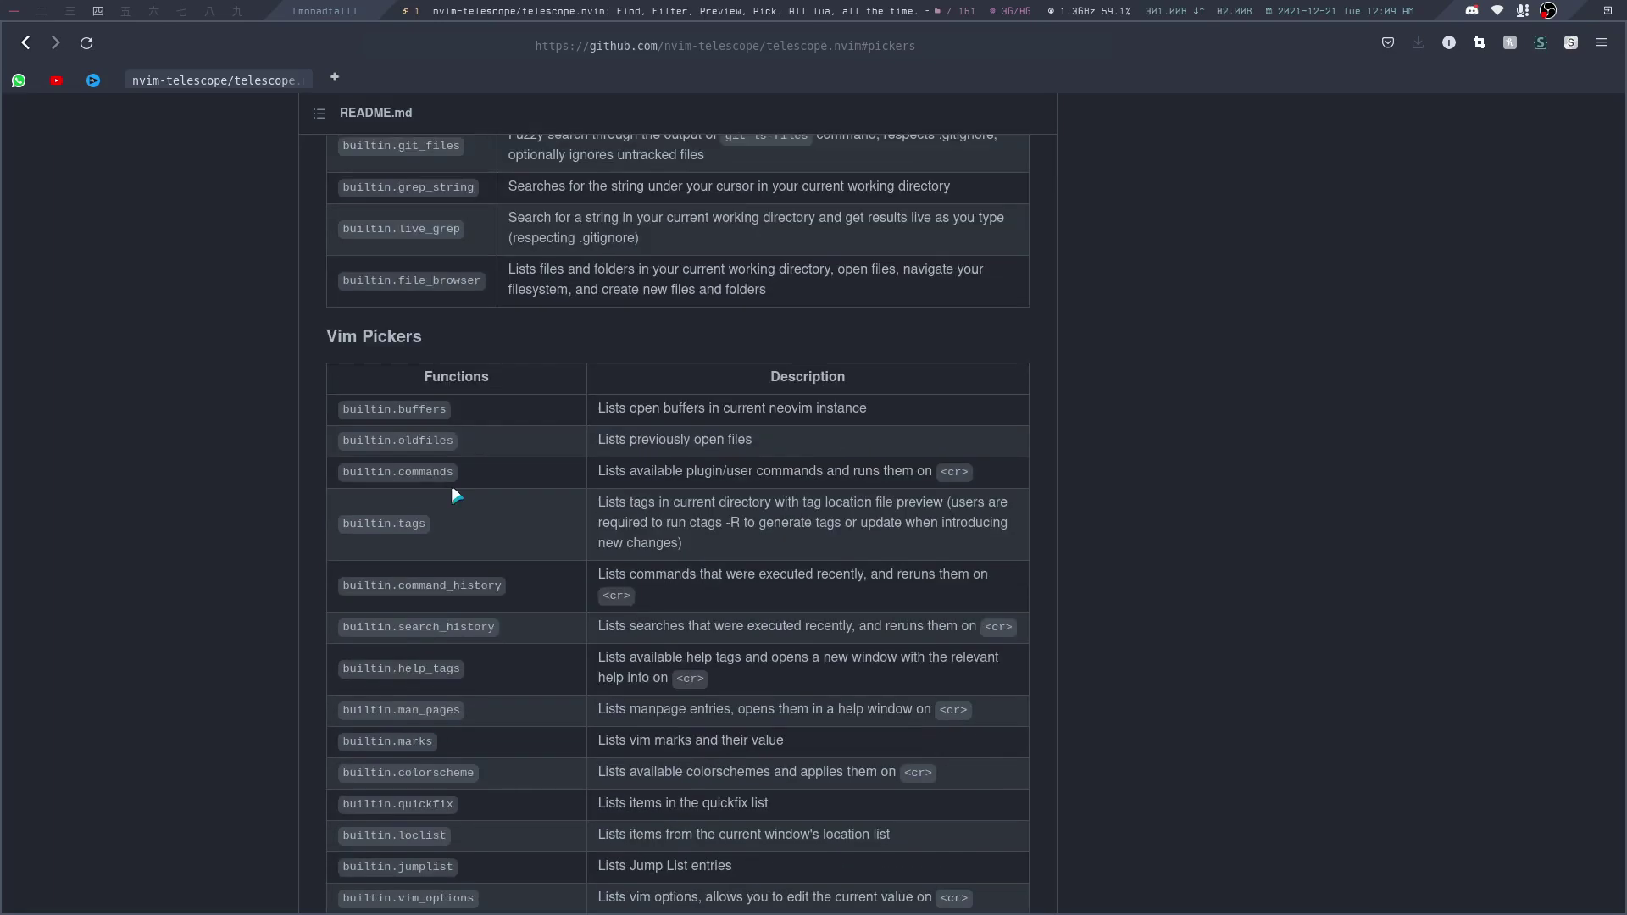
pyautogui.scroll(6, 453, 489)
pyautogui.scroll(2, 453, 489)
pyautogui.scroll(2, 453, 490)
pyautogui.scroll(5, 453, 490)
pyautogui.scroll(6, 453, 489)
pyautogui.scroll(5, 453, 490)
pyautogui.scroll(2, 453, 491)
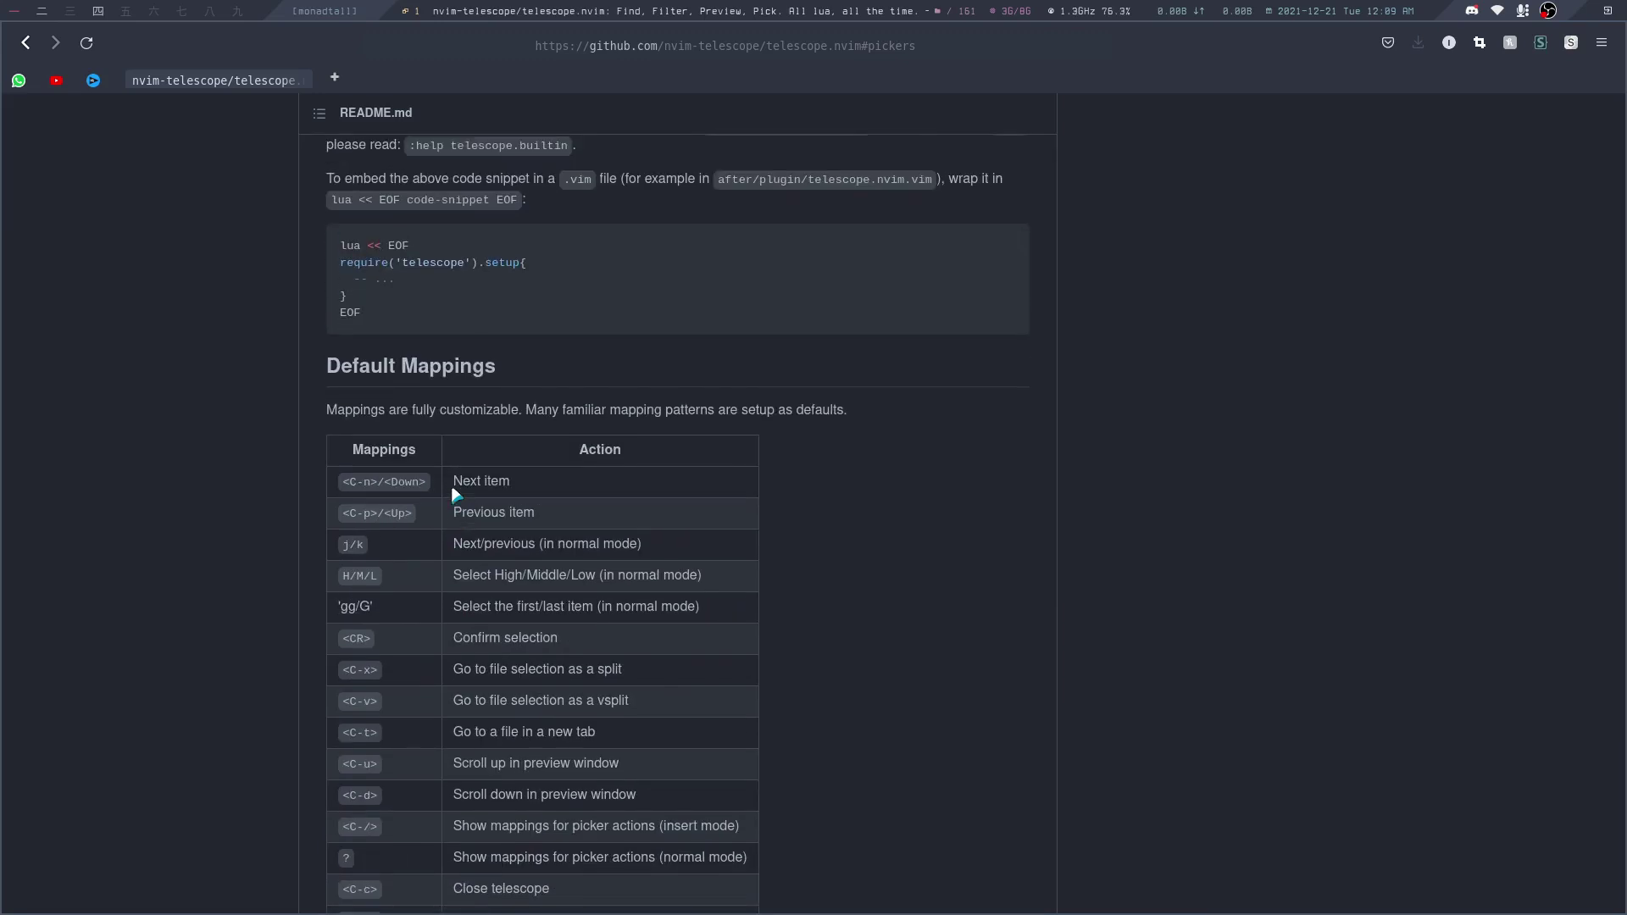
pyautogui.scroll(15, 453, 491)
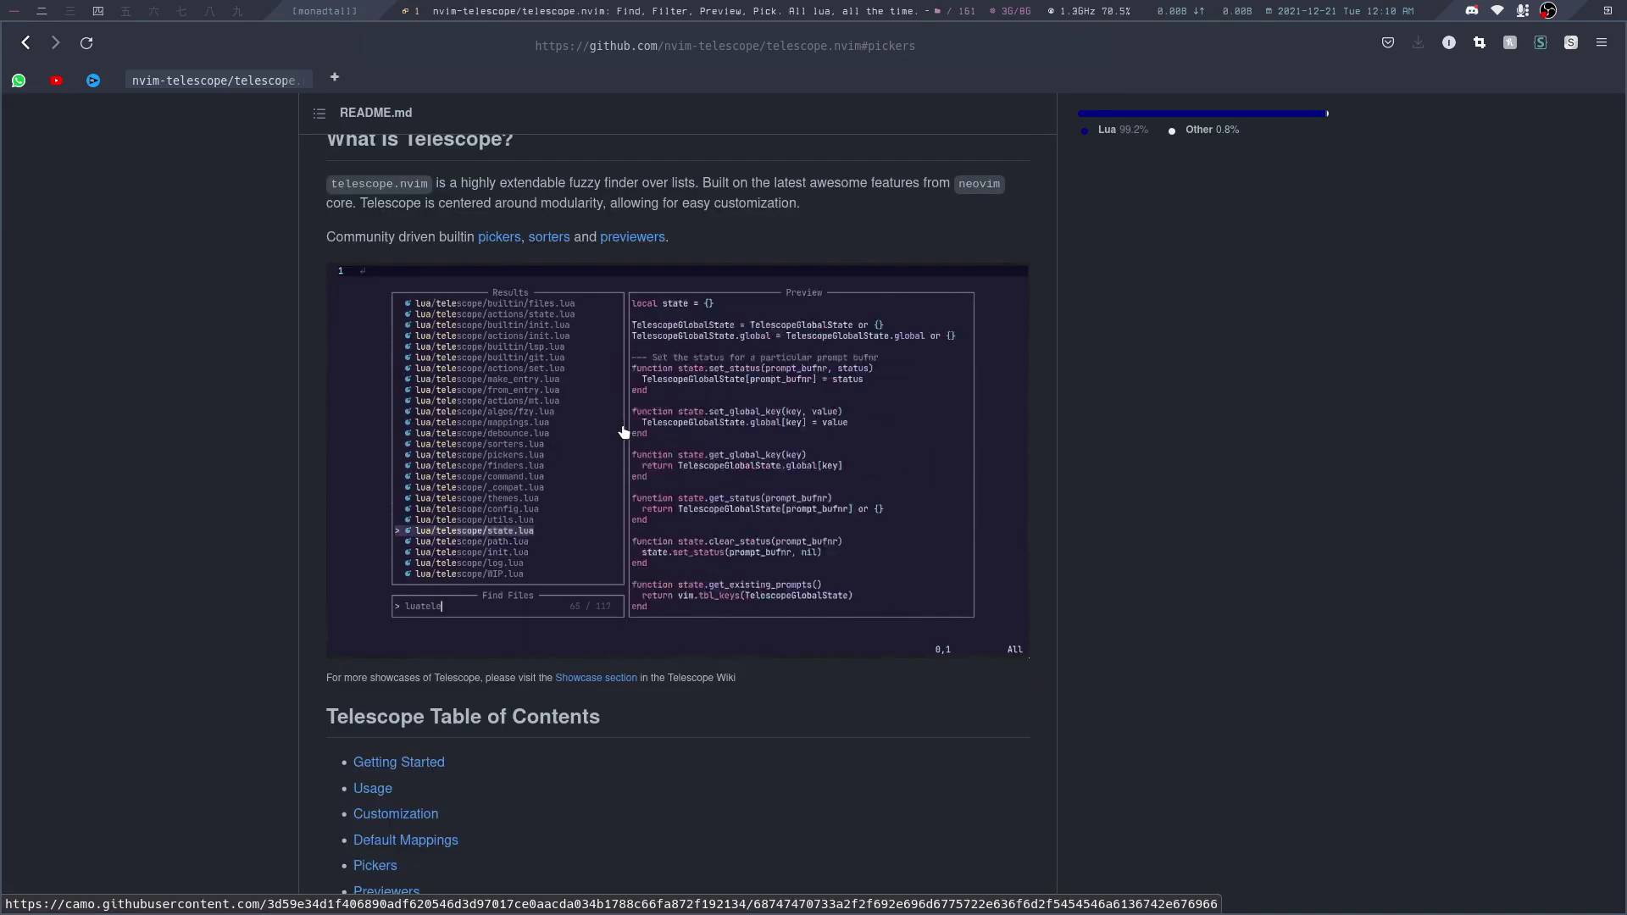
pyautogui.scroll(1, 659, 432)
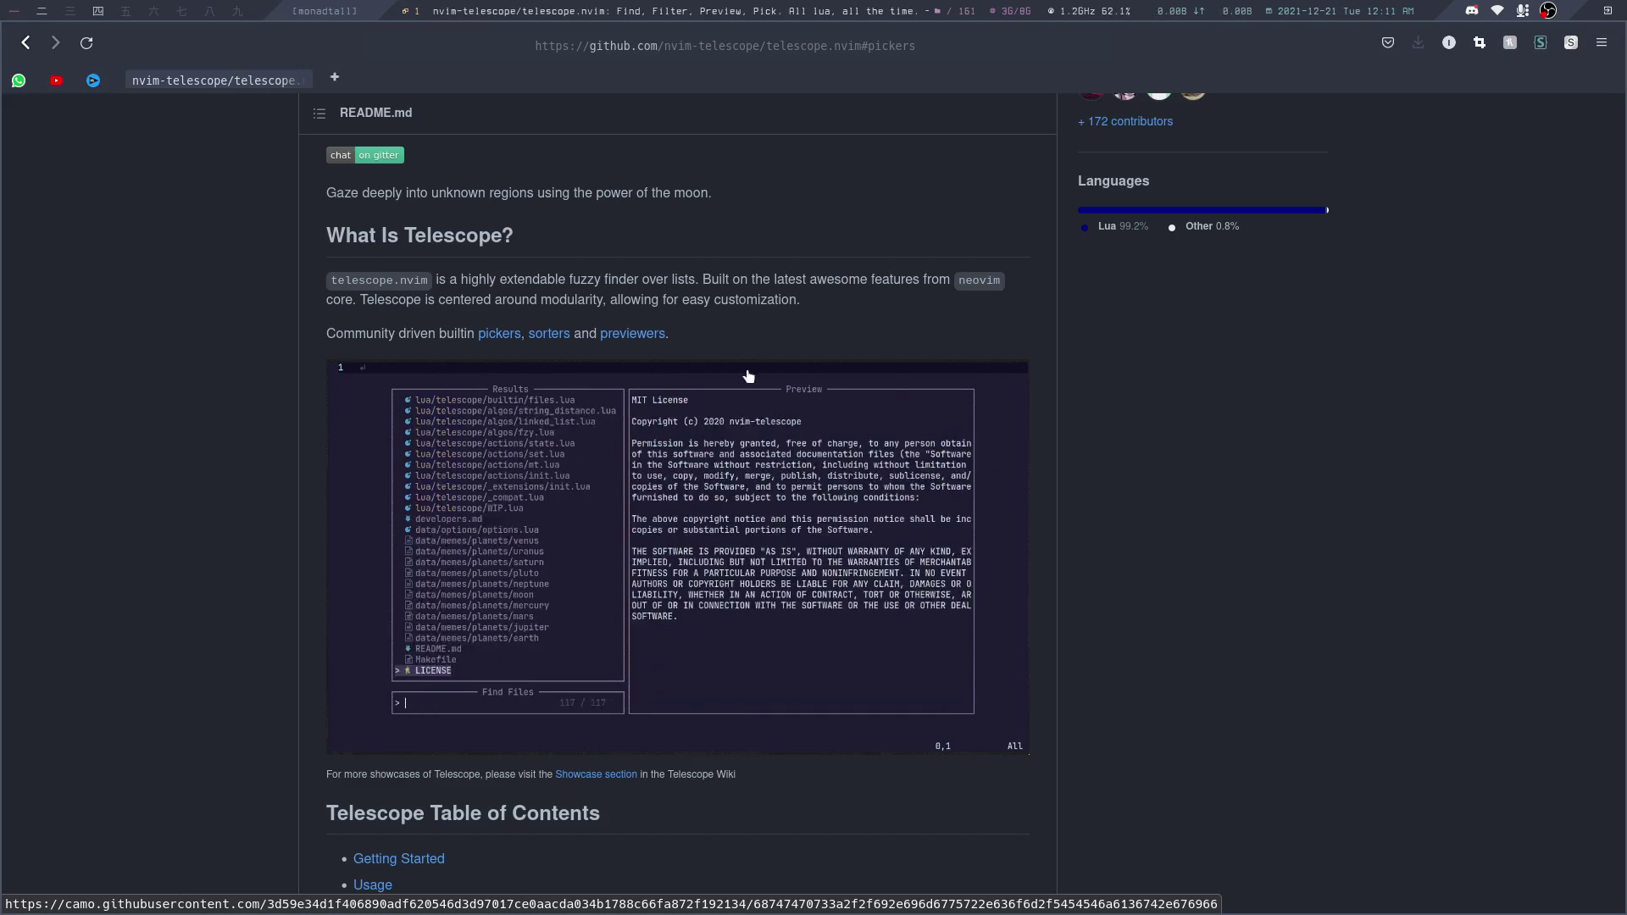
pyautogui.scroll(3, 659, 516)
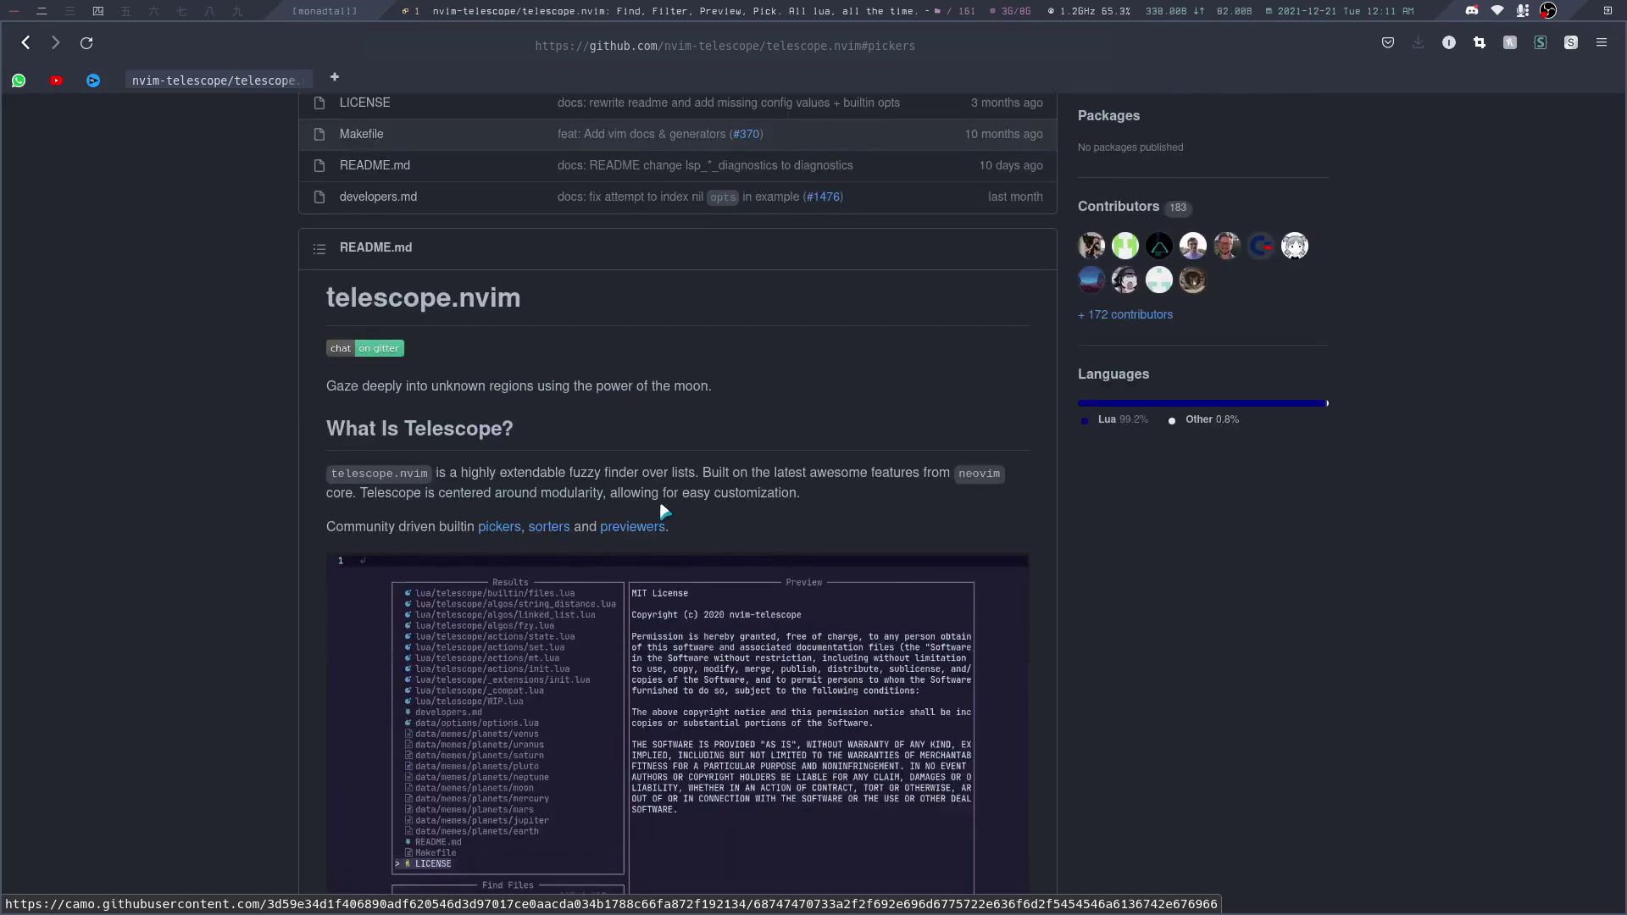